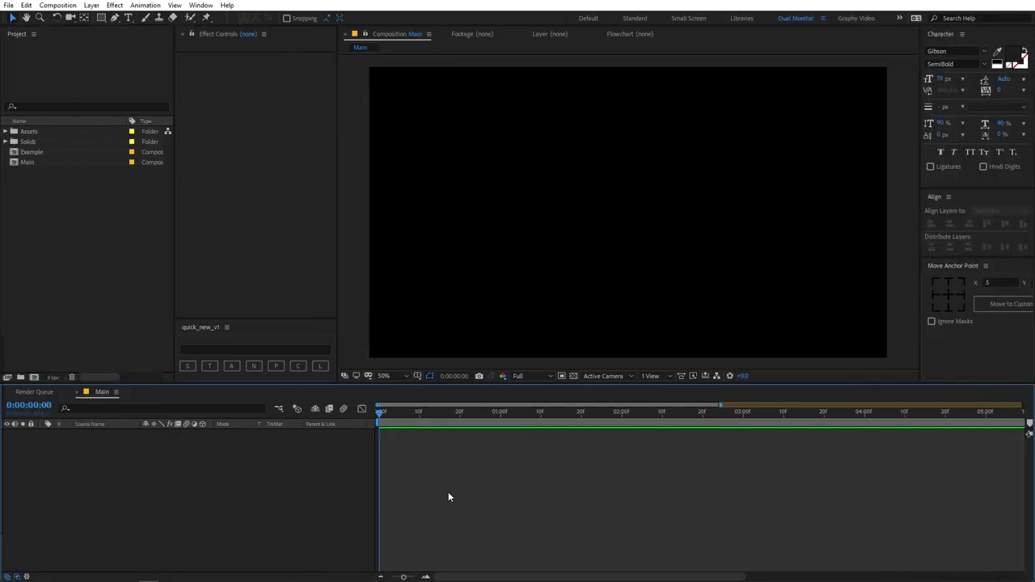
Draw a red square in the middle of the composition and keyframe its Scale at 0% at the start.
{"action": "left_click", "coordinate": [101, 17]}
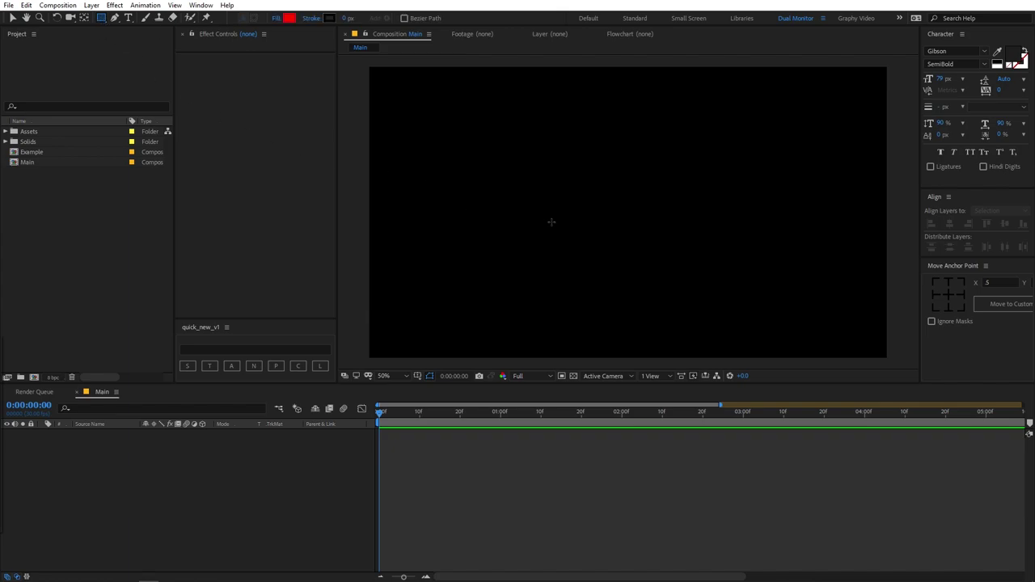
{"action": "left_click_drag", "start_coordinate": [583, 178], "coordinate": [653, 248]}
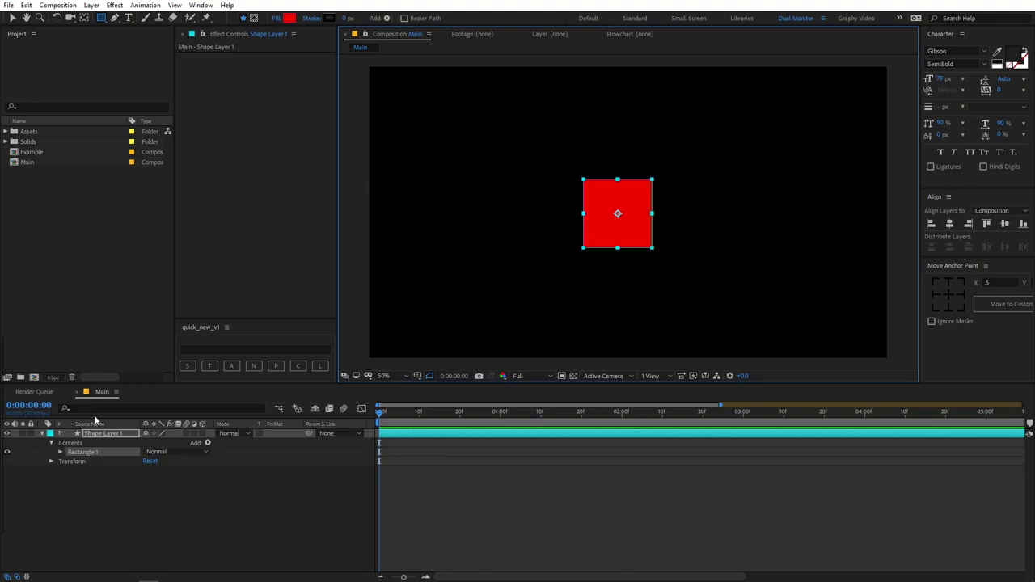
{"action": "left_click", "coordinate": [74, 432]}
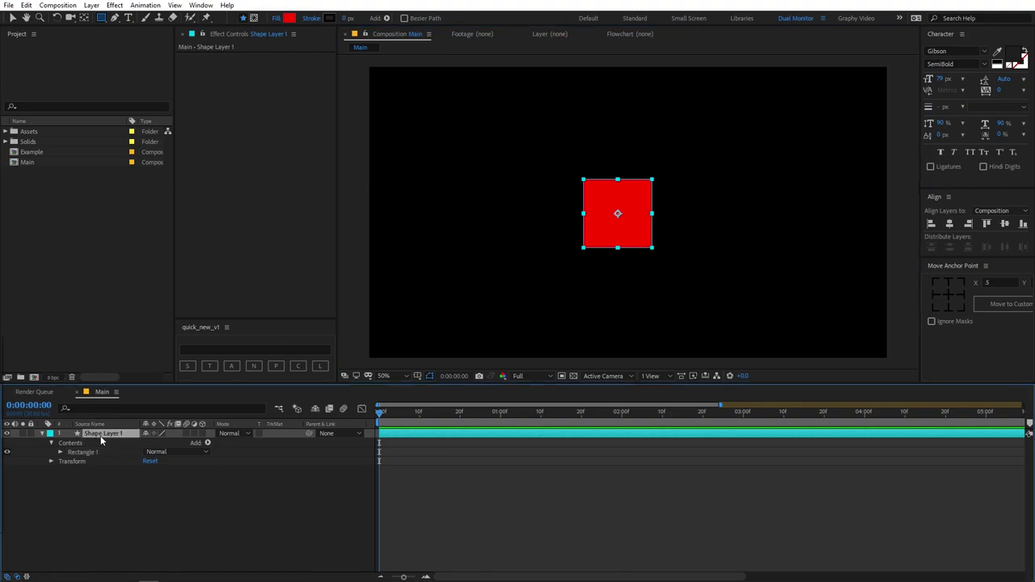
{"action": "key", "text": "s"}
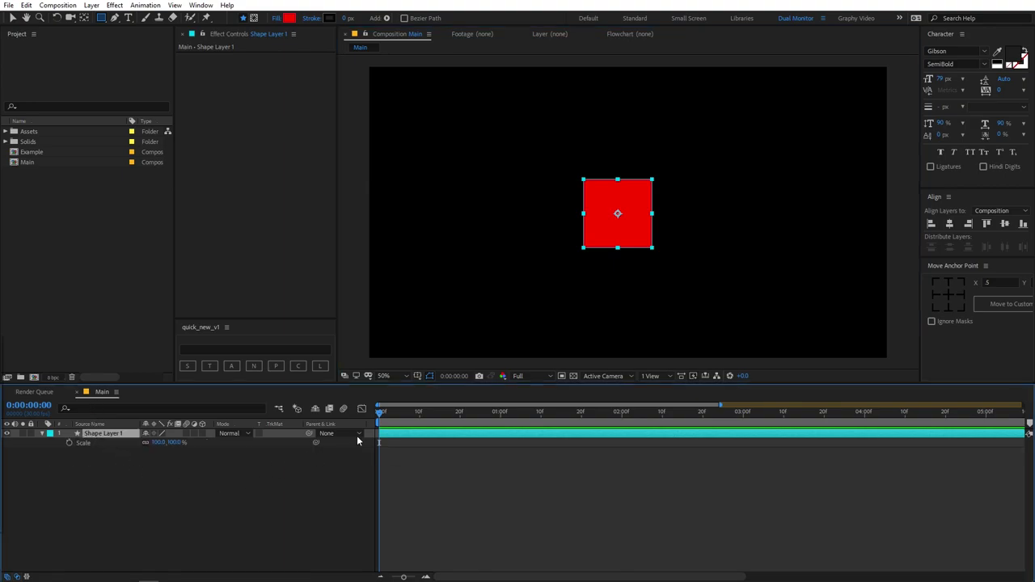
{"action": "left_click", "coordinate": [69, 442]}
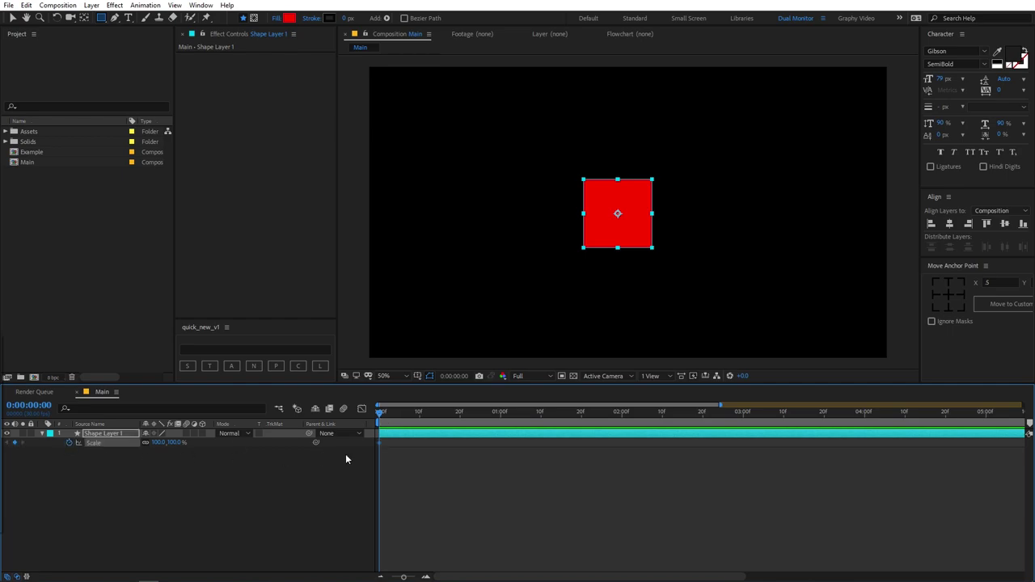
{"action": "left_click", "coordinate": [158, 442]}
{"action": "type", "text": "00.0"}
{"action": "key", "text": "Return"}
Add a second Scale keyframe of 100% at the one-second mark on the square's layer.
{"action": "left_click_drag", "start_coordinate": [380, 414], "coordinate": [500, 420]}
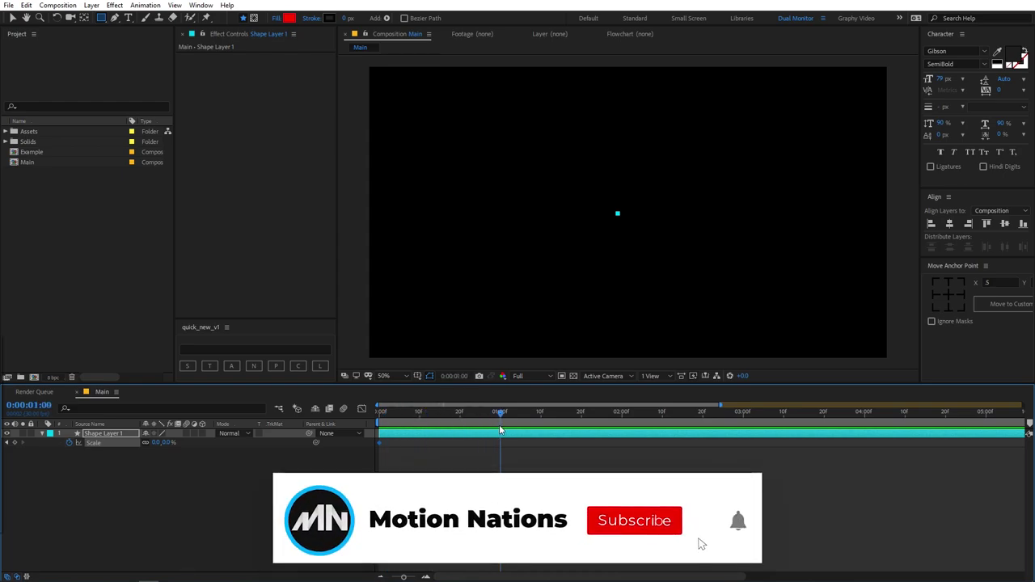
{"action": "left_click", "coordinate": [155, 443]}
{"action": "type", "text": "1"}
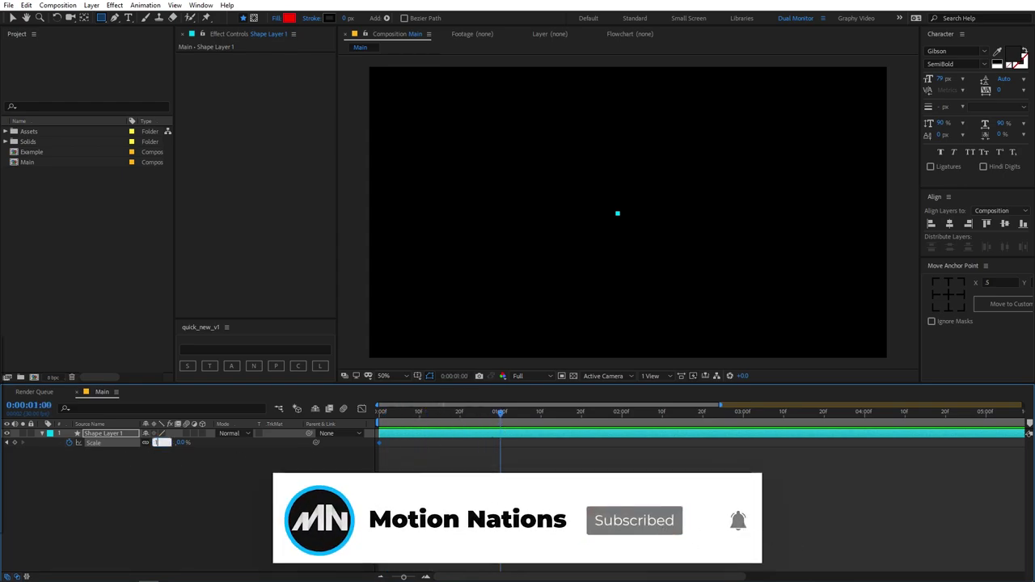
{"action": "type", "text": "00"}
{"action": "key", "text": "Return"}
Play back the square's scale-up animation from the start of the timeline.
{"action": "left_click_drag", "start_coordinate": [450, 417], "coordinate": [372, 438]}
{"action": "key", "text": "space"}
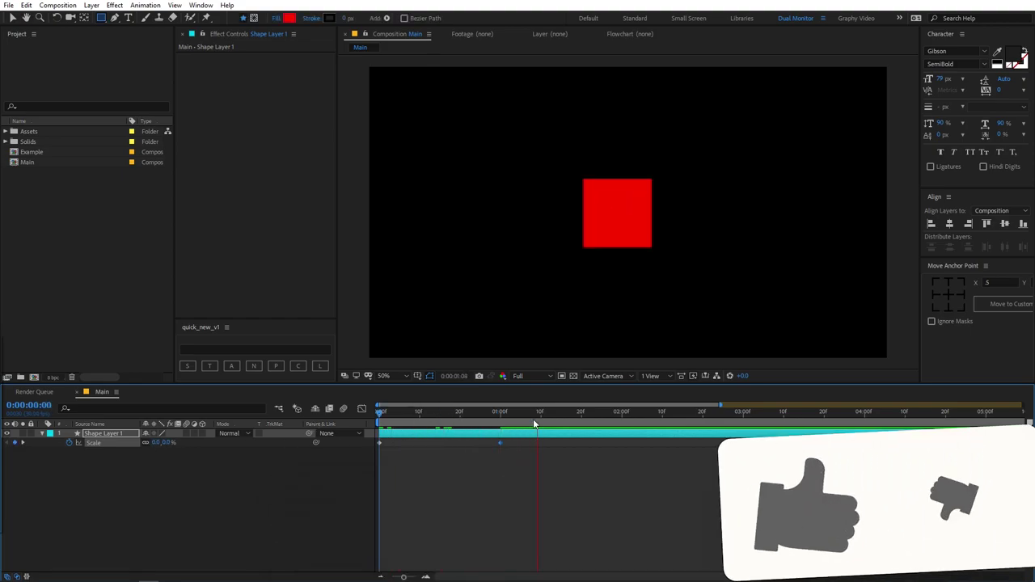
{"action": "left_click_drag", "start_coordinate": [532, 401], "coordinate": [492, 416]}
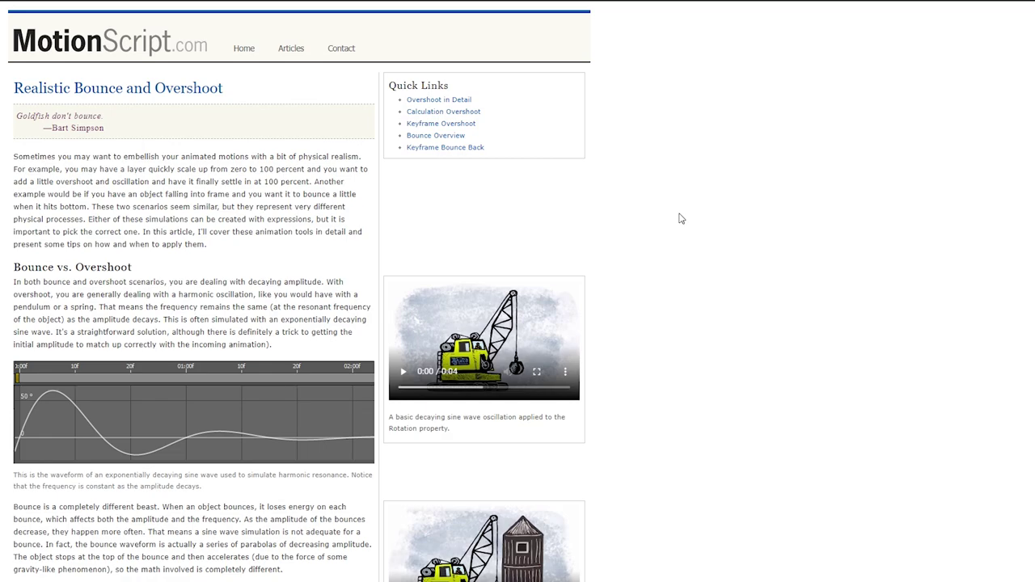
In the browser's MotionScript article "Realistic Bounce and Overshoot", copy the complete Keyframe Overshoot expression.
{"action": "scroll", "coordinate": [674, 227], "scroll_direction": "down", "scroll_amount": 10}
{"action": "scroll", "coordinate": [674, 228], "scroll_direction": "up", "scroll_amount": 10}
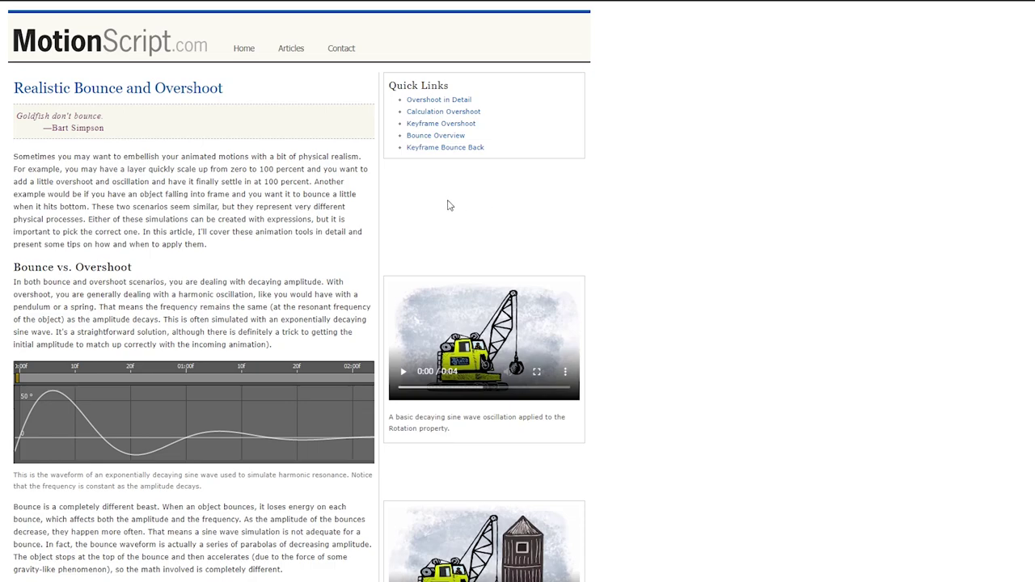
{"action": "left_click", "coordinate": [439, 125]}
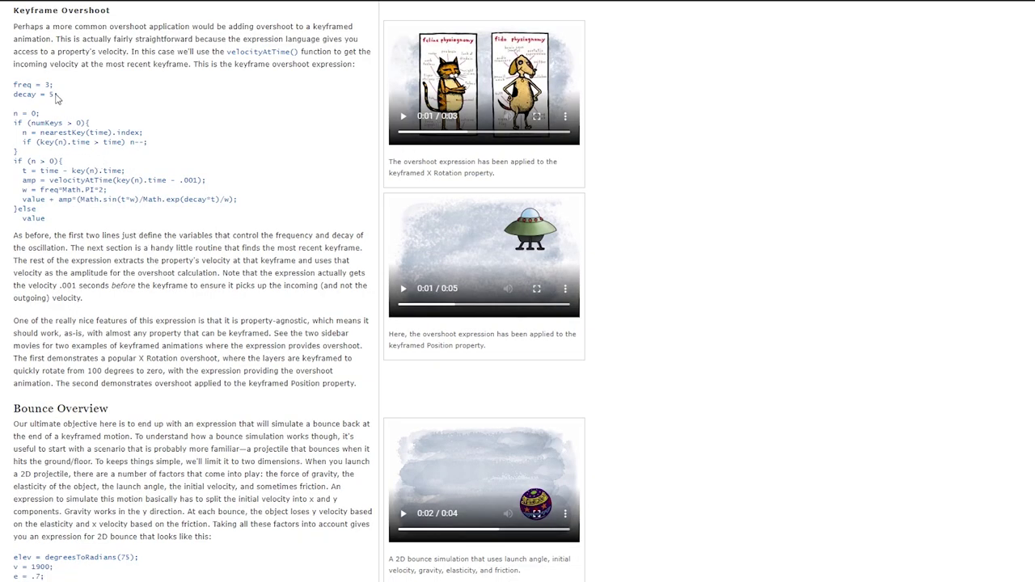
{"action": "scroll", "coordinate": [56, 98], "scroll_direction": "up", "scroll_amount": 1}
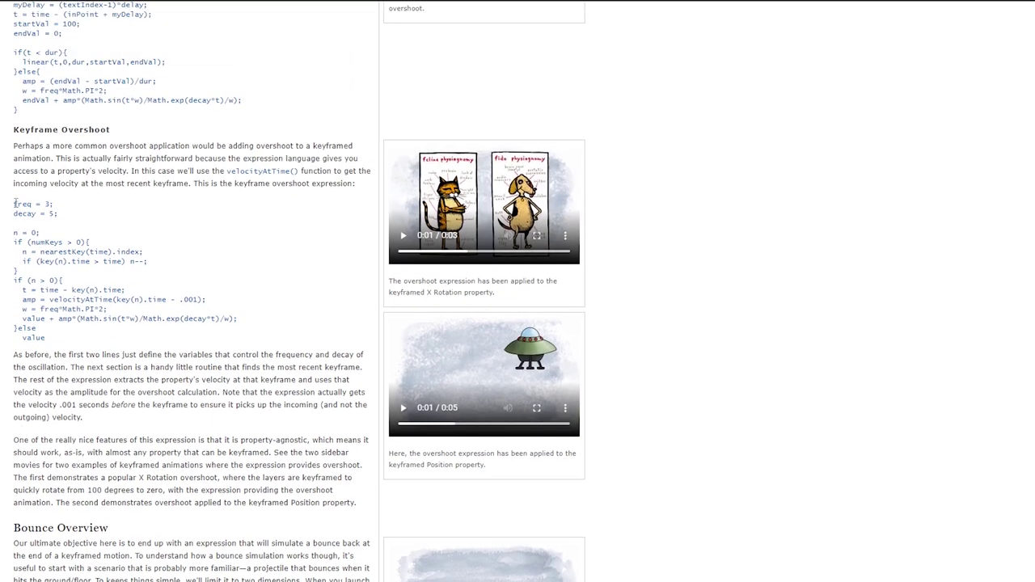
{"action": "left_click_drag", "start_coordinate": [14, 204], "coordinate": [65, 340]}
{"action": "right_click", "coordinate": [38, 252]}
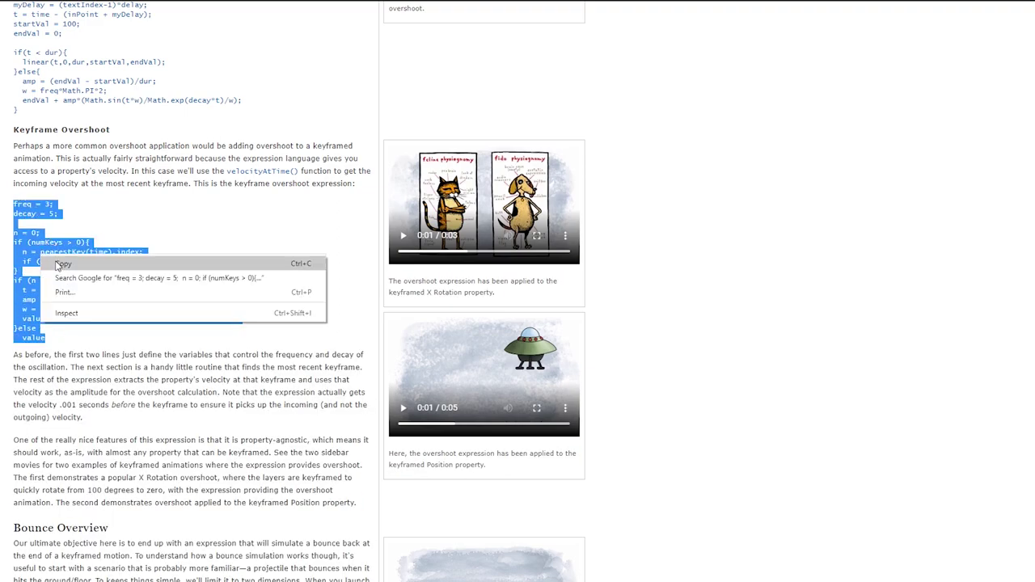
{"action": "left_click", "coordinate": [68, 266]}
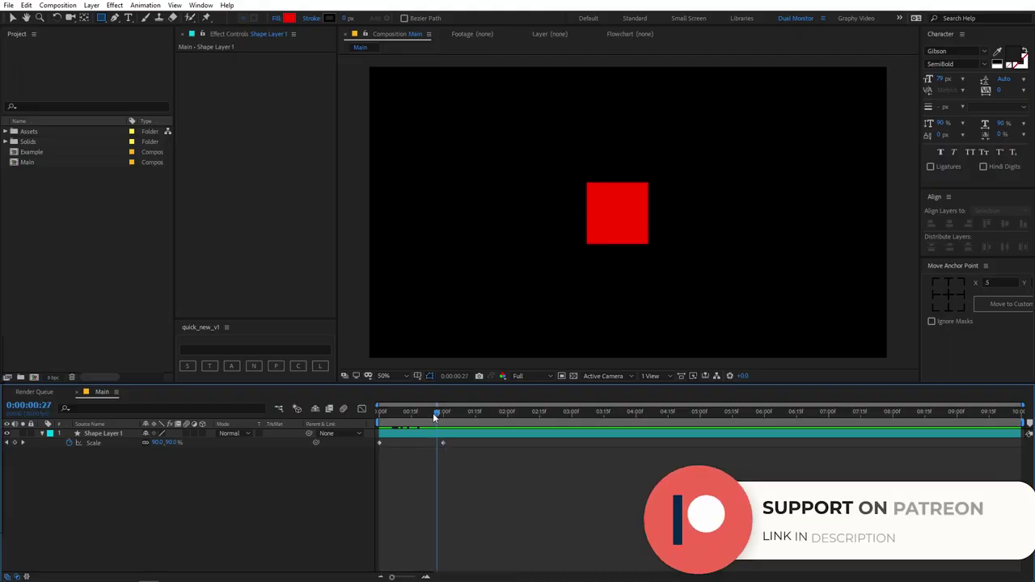
Back in After Effects, add an expression to the square's Scale property and replace its default text with the copied overshoot code.
{"action": "left_click_drag", "start_coordinate": [433, 412], "coordinate": [396, 427]}
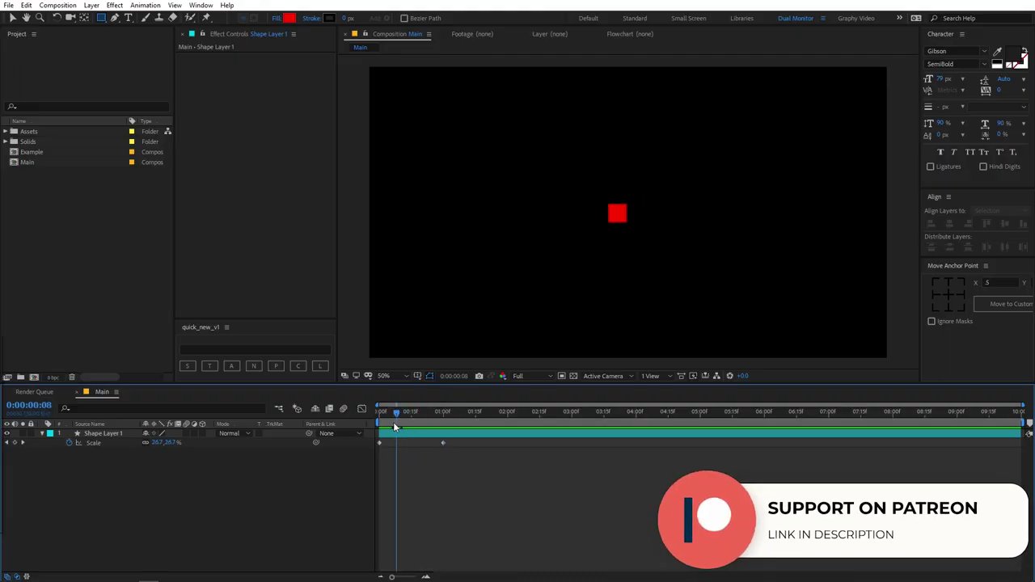
{"action": "left_click", "coordinate": [69, 443], "text": "alt"}
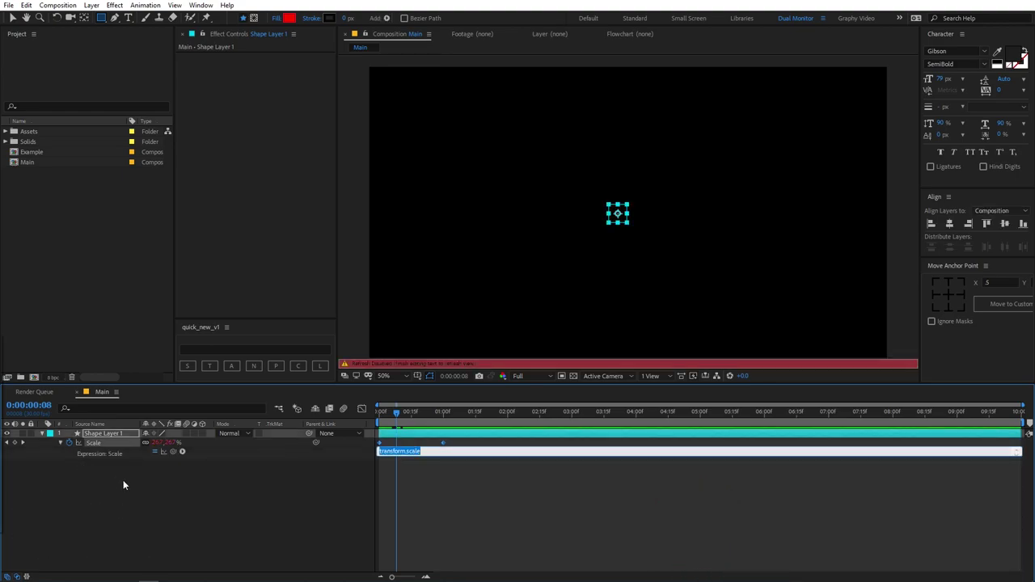
{"action": "key", "text": "ctrl+v"}
{"action": "left_click", "coordinate": [453, 483]}
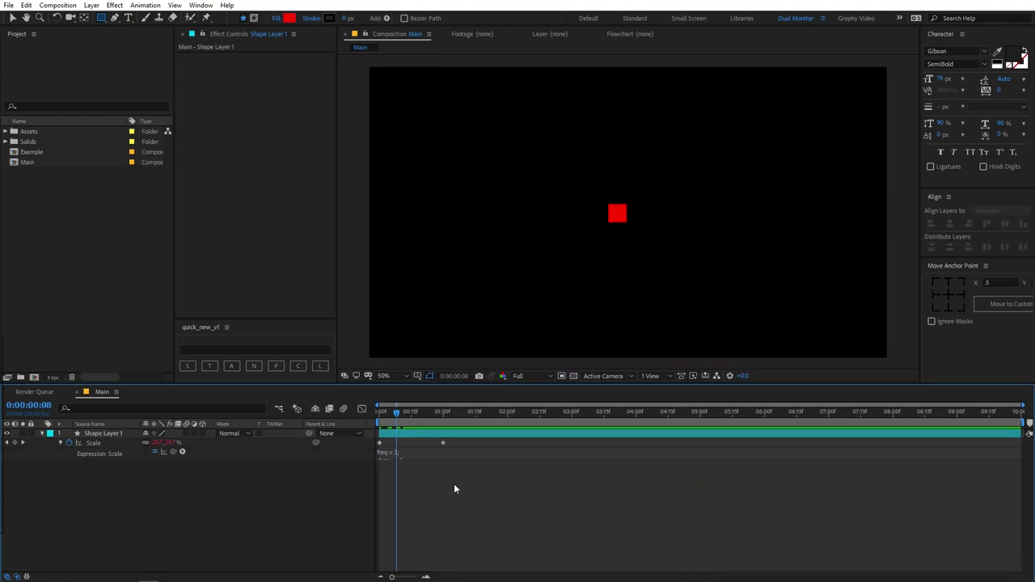
{"action": "left_click", "coordinate": [420, 455]}
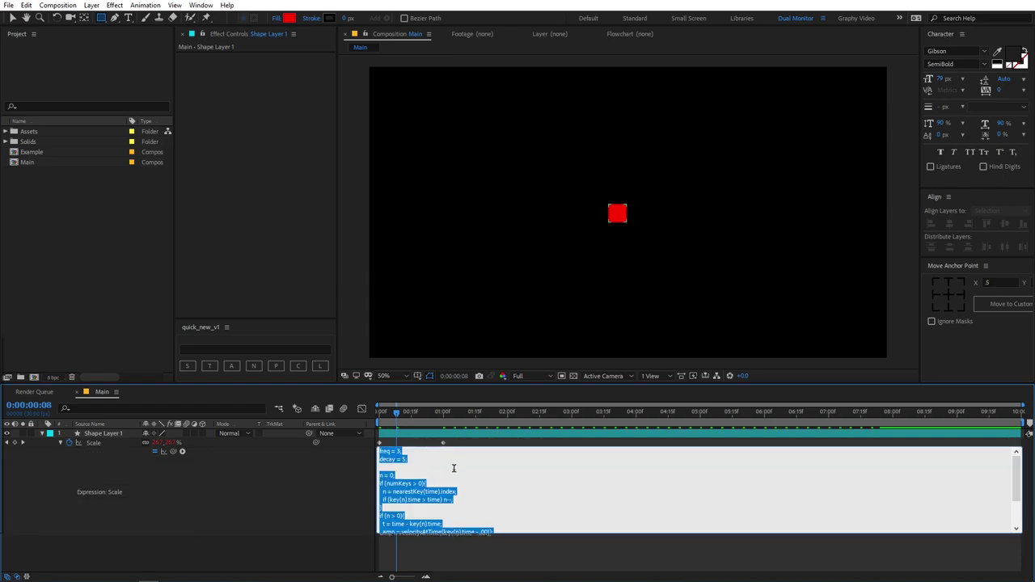
{"action": "left_click", "coordinate": [472, 542]}
Play back the animation with the overshoot expression from the start, viewing the square at 100% magnification.
{"action": "left_click_drag", "start_coordinate": [397, 414], "coordinate": [279, 425]}
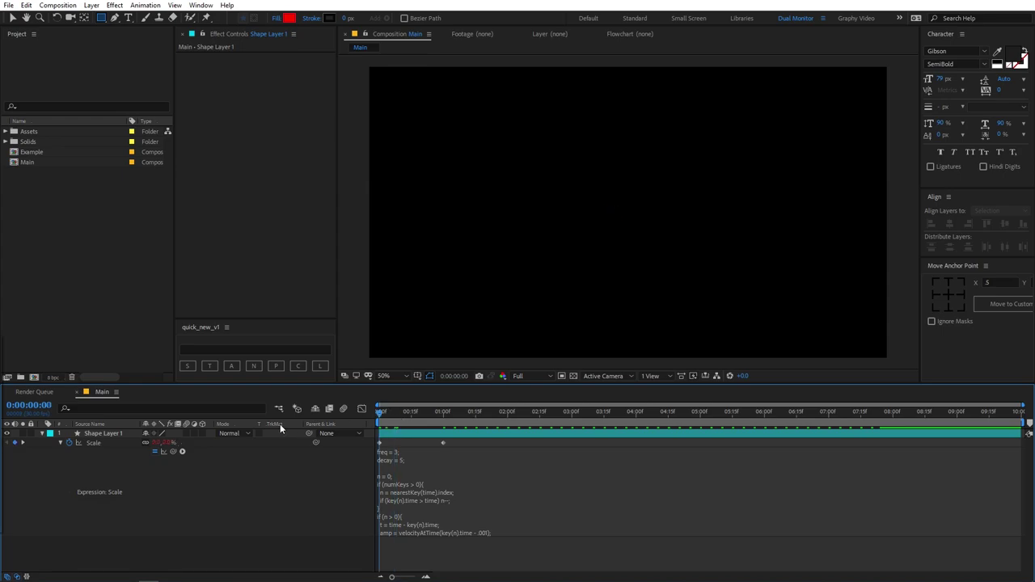
{"action": "key", "text": "space"}
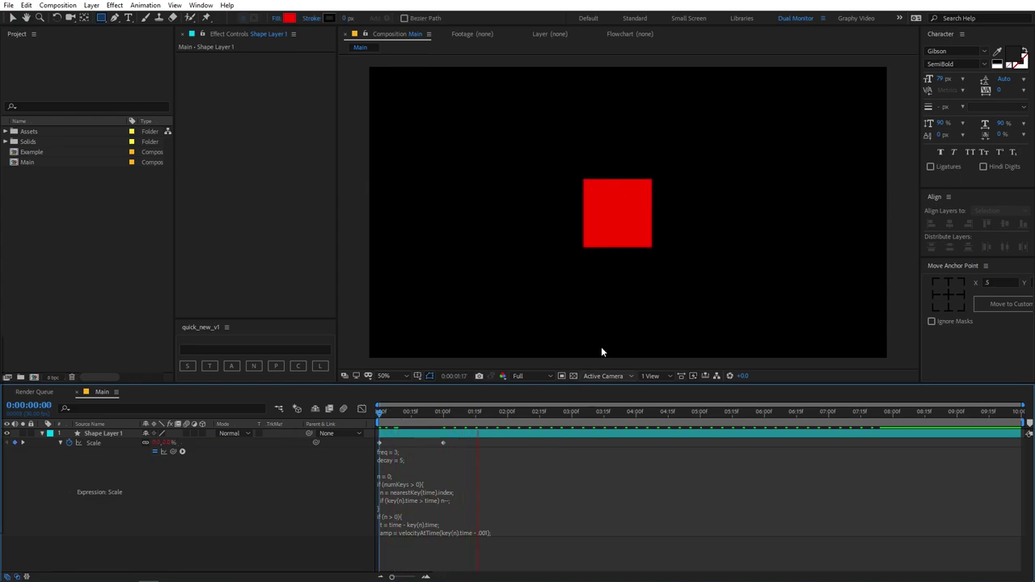
{"action": "scroll", "coordinate": [576, 219], "scroll_direction": "up", "scroll_amount": 2}
{"action": "key", "text": "space"}
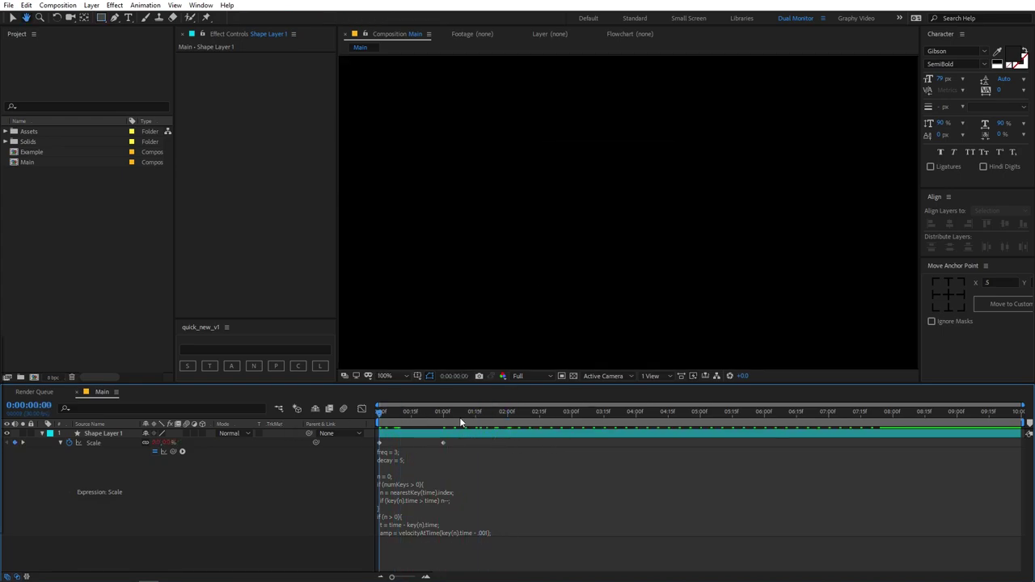
{"action": "key", "text": "space"}
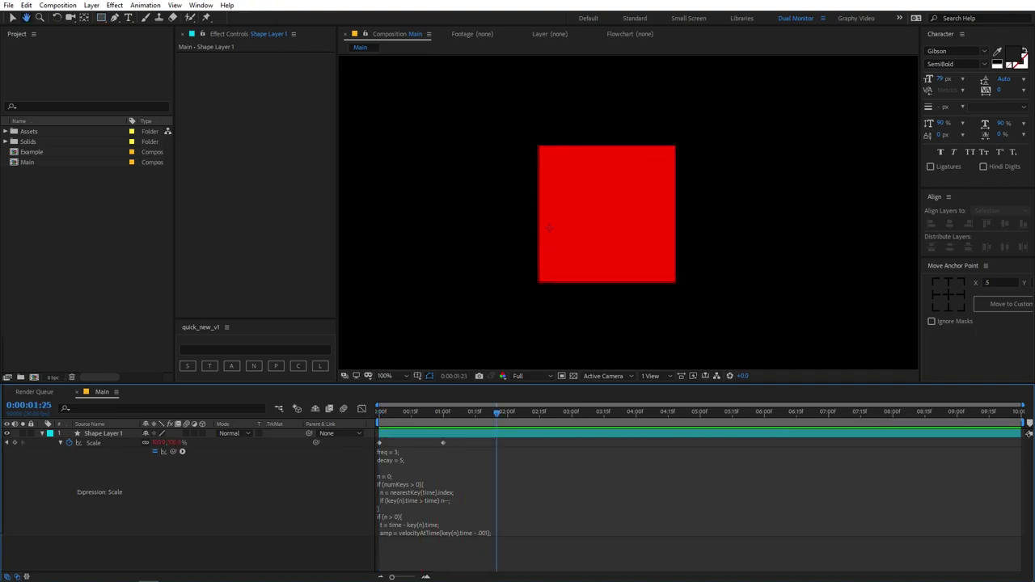
{"action": "left_click_drag", "start_coordinate": [443, 414], "coordinate": [364, 428]}
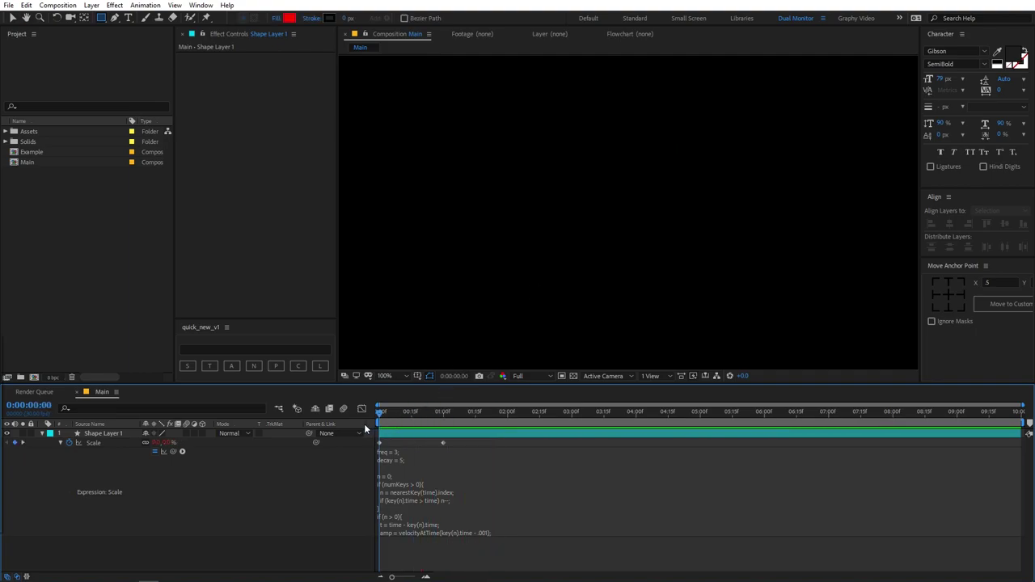
Move the square's second Scale keyframe earlier, to about frame 4, and preview the animation.
{"action": "left_click", "coordinate": [441, 441]}
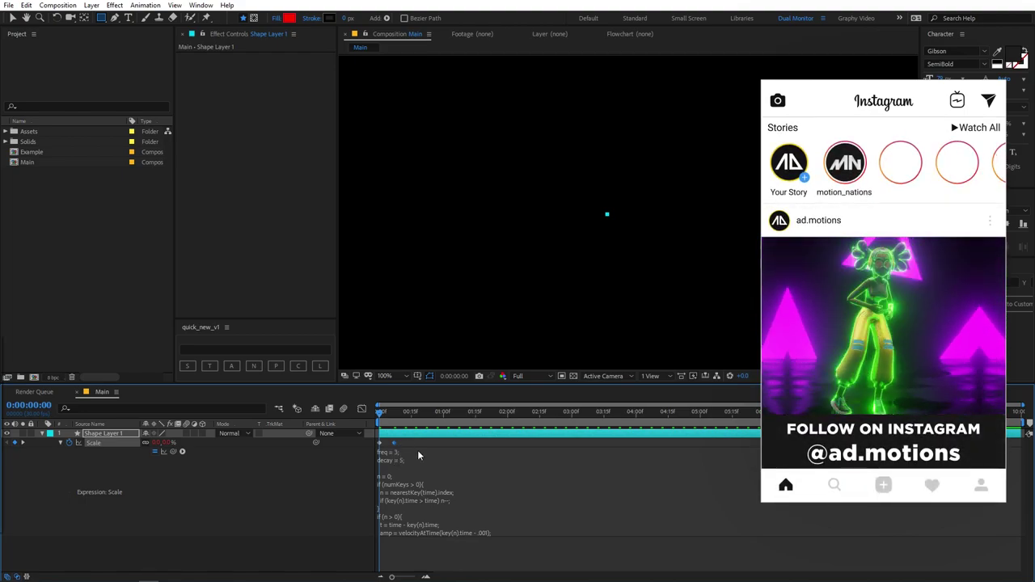
{"action": "key", "text": "space"}
{"action": "key", "text": "comma"}
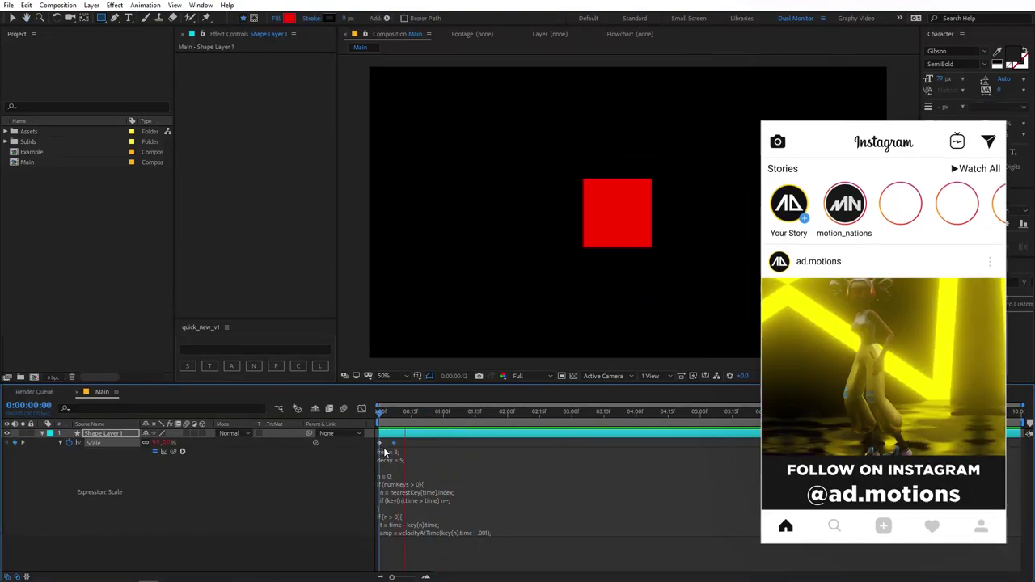
{"action": "key", "text": "space"}
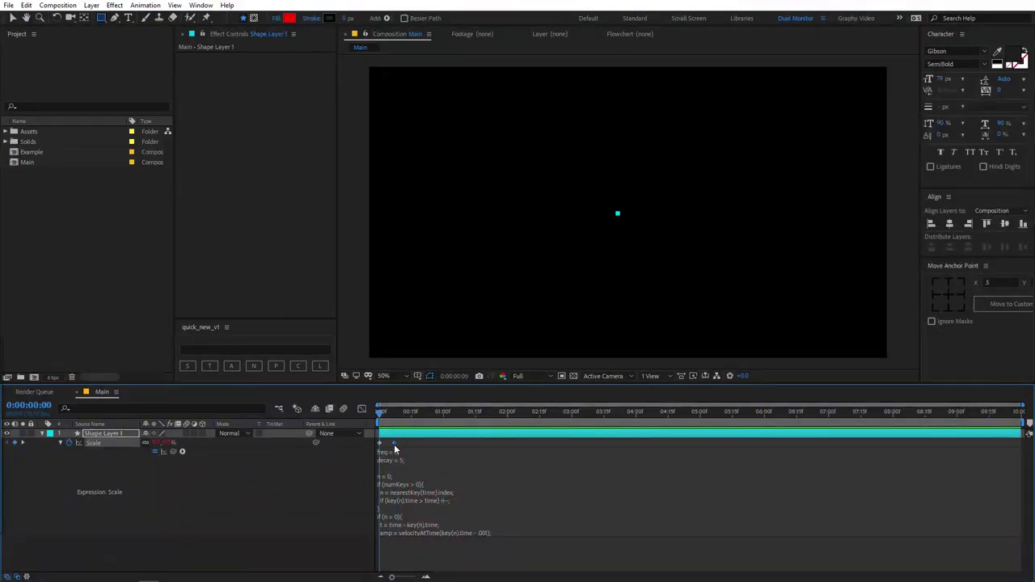
{"action": "key", "text": "space"}
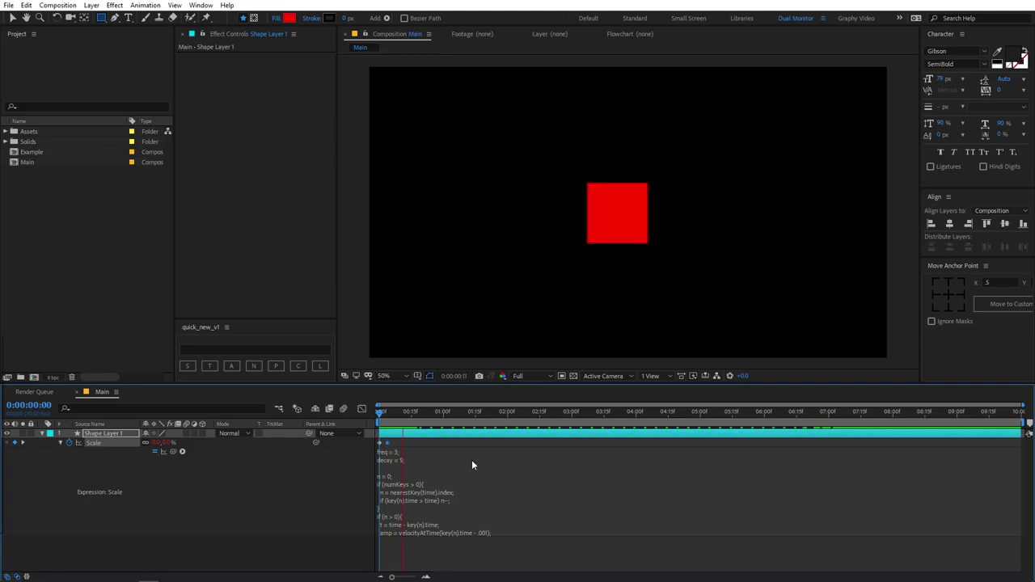
{"action": "key", "text": "space"}
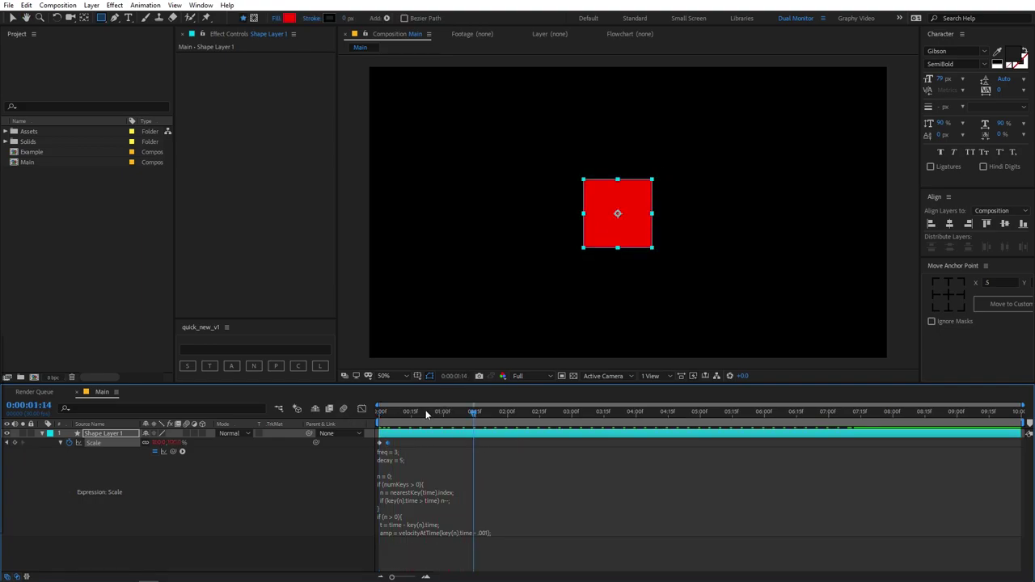
{"action": "left_click_drag", "start_coordinate": [427, 414], "coordinate": [368, 445]}
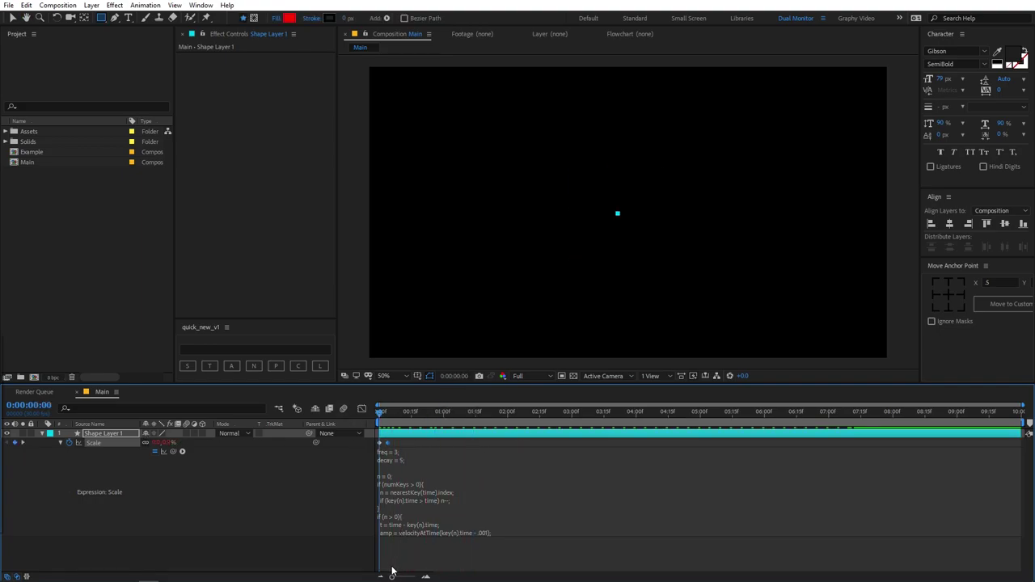
Apply Easy Ease to the square's first Scale keyframe at frame 0.
{"action": "left_click_drag", "start_coordinate": [391, 579], "coordinate": [411, 576]}
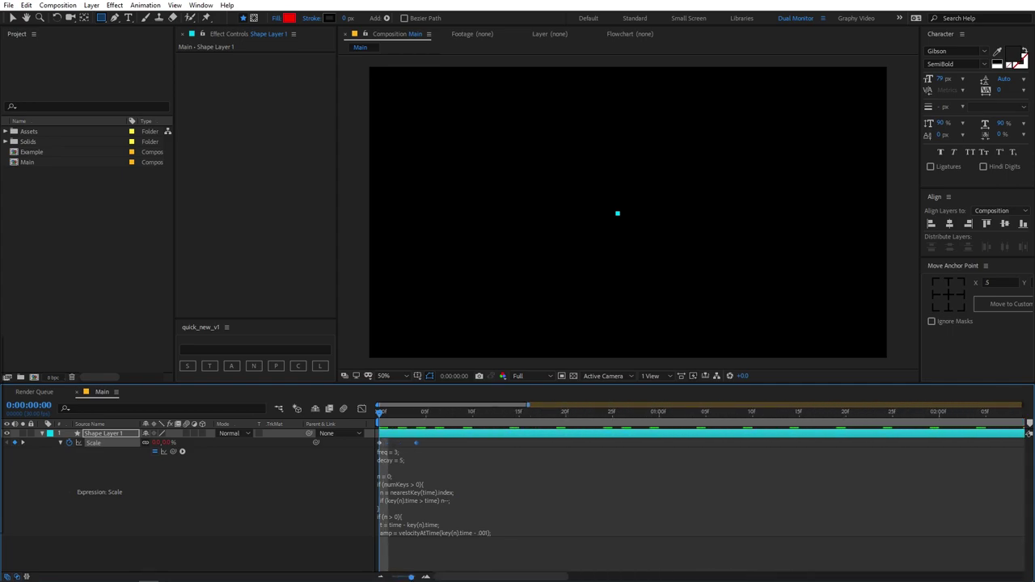
{"action": "left_click", "coordinate": [392, 444]}
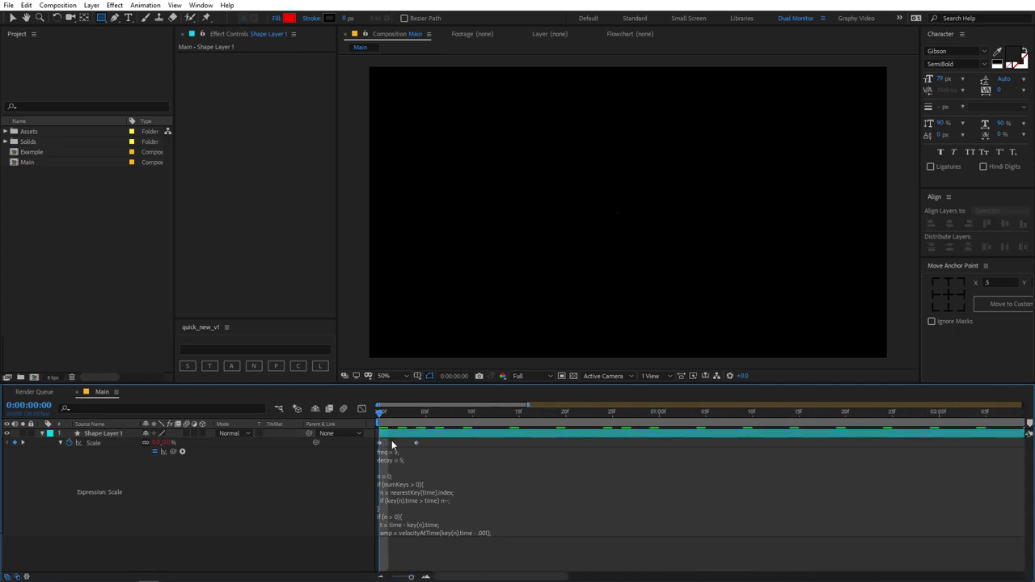
{"action": "left_click_drag", "start_coordinate": [391, 441], "coordinate": [373, 451]}
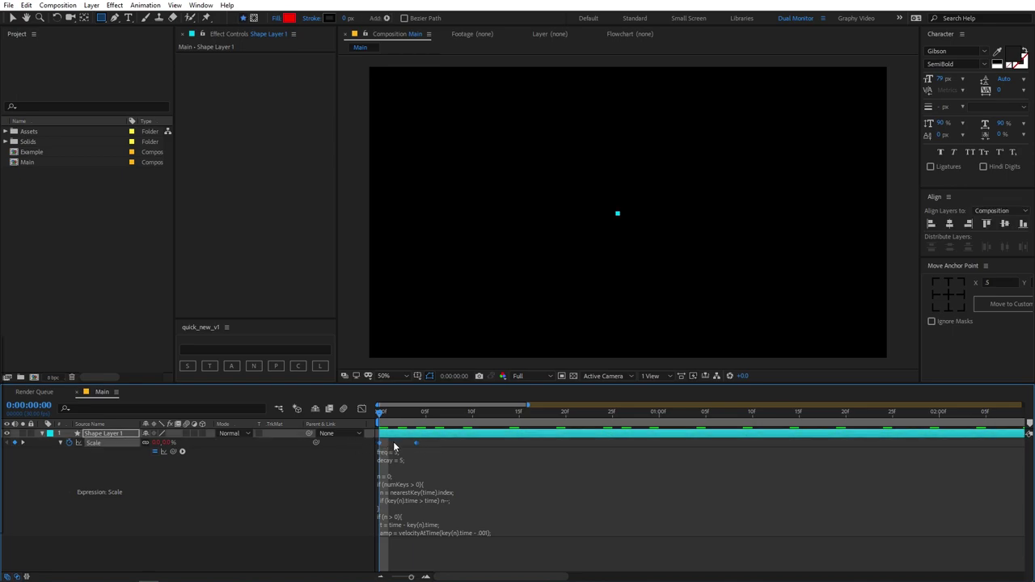
{"action": "left_click", "coordinate": [394, 445]}
{"action": "left_click_drag", "start_coordinate": [388, 443], "coordinate": [379, 449]}
{"action": "right_click", "coordinate": [379, 450]}
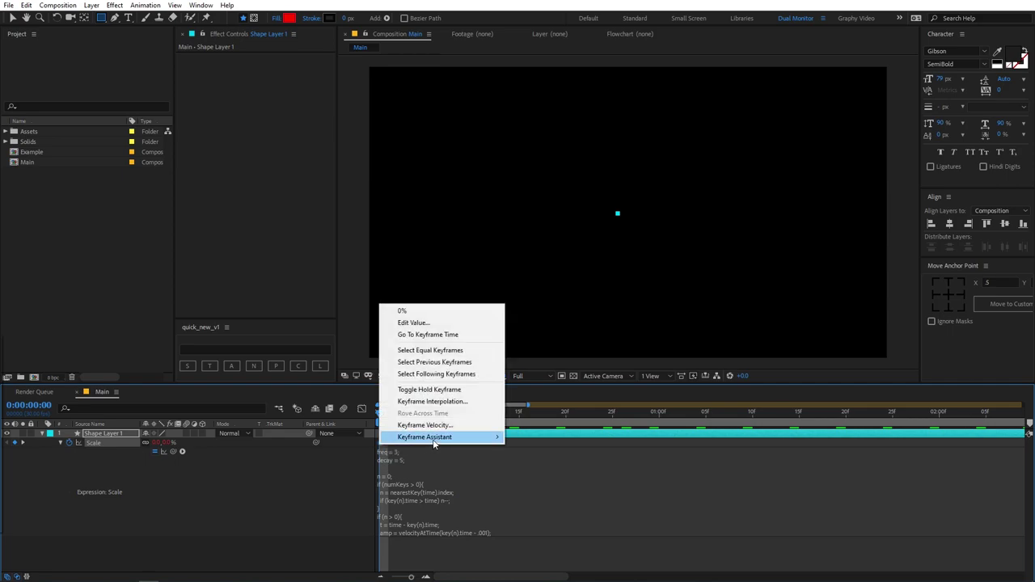
{"action": "mouse_move", "coordinate": [434, 440]}
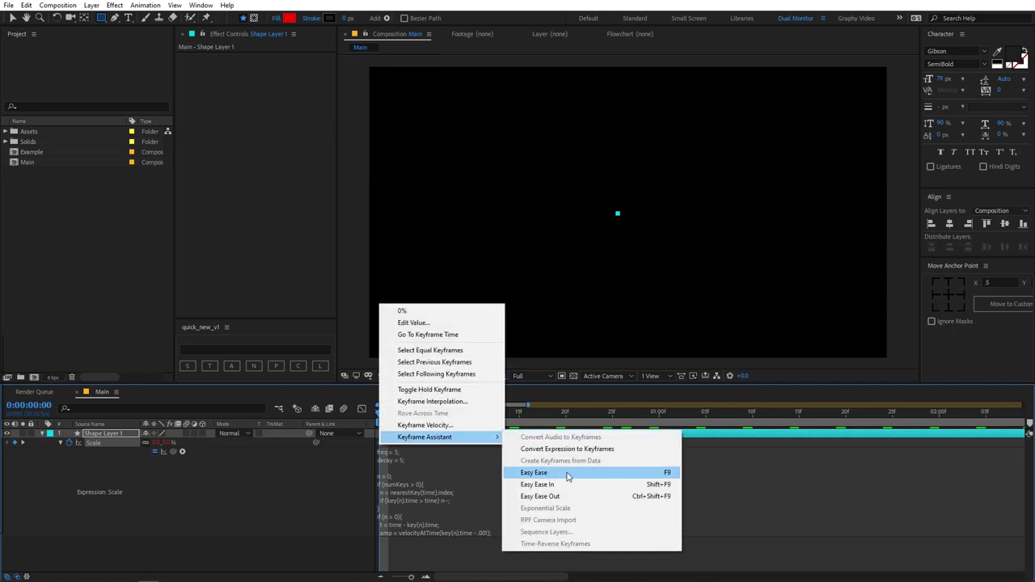
{"action": "left_click", "coordinate": [656, 473]}
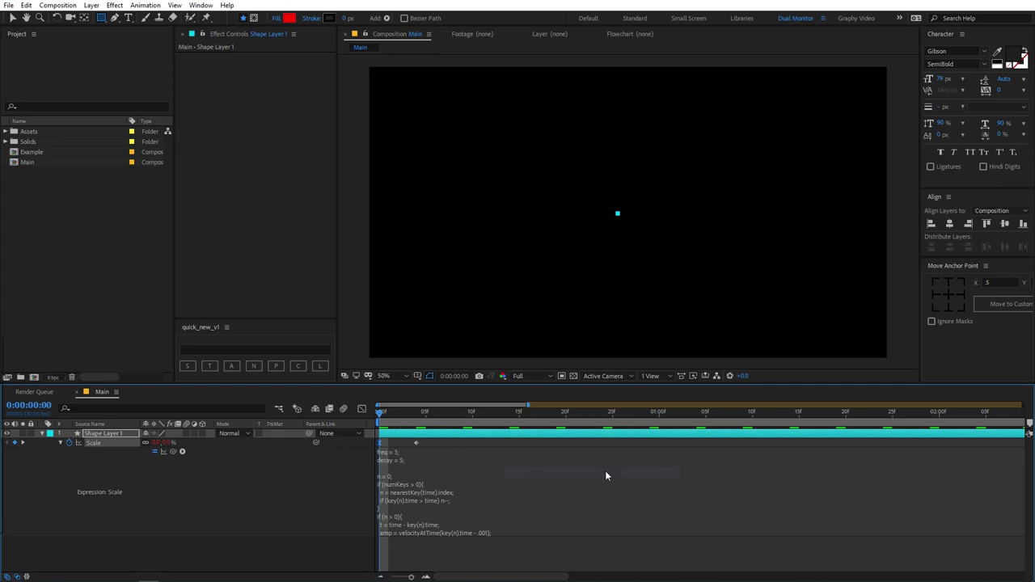
In the speed graph, lengthen the first Scale keyframe's ease handle so the speed peaks just before the second keyframe.
{"action": "left_click", "coordinate": [362, 410]}
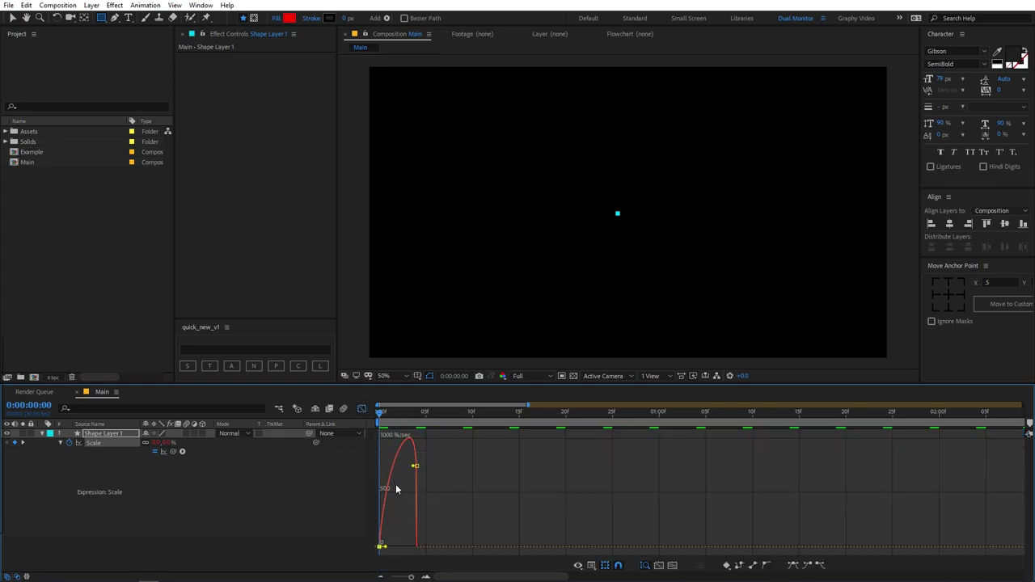
{"action": "left_click", "coordinate": [591, 565]}
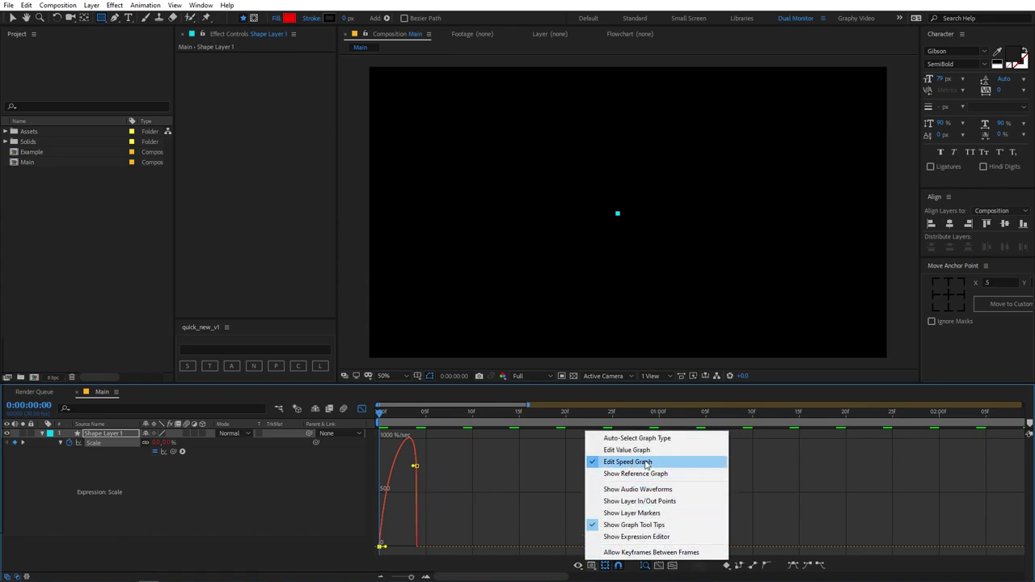
{"action": "left_click", "coordinate": [384, 547]}
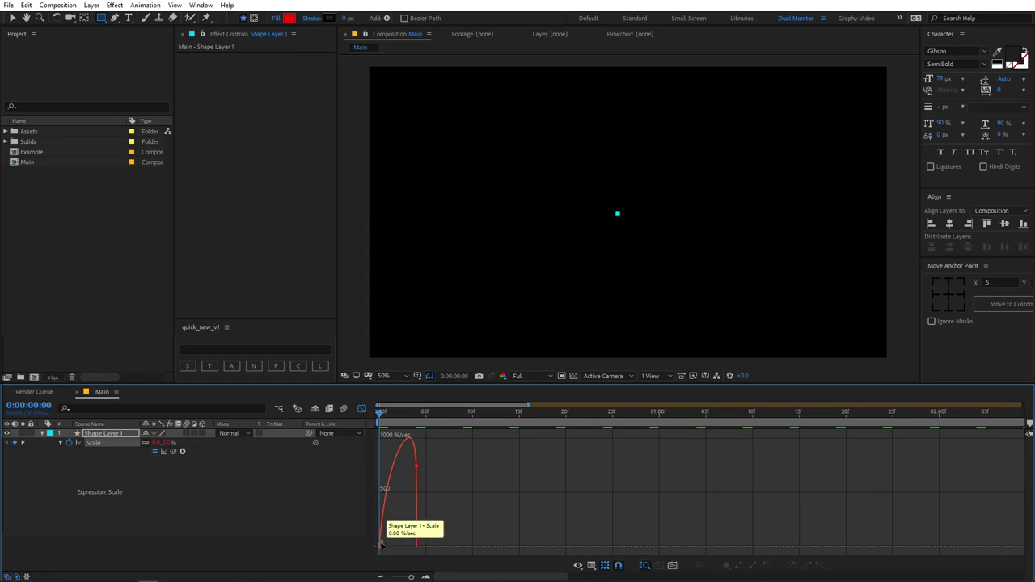
{"action": "left_click", "coordinate": [383, 547]}
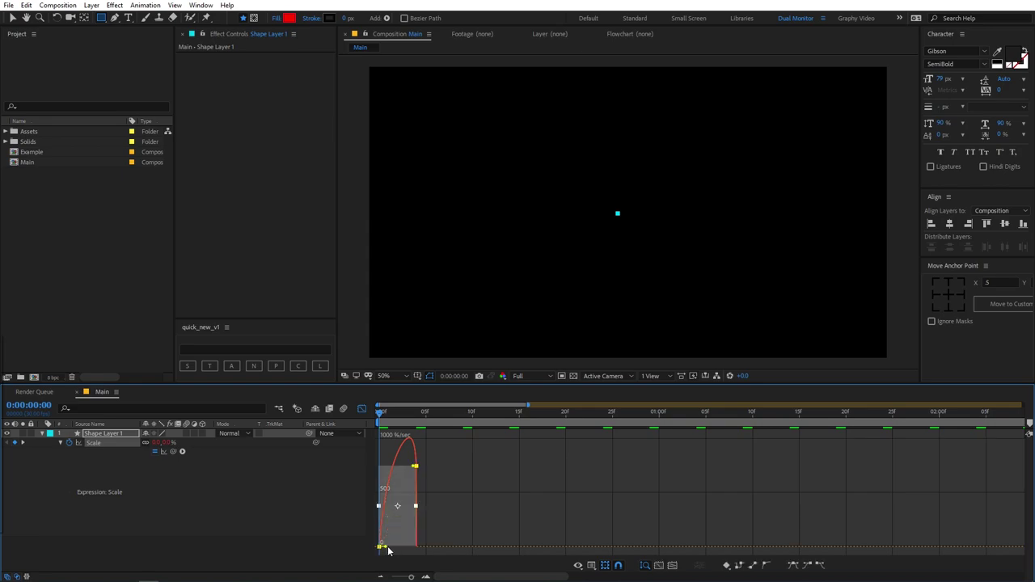
{"action": "left_click_drag", "start_coordinate": [388, 550], "coordinate": [420, 547]}
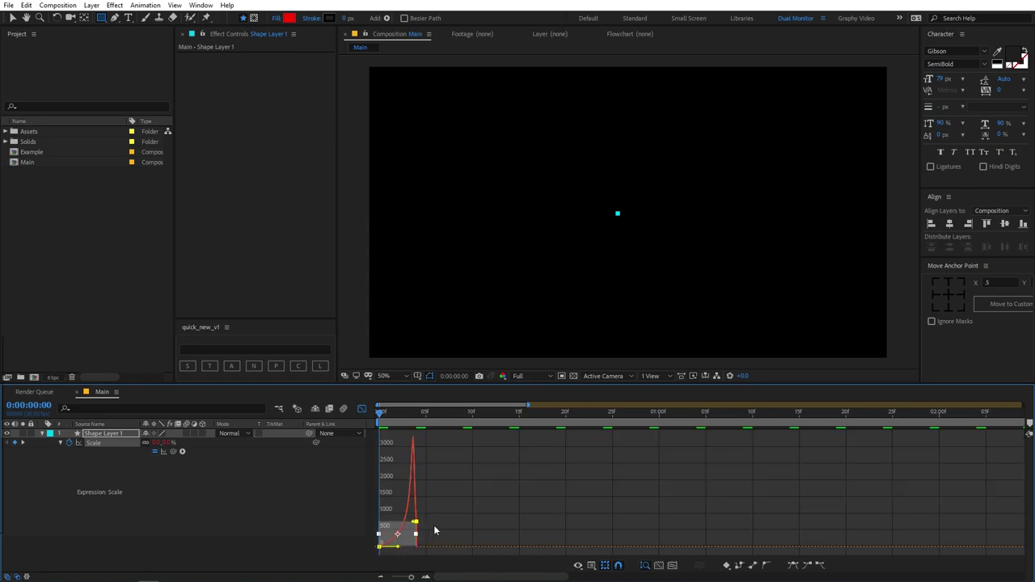
{"action": "left_click", "coordinate": [467, 495]}
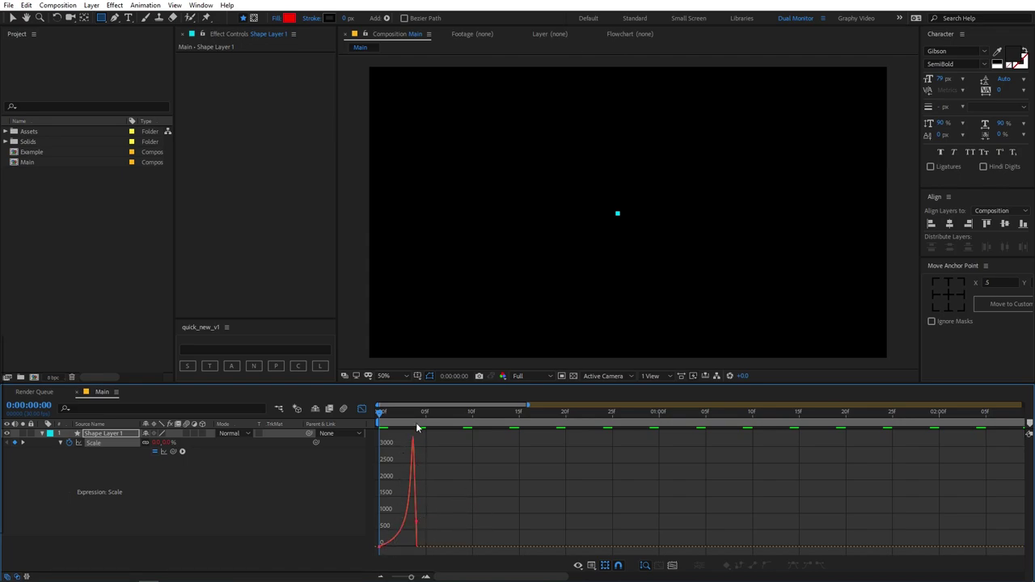
{"action": "left_click", "coordinate": [361, 409]}
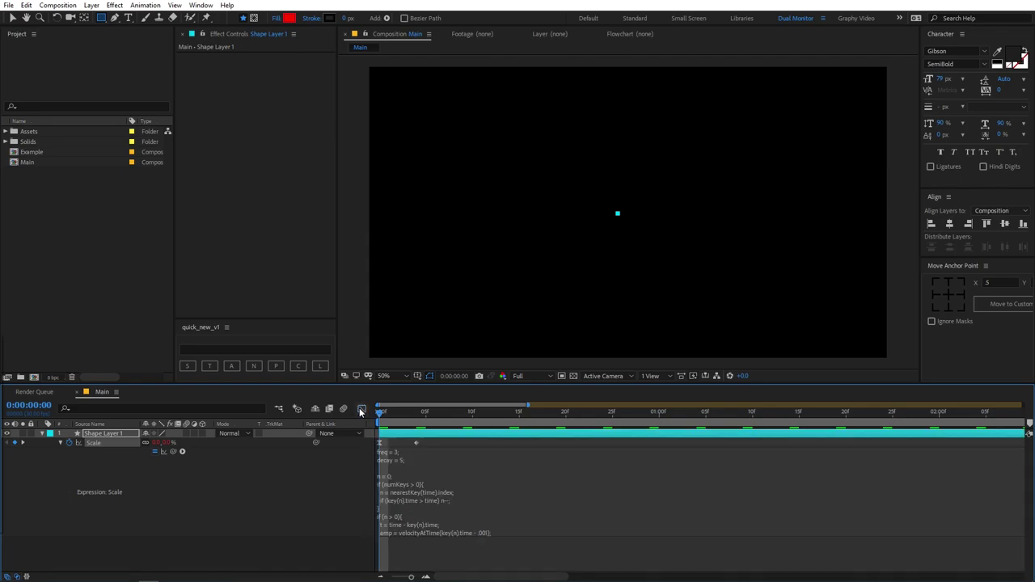
Preview the eased scale animation, and shorten the work area to end at about 1 second.
{"action": "key", "text": "space"}
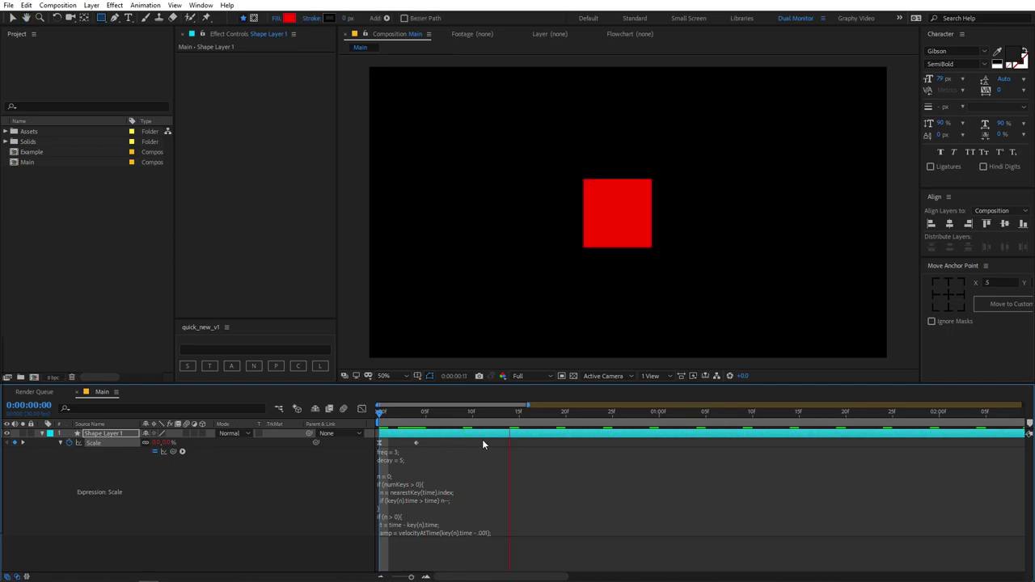
{"action": "scroll", "coordinate": [595, 258], "scroll_direction": "down", "scroll_amount": 2}
{"action": "scroll", "coordinate": [596, 263], "scroll_direction": "up", "scroll_amount": 2}
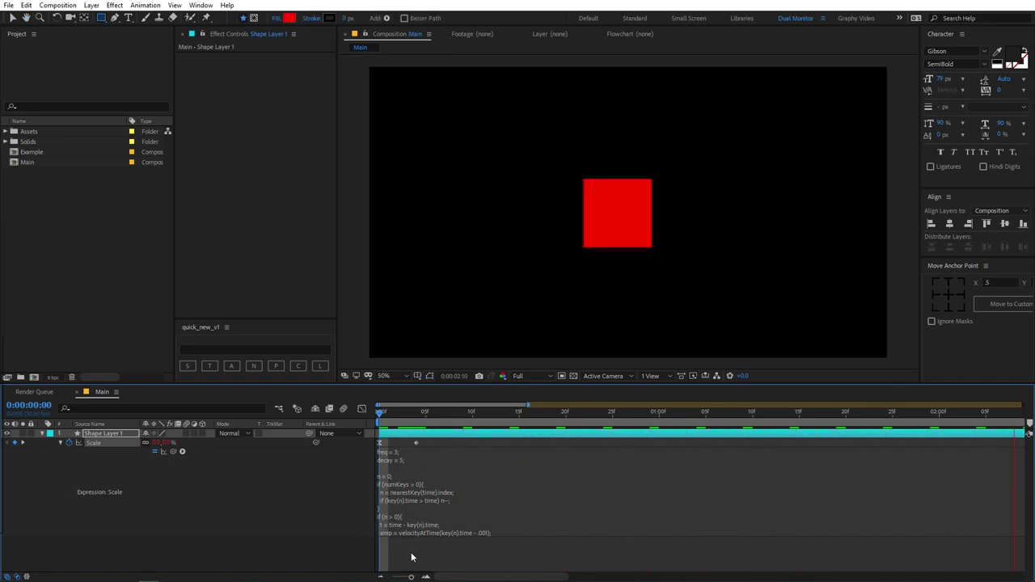
{"action": "left_click_drag", "start_coordinate": [411, 576], "coordinate": [396, 576]}
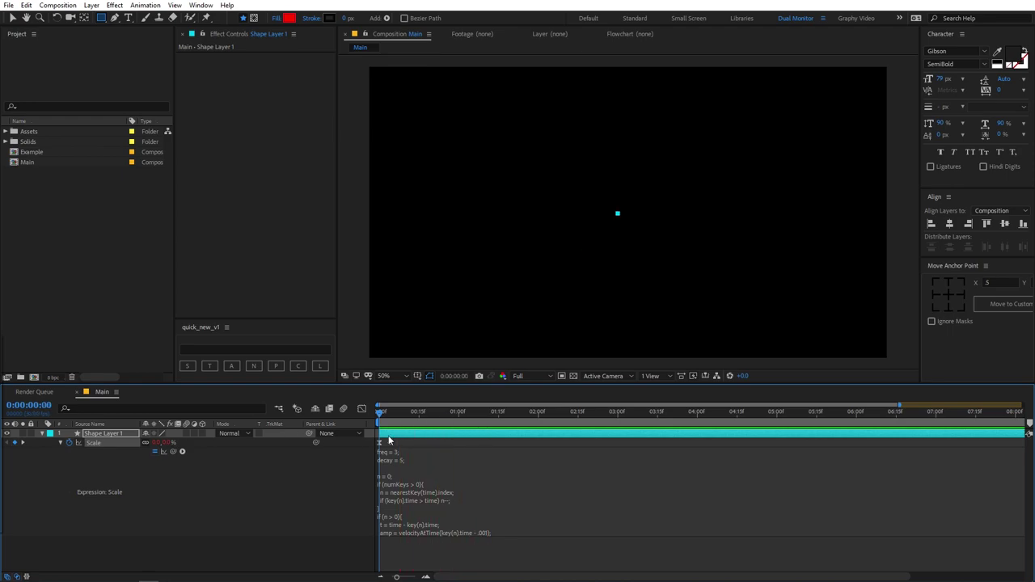
{"action": "left_click_drag", "start_coordinate": [391, 416], "coordinate": [455, 429]}
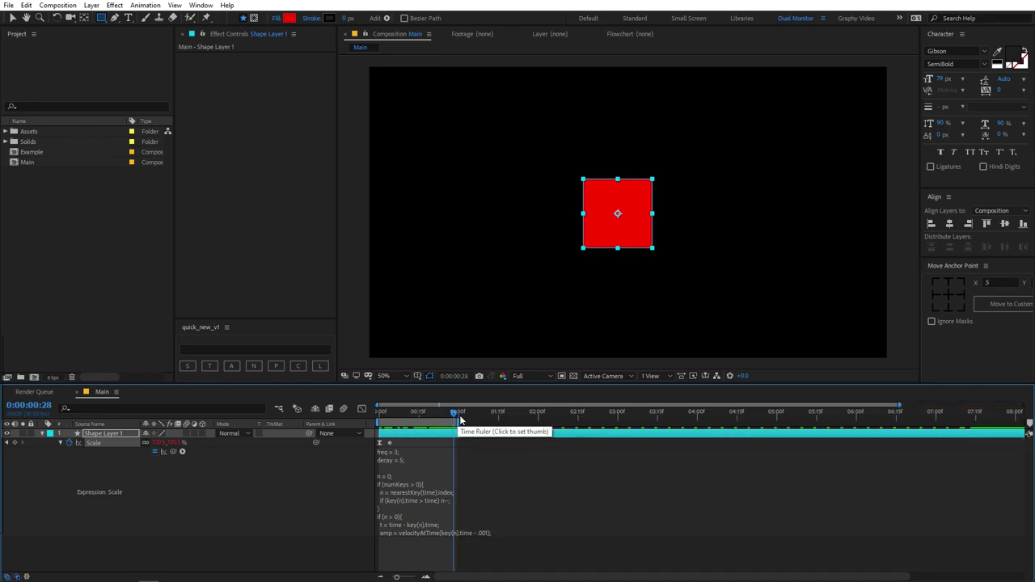
Move the square's second Scale keyframe to about frame 5 and preview the animation from the start.
{"action": "left_click_drag", "start_coordinate": [454, 414], "coordinate": [333, 428]}
{"action": "key", "text": "space"}
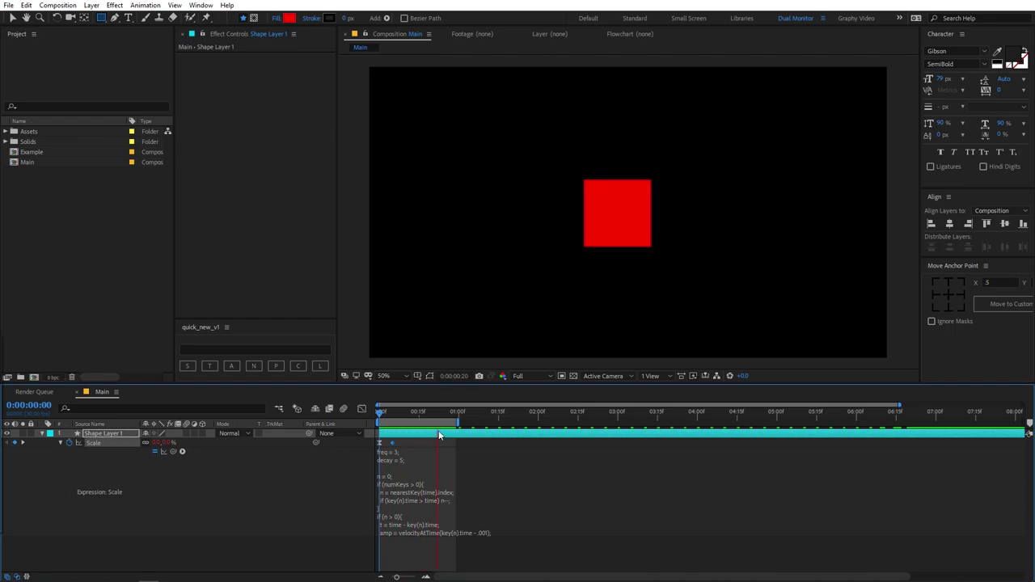
{"action": "key", "text": "Page_Up"}
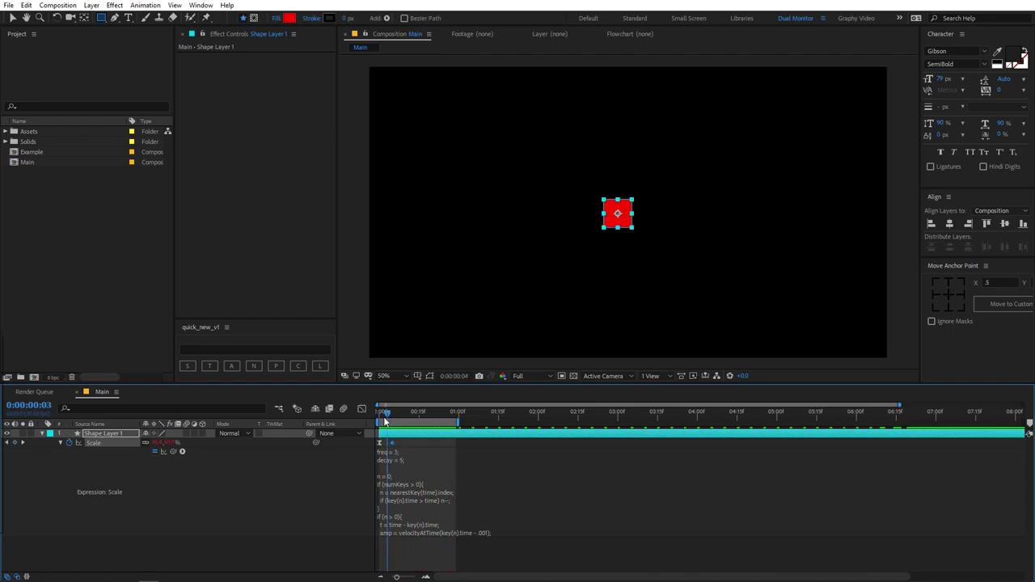
Set freq to 30 in the Scale expression and preview the resulting oscillation.
{"action": "left_click", "coordinate": [394, 463]}
{"action": "left_click", "coordinate": [401, 452]}
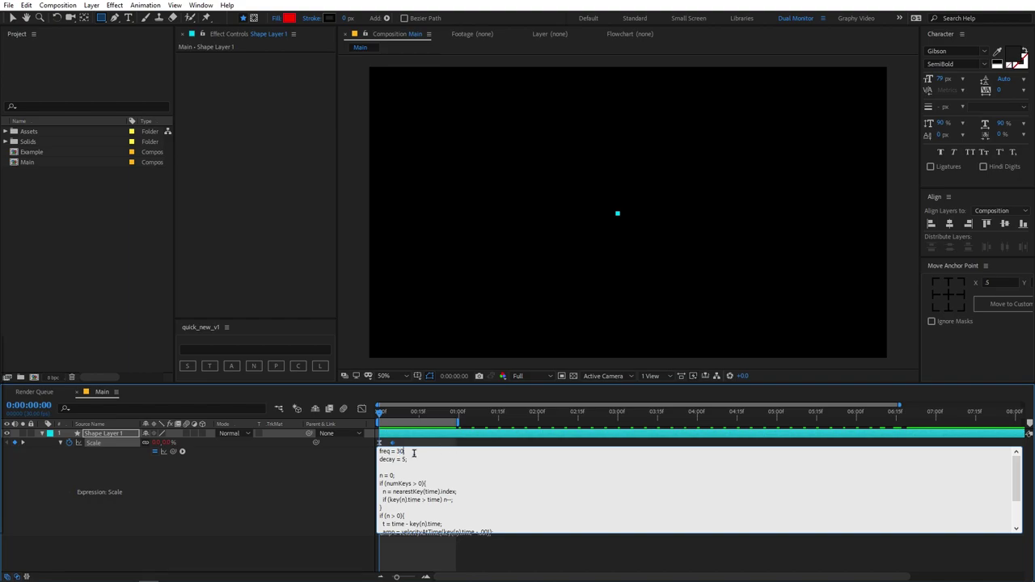
{"action": "left_click", "coordinate": [469, 430]}
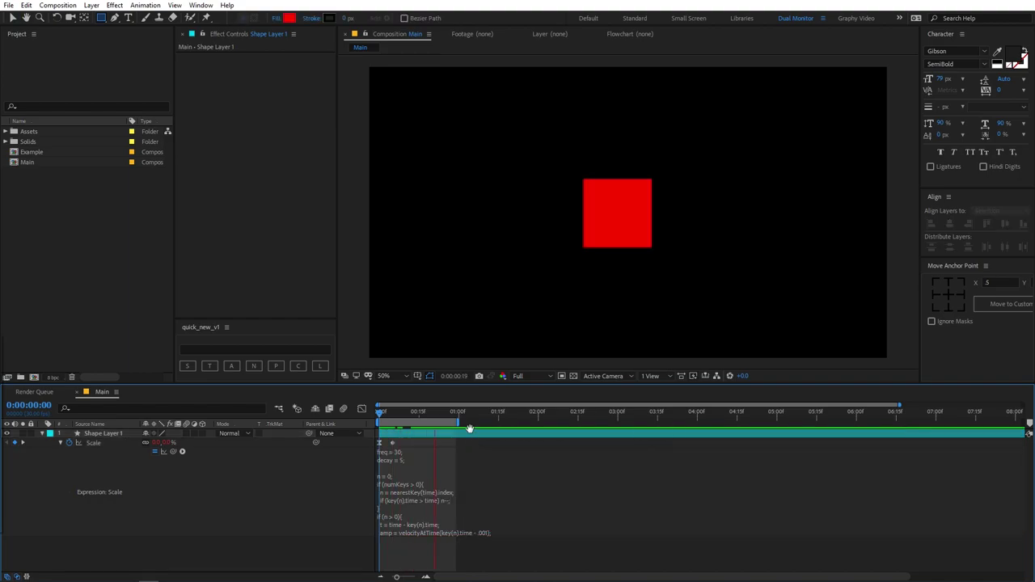
{"action": "key", "text": "space"}
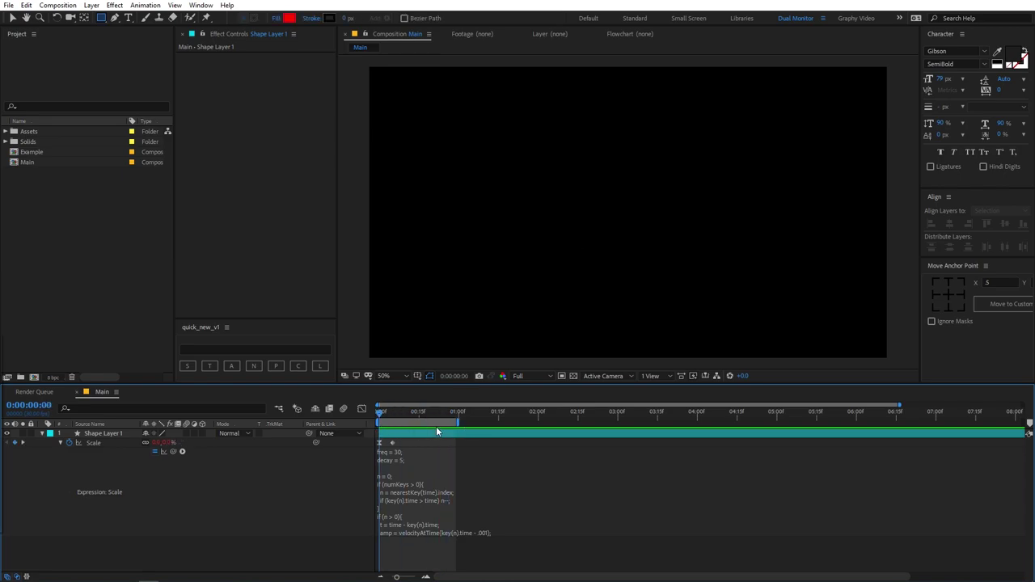
{"action": "key", "text": "q"}
{"action": "left_click_drag", "start_coordinate": [422, 413], "coordinate": [393, 413]}
Set freq to 10 in the Scale expression and extend the work area to just past 3 seconds.
{"action": "left_click", "coordinate": [398, 451]}
{"action": "left_click", "coordinate": [398, 451]}
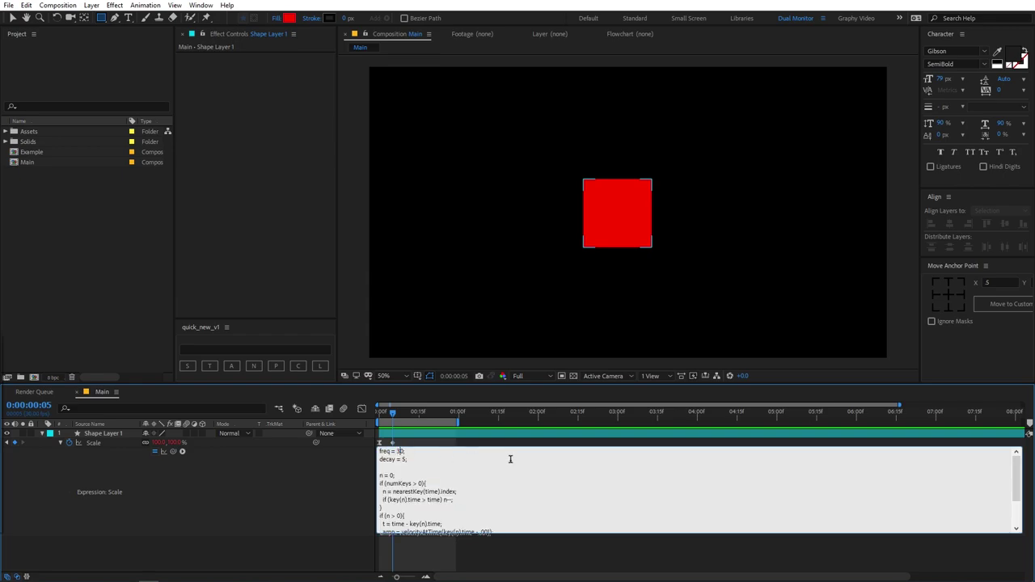
{"action": "type", "text": "10"}
{"action": "left_click", "coordinate": [454, 445]}
{"action": "left_click_drag", "start_coordinate": [458, 422], "coordinate": [634, 421]}
Move the second Scale keyframe to about frame 9 and preview the square at 100% magnification.
{"action": "left_click", "coordinate": [393, 441]}
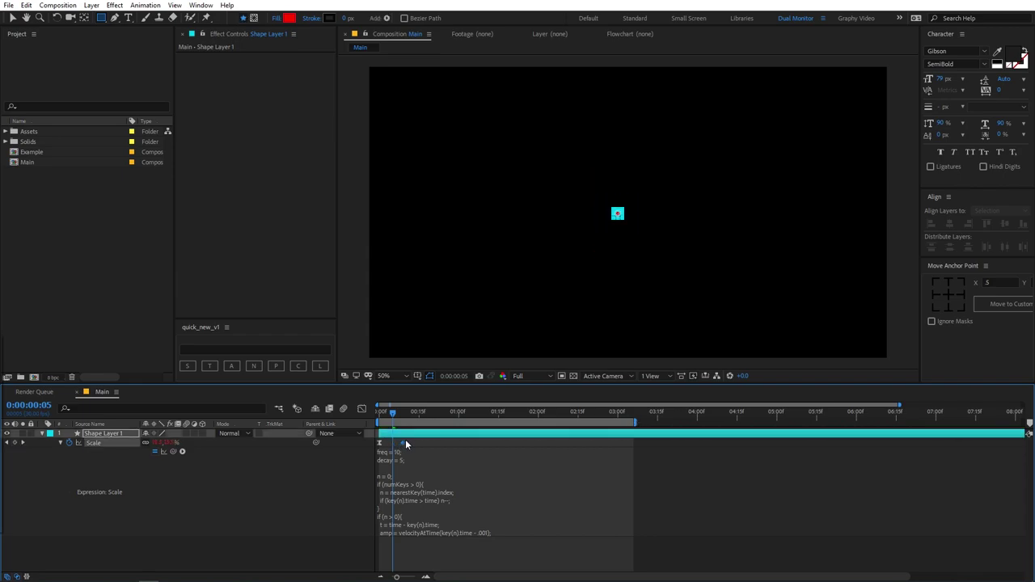
{"action": "key", "text": "space"}
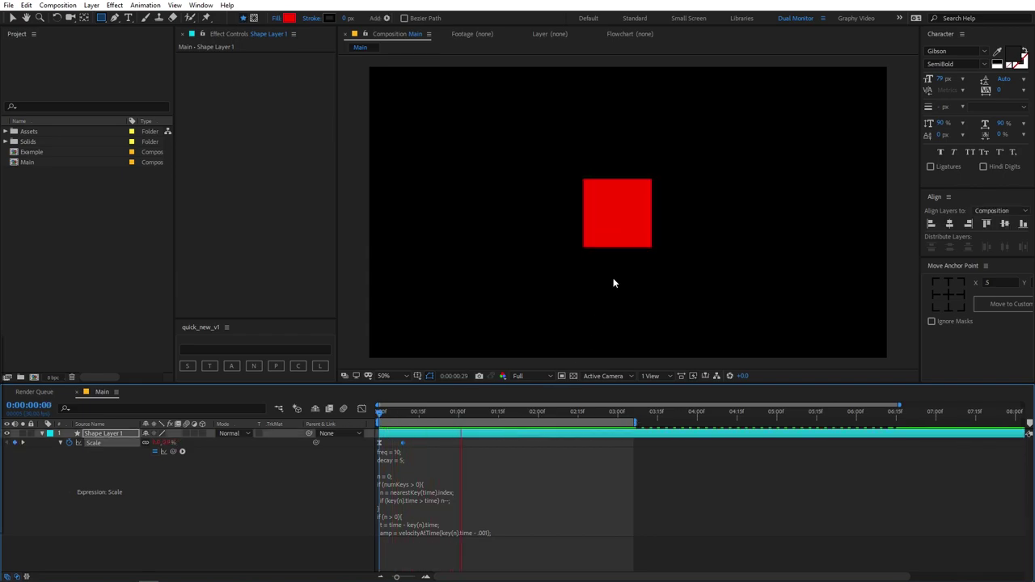
{"action": "key", "text": "slash"}
{"action": "key", "text": "space"}
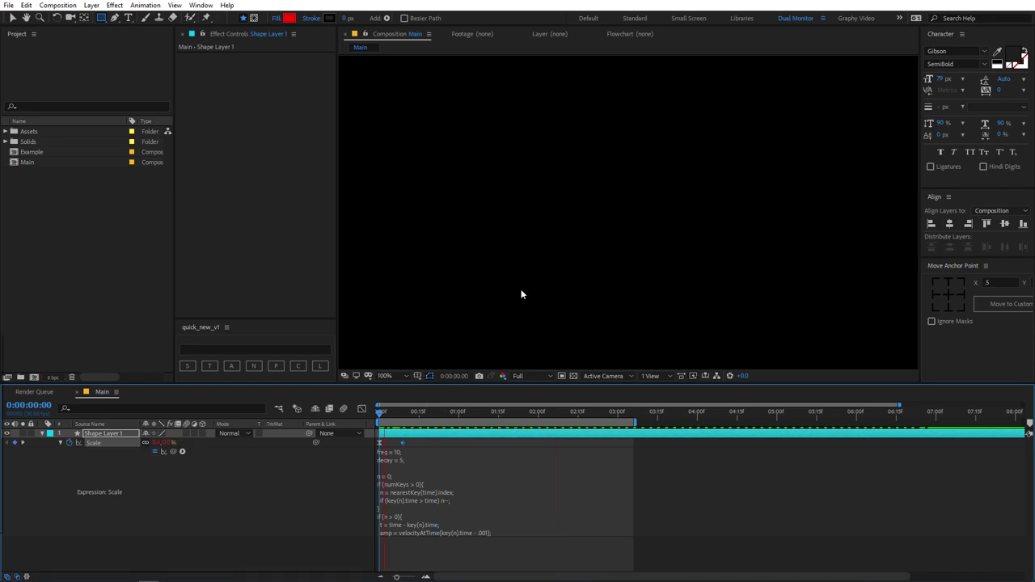
{"action": "key", "text": "space"}
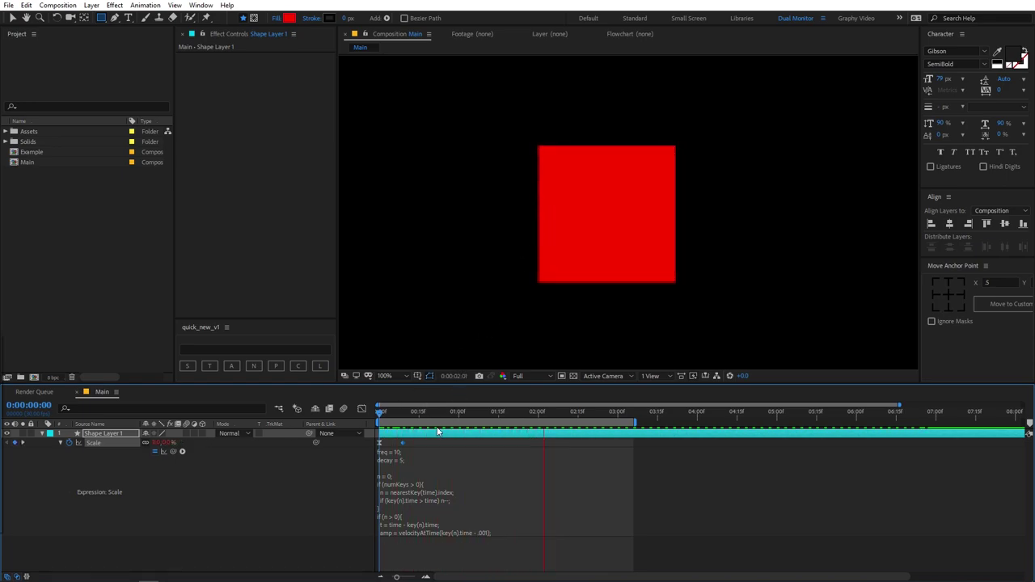
{"action": "key", "text": "space"}
{"action": "key", "text": "space"}
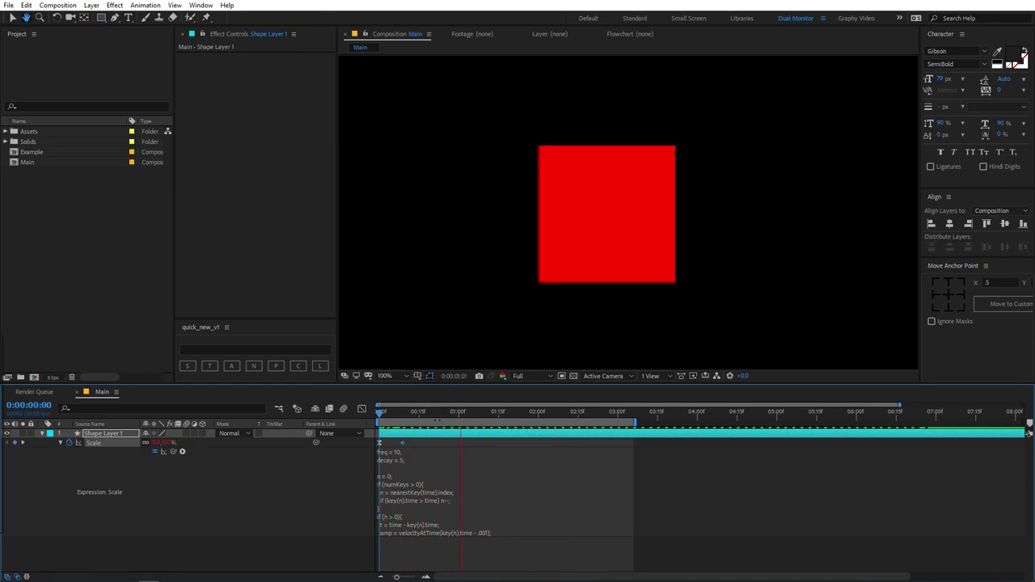
Set decay to 1 in the Scale expression and preview the longer-lasting overshoot from the start.
{"action": "left_click", "coordinate": [399, 464]}
{"action": "left_click", "coordinate": [418, 459]}
{"action": "type", "text": "0"}
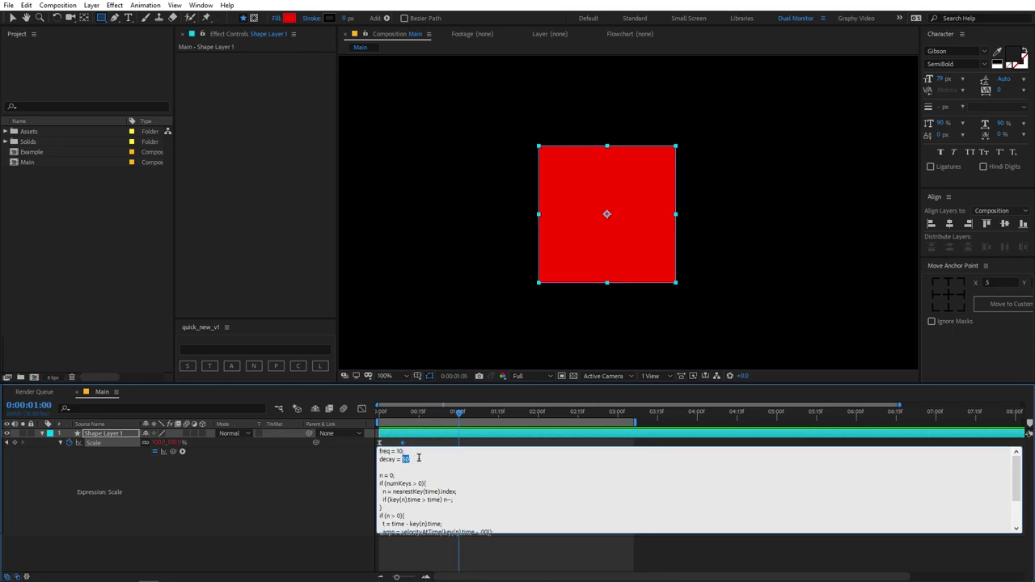
{"action": "type", "text": "1"}
{"action": "left_click", "coordinate": [433, 444]}
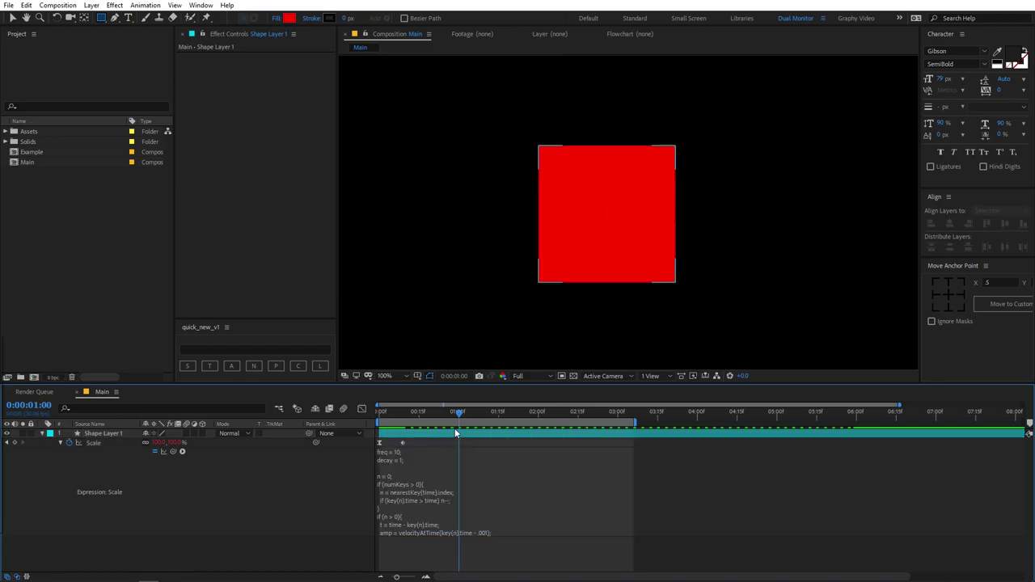
{"action": "left_click_drag", "start_coordinate": [458, 416], "coordinate": [308, 428]}
{"action": "key", "text": "space"}
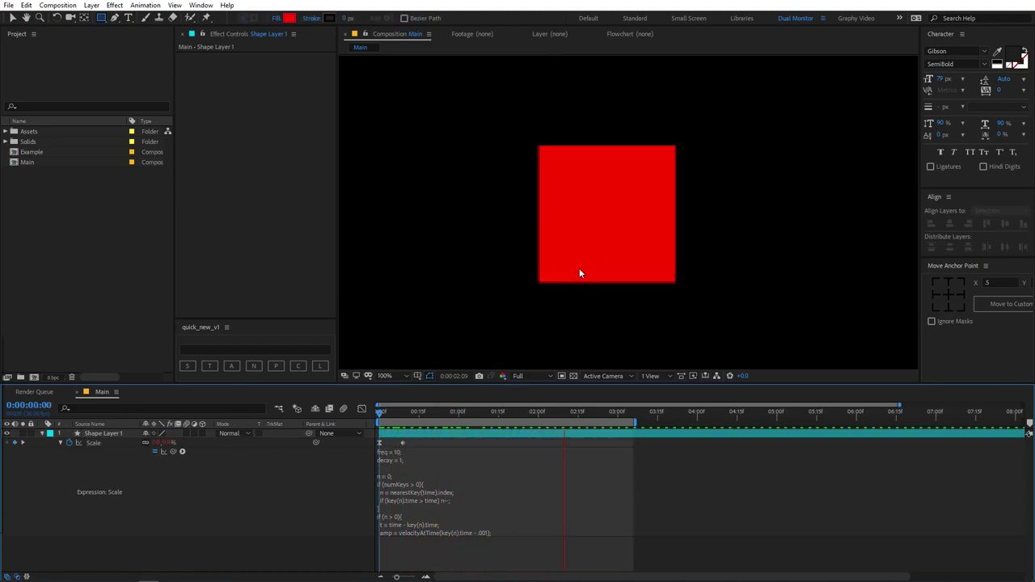
{"action": "scroll", "coordinate": [578, 266], "scroll_direction": "down", "scroll_amount": 1}
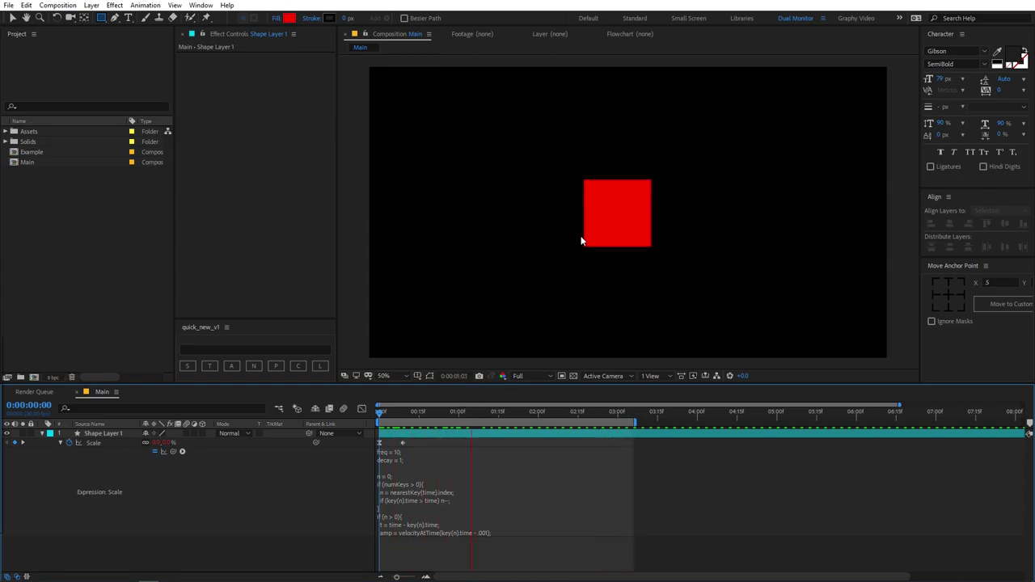
{"action": "left_click", "coordinate": [421, 412]}
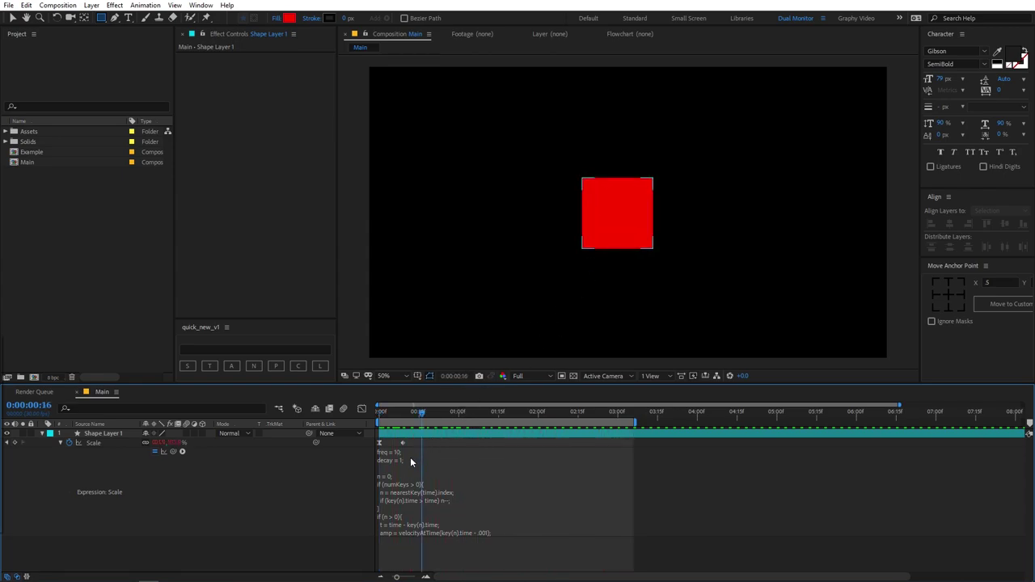
Set freq to 3 and decay to 5 in the expression, preview, and move the second Scale keyframe to about frame 5.
{"action": "left_click", "coordinate": [410, 457]}
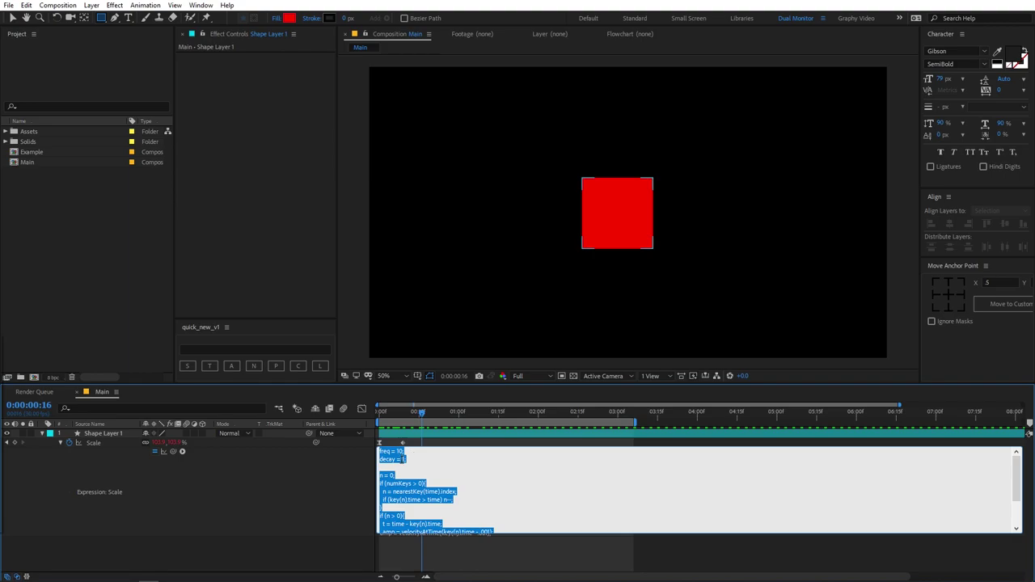
{"action": "left_click", "coordinate": [443, 459]}
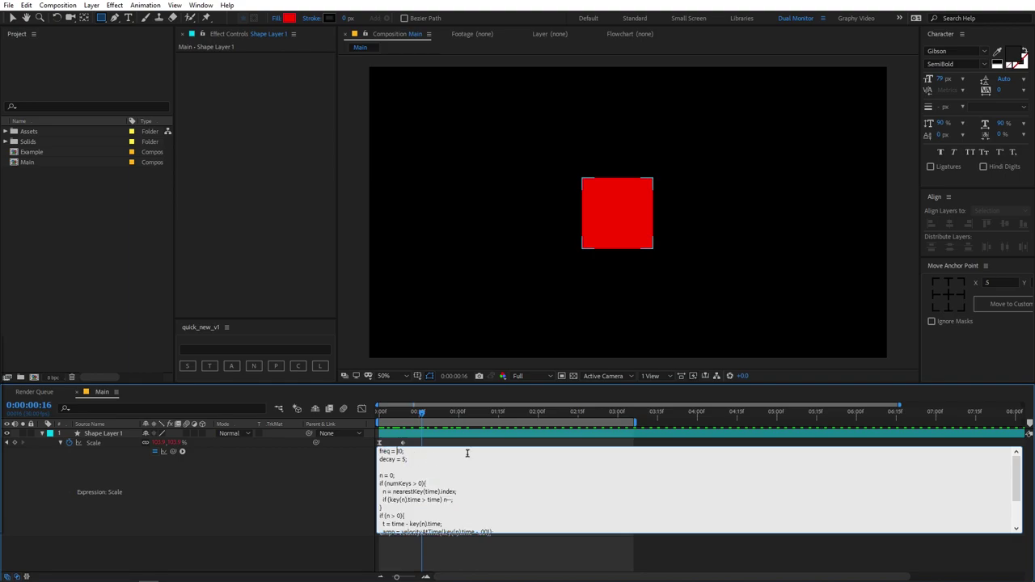
{"action": "left_click", "coordinate": [426, 442]}
{"action": "key", "text": "space"}
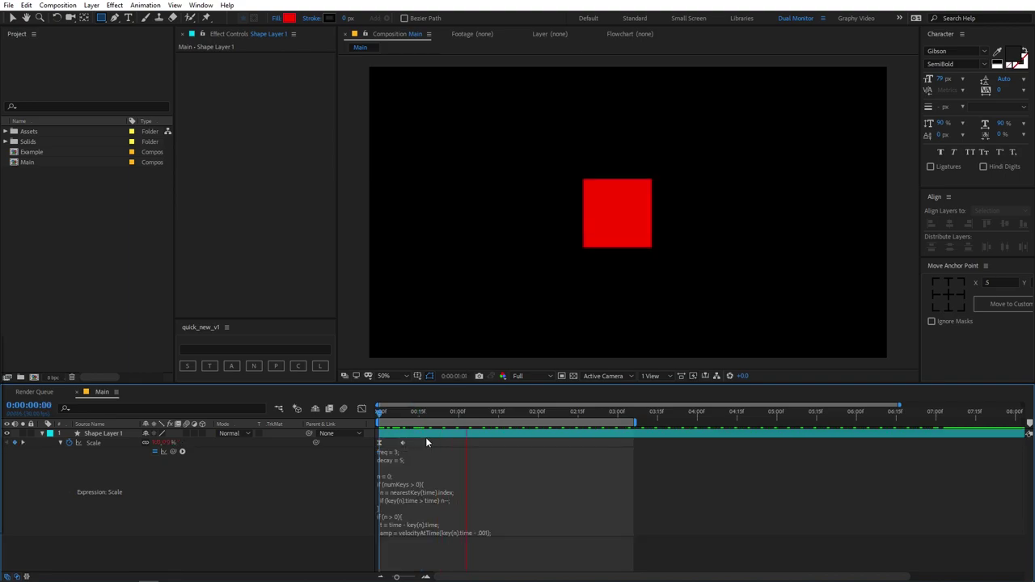
{"action": "key", "text": "space"}
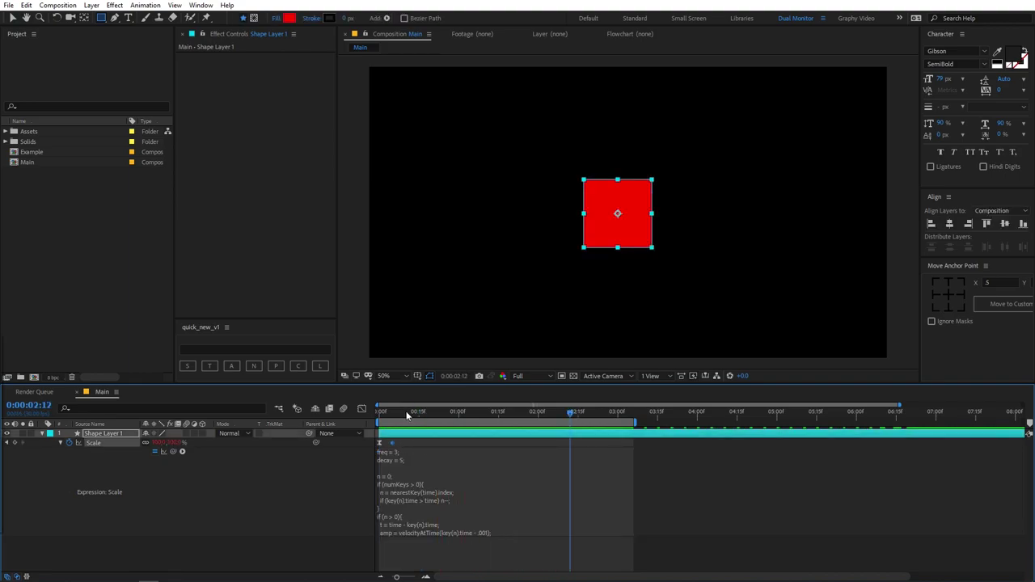
{"action": "key", "text": "Home"}
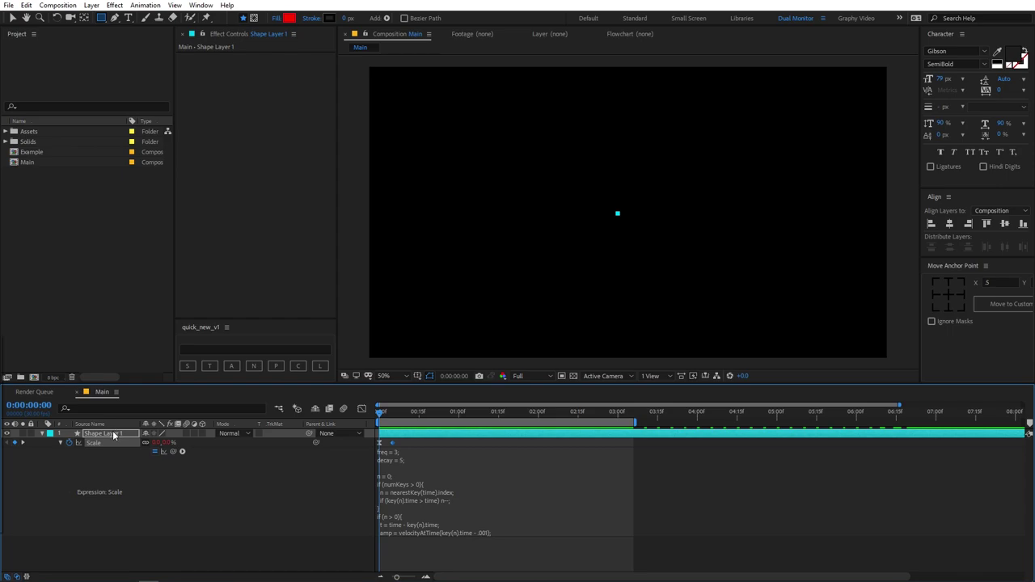
Add a Rotation keyframe to Shape Layer 1 and move it to about frame 12.
{"action": "left_click", "coordinate": [114, 432]}
{"action": "key", "text": "Return"}
{"action": "key", "text": "r"}
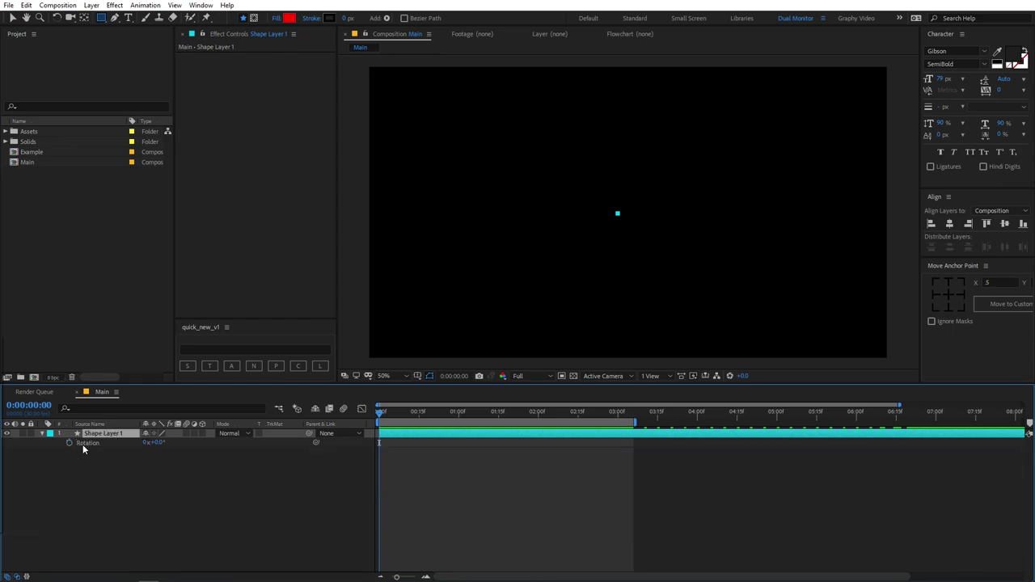
{"action": "left_click", "coordinate": [68, 442]}
{"action": "left_click_drag", "start_coordinate": [380, 443], "coordinate": [410, 449]}
Set the square's Rotation to -90° at the start, preview the spin, and return to the first frame.
{"action": "left_click", "coordinate": [159, 442]}
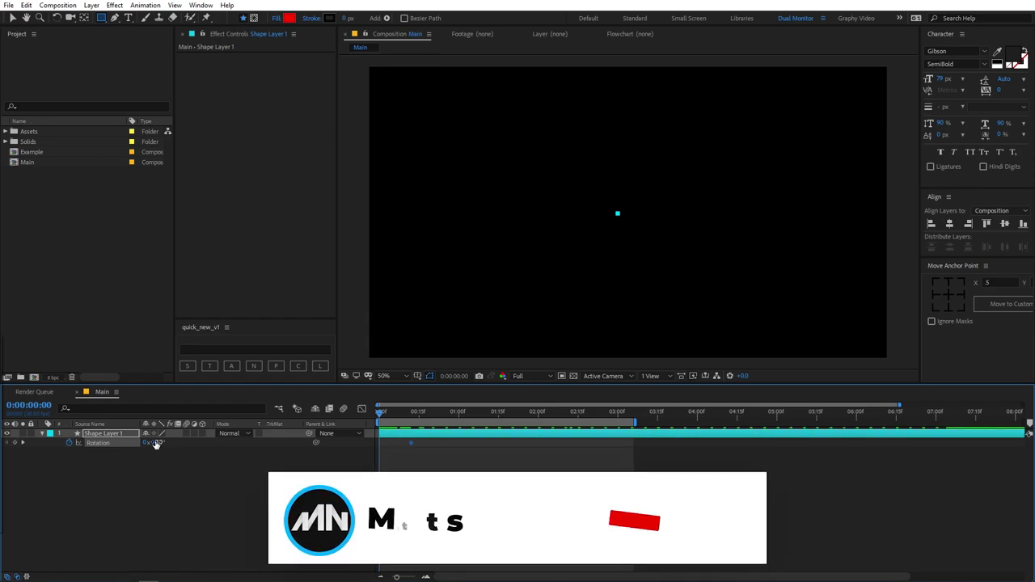
{"action": "type", "text": "-90"}
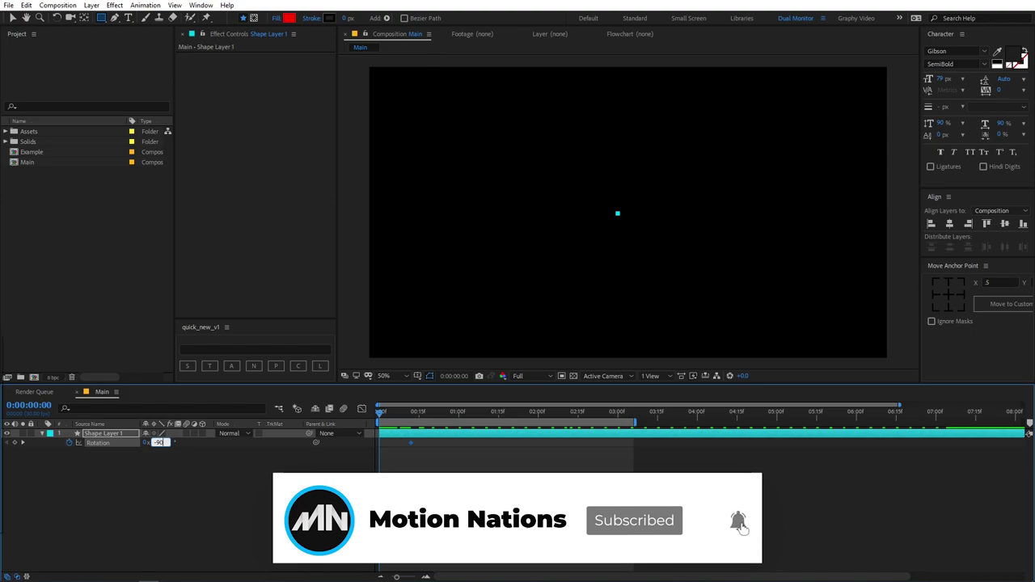
{"action": "key", "text": "Return"}
{"action": "key", "text": "space"}
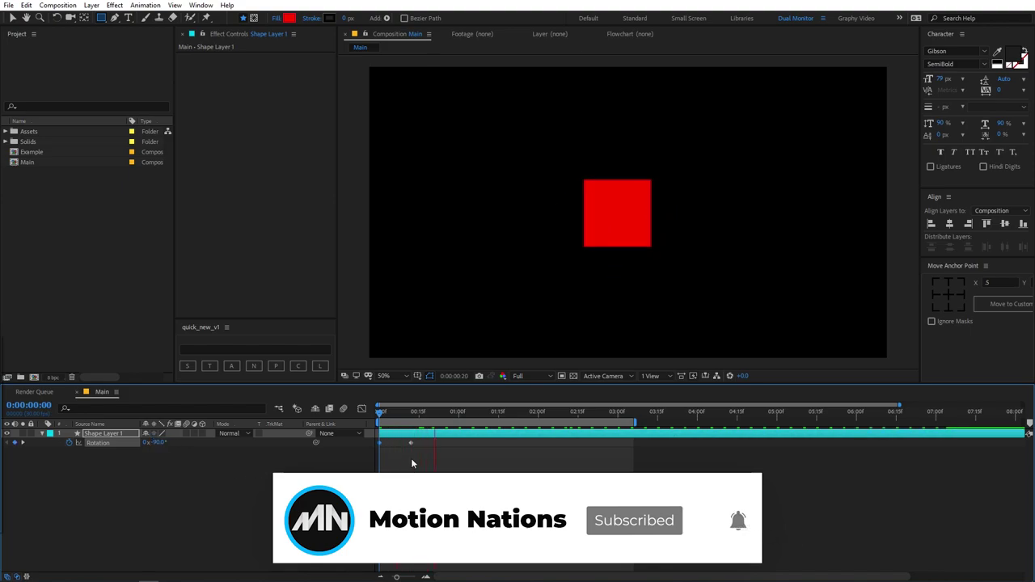
{"action": "left_click_drag", "start_coordinate": [405, 412], "coordinate": [361, 433]}
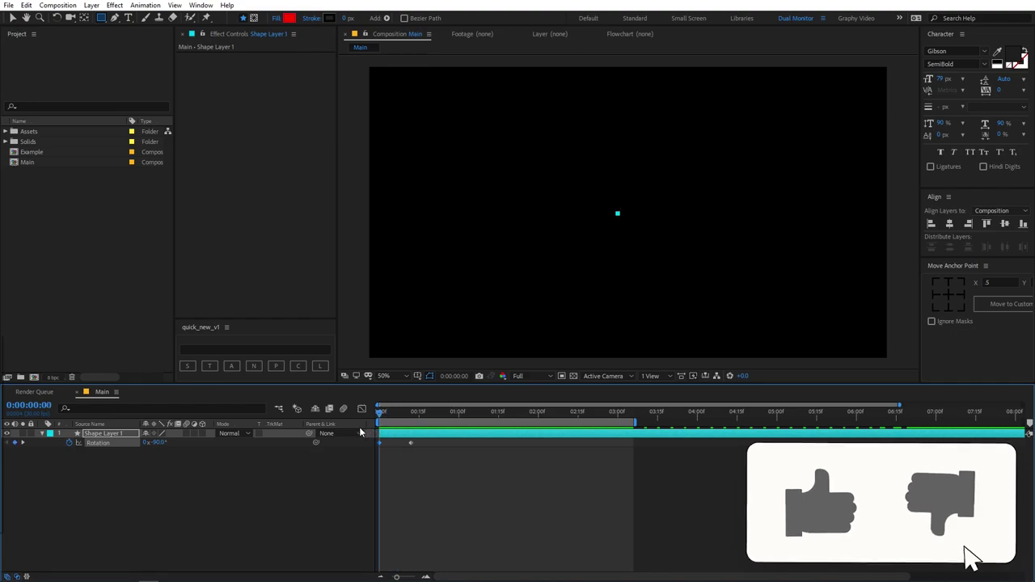
Add the copied overshoot expression to the square's Rotation.
{"action": "left_click", "coordinate": [70, 444], "text": "alt"}
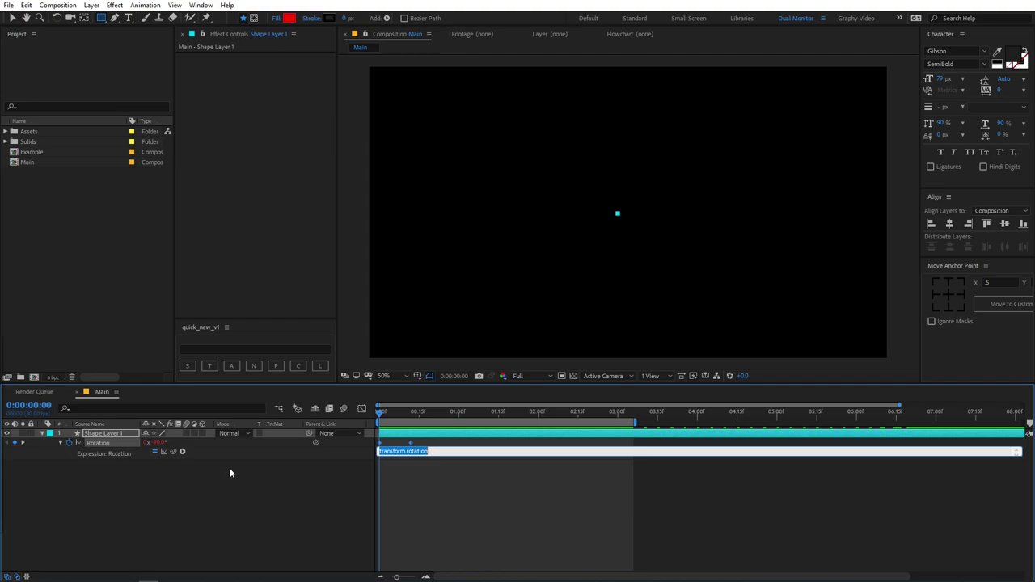
{"action": "type", "text": "value"}
{"action": "key", "text": "ctrl+a"}
{"action": "key", "text": "ctrl+v"}
{"action": "left_click", "coordinate": [433, 485]}
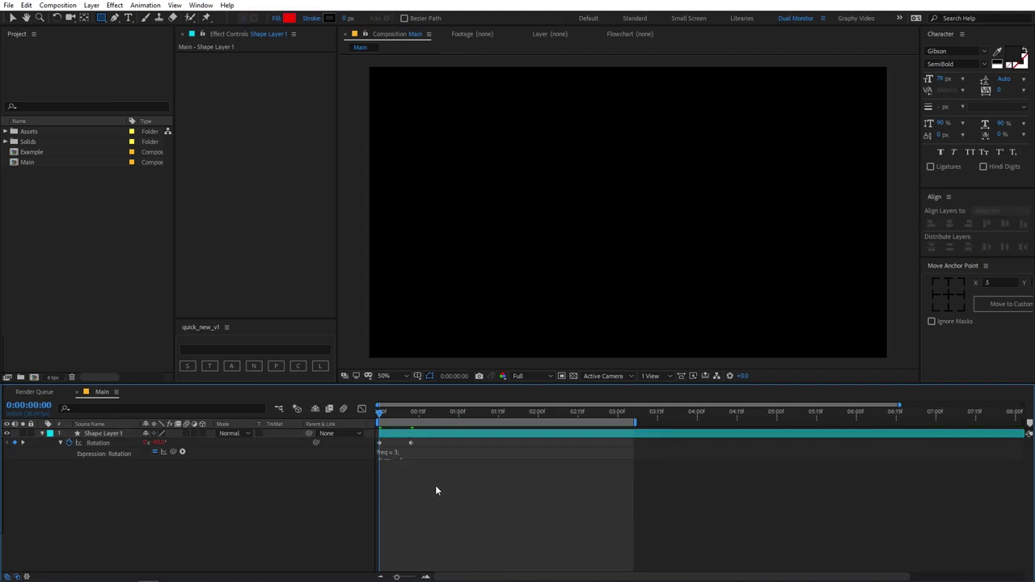
Preview the rotation, move its second keyframe to about frame 5, and show Scale alongside Rotation.
{"action": "key", "text": "space"}
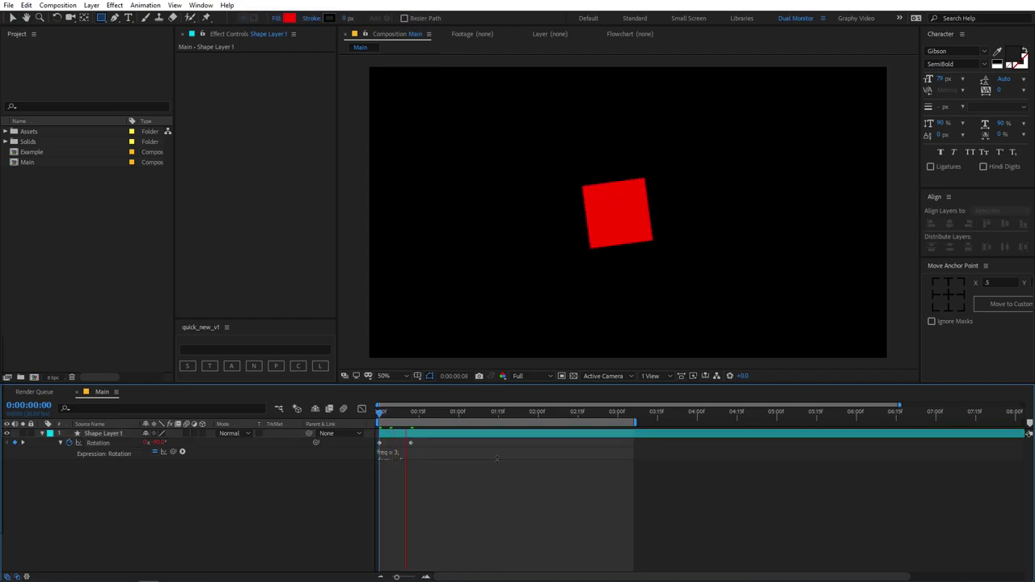
{"action": "left_click_drag", "start_coordinate": [411, 442], "coordinate": [394, 444]}
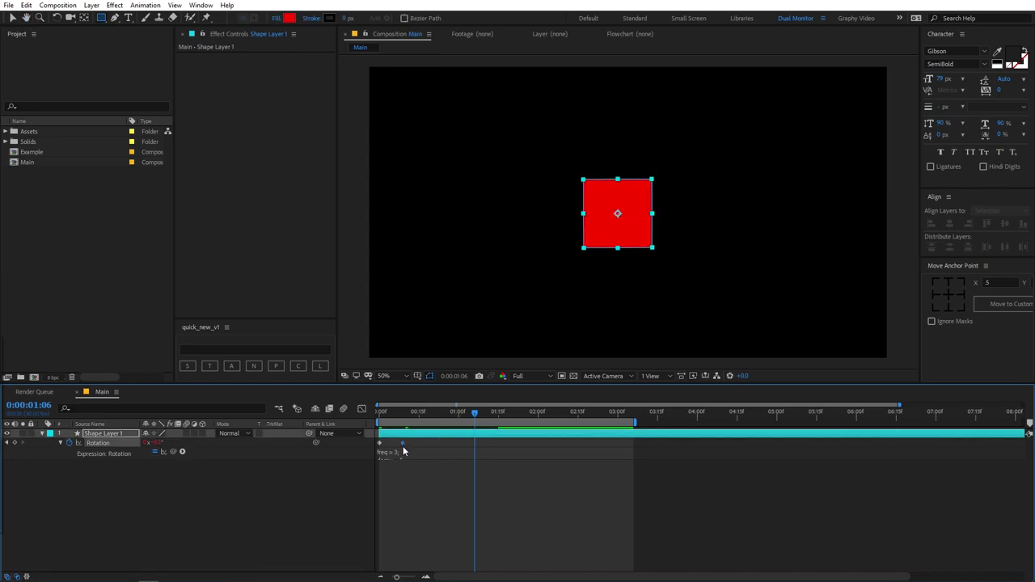
{"action": "key", "text": "shift+s"}
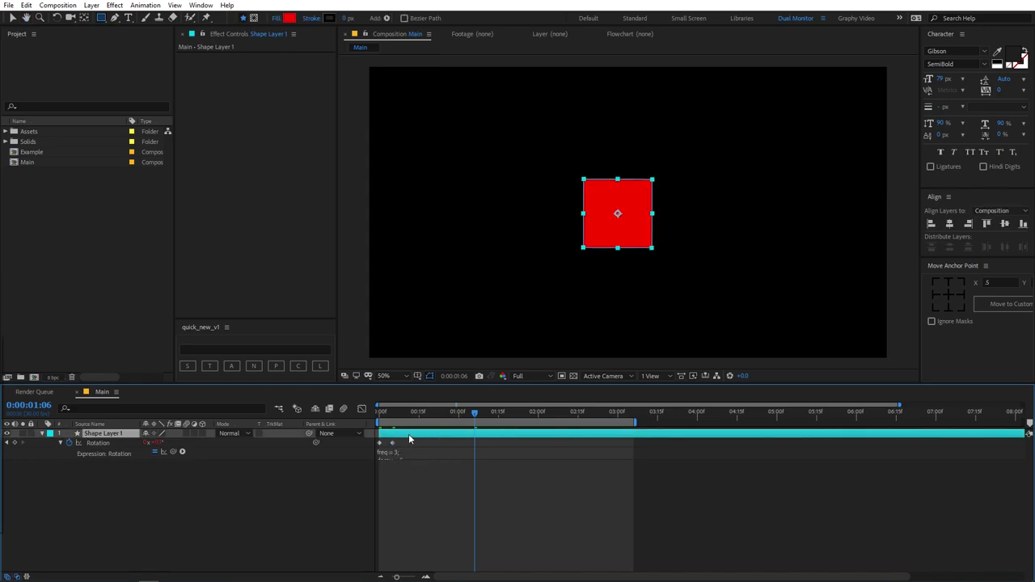
Ease the first Rotation keyframe in the speed graph and preview the combined scale and rotation from the start.
{"action": "left_click", "coordinate": [381, 452]}
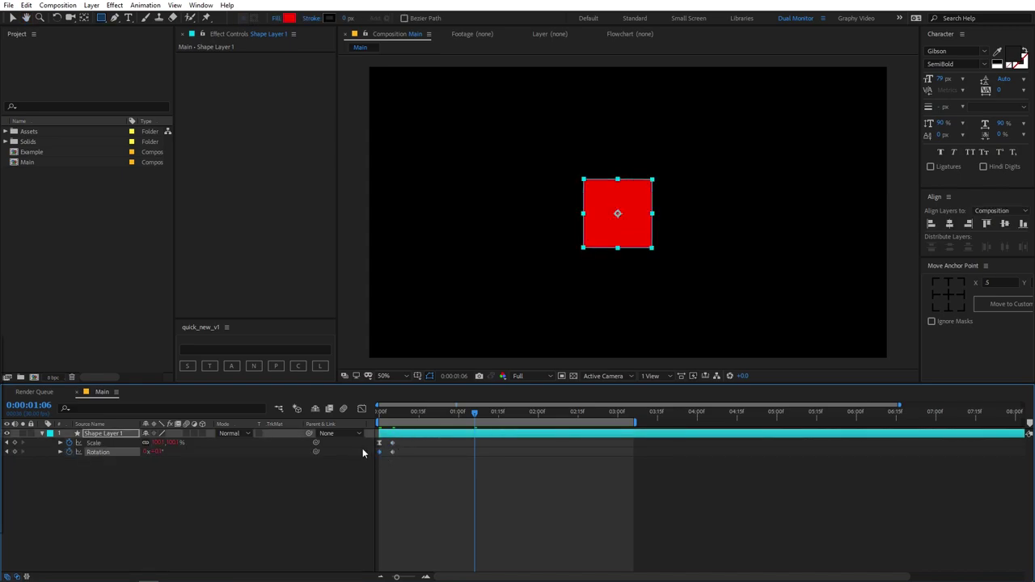
{"action": "left_click", "coordinate": [361, 409]}
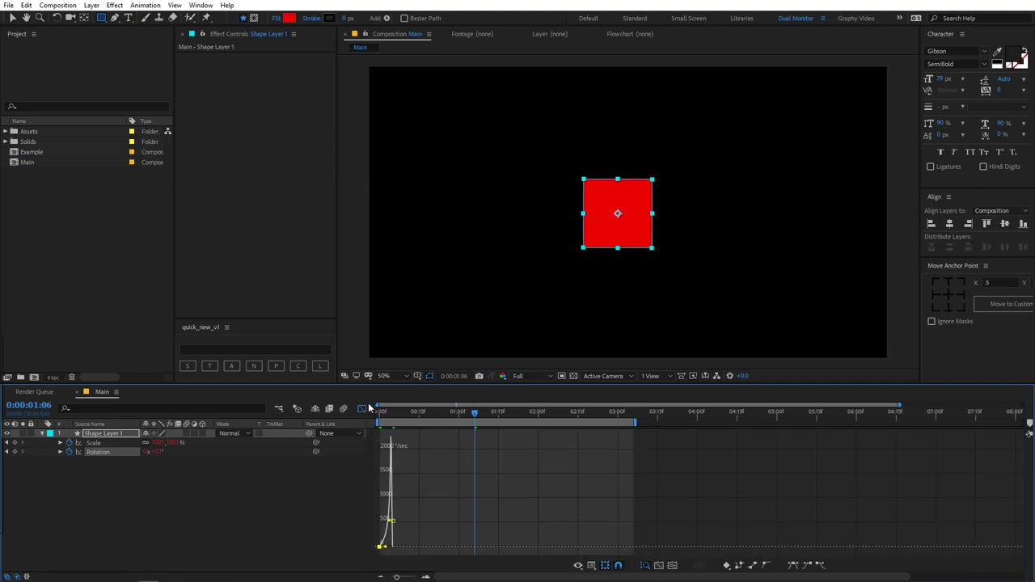
{"action": "left_click", "coordinate": [361, 408]}
{"action": "key", "text": "Home"}
{"action": "key", "text": "space"}
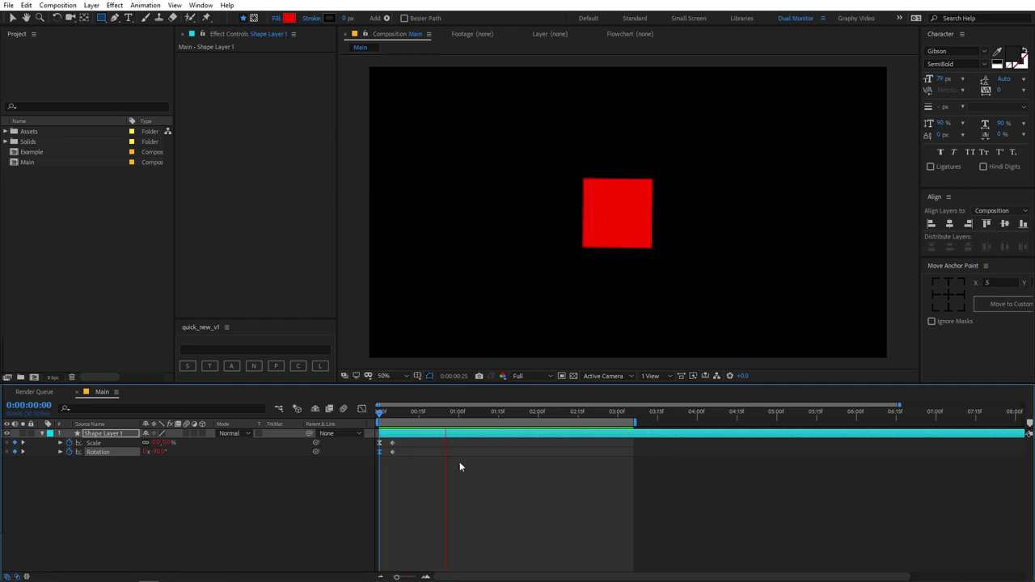
{"action": "key", "text": "space"}
{"action": "key", "text": "space"}
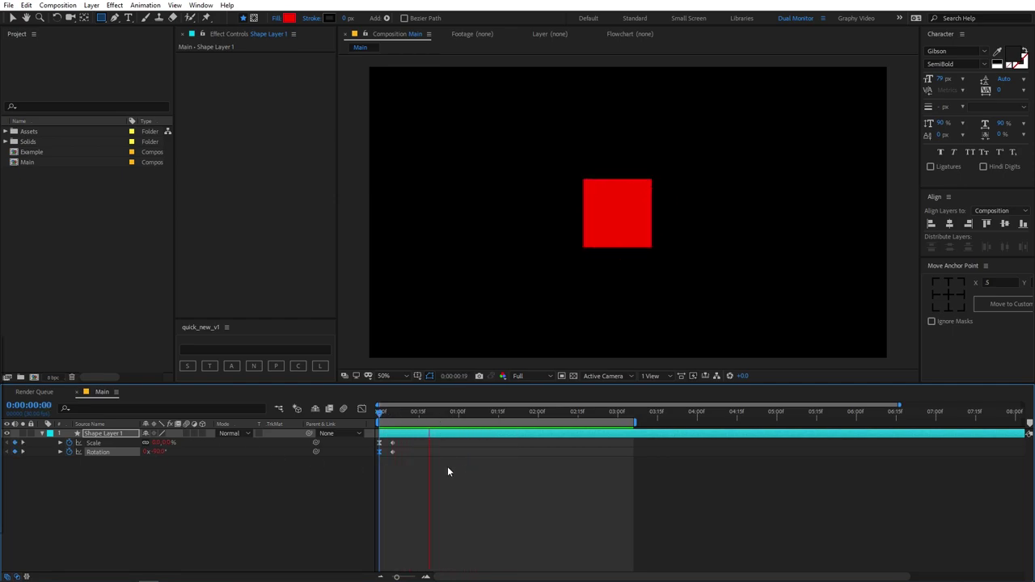
{"action": "key", "text": "space"}
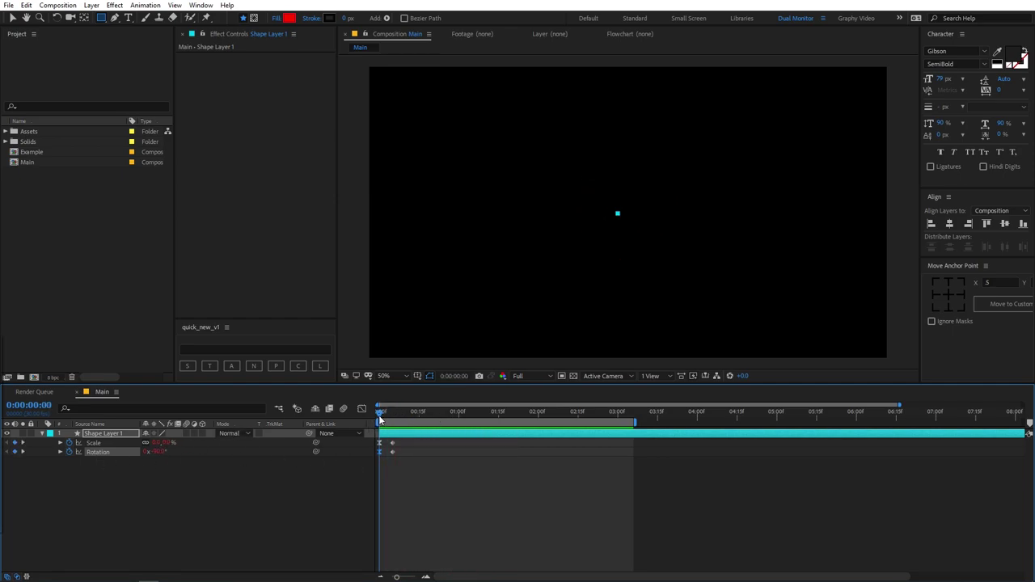
Remove the Scale animation at frame 5 and preview the square's rotation alone from the start.
{"action": "left_click_drag", "start_coordinate": [380, 414], "coordinate": [392, 415]}
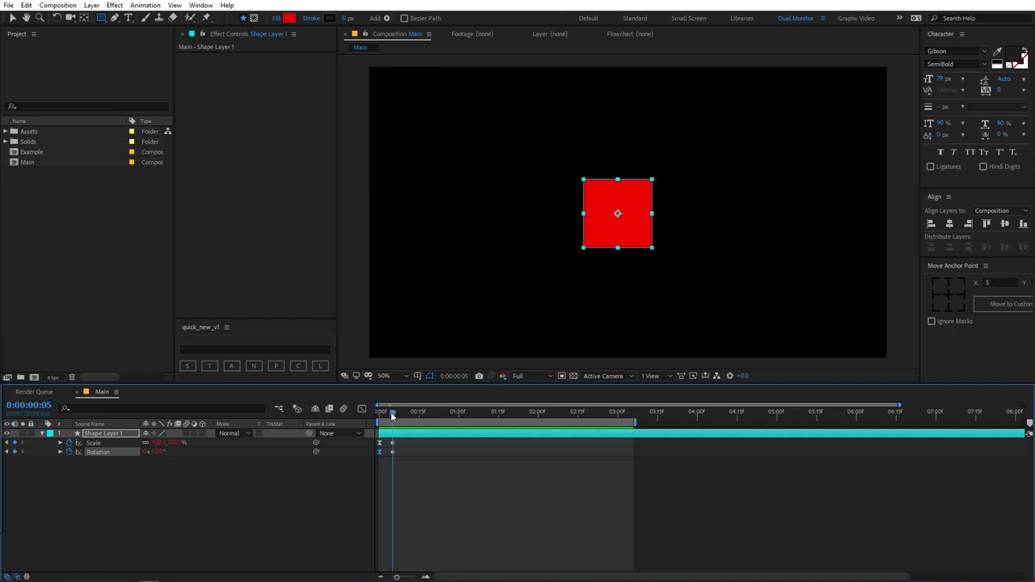
{"action": "left_click", "coordinate": [70, 443]}
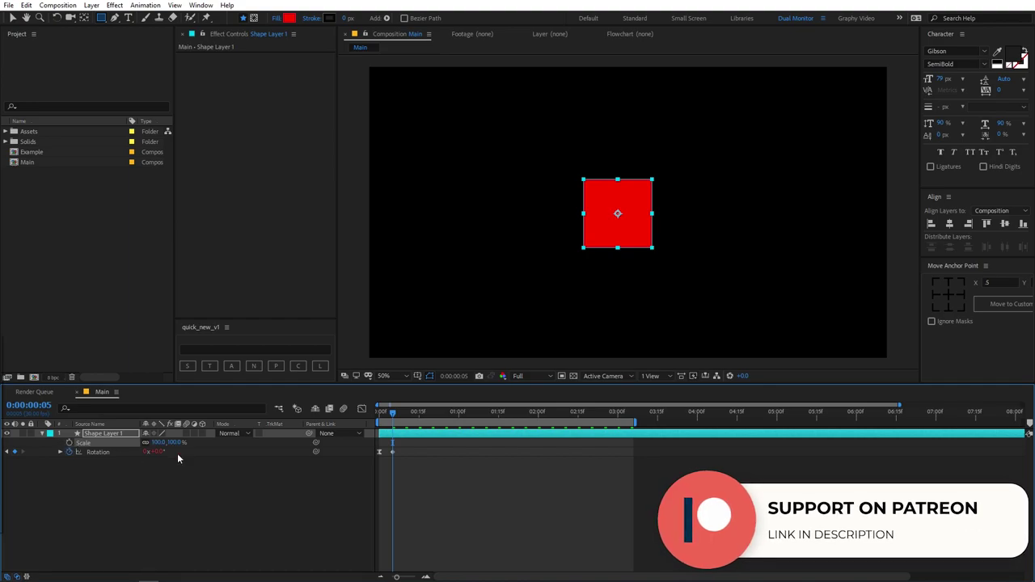
{"action": "left_click_drag", "start_coordinate": [394, 414], "coordinate": [378, 414]}
{"action": "key", "text": "space"}
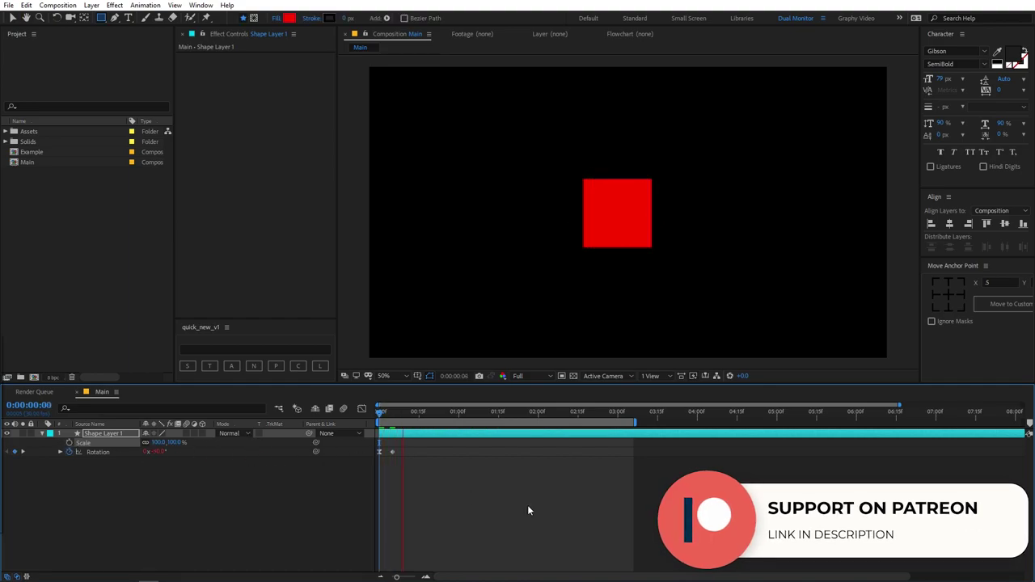
Try the second Rotation keyframe at about frame 12, preview the slower spin, and undo the temporary animation changes.
{"action": "left_click", "coordinate": [392, 452]}
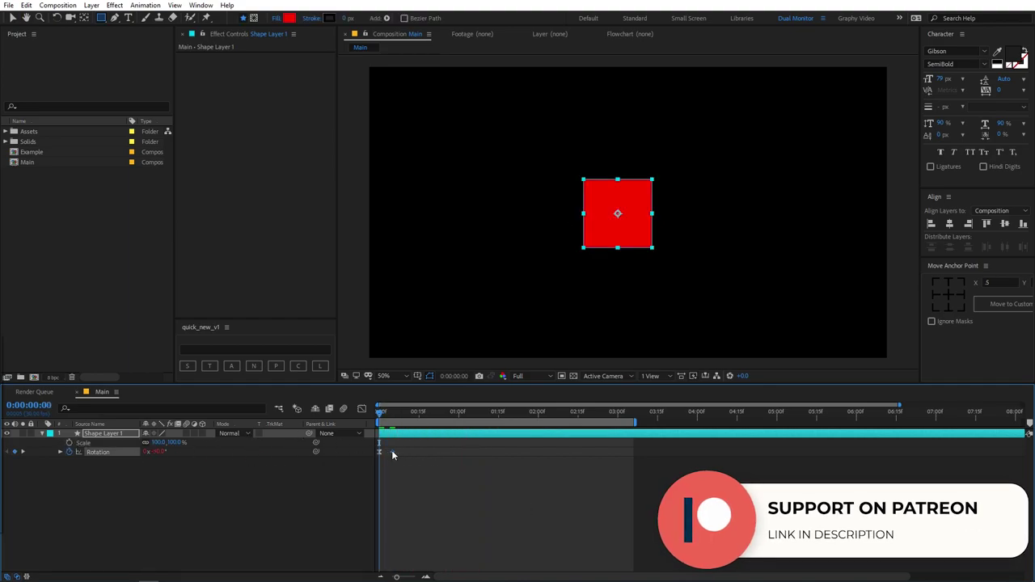
{"action": "key", "text": "space"}
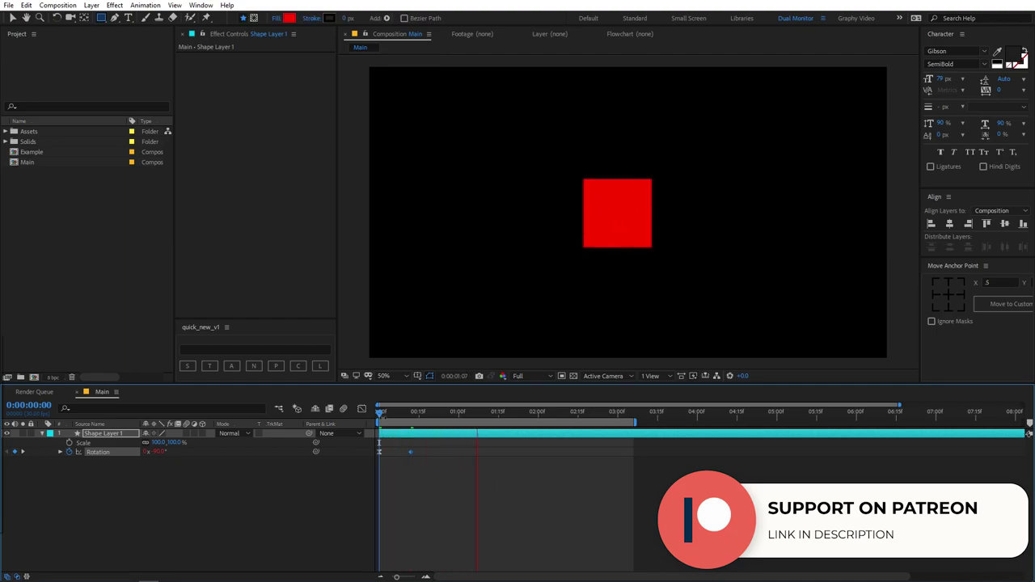
{"action": "key", "text": "space"}
{"action": "key", "text": "space"}
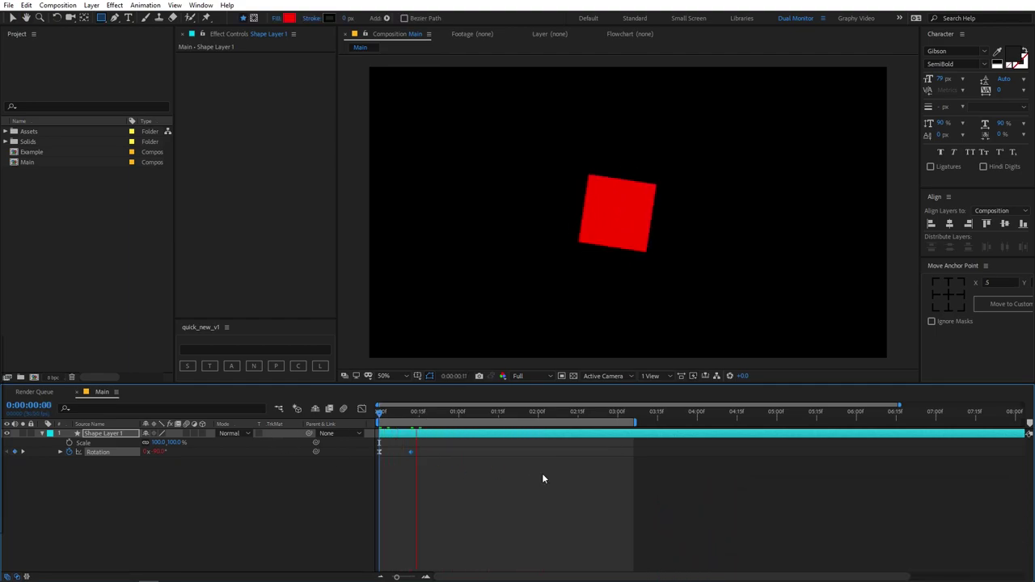
{"action": "key", "text": "space"}
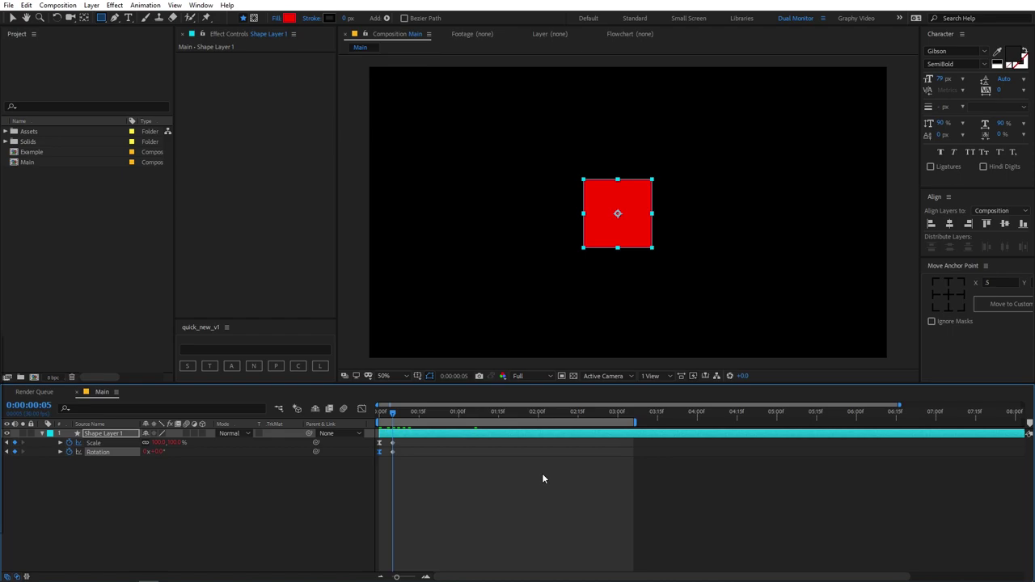
Remove the Rotation keyframes and expression at frame 5, and preview the square's scale animation alone.
{"action": "left_click", "coordinate": [104, 474]}
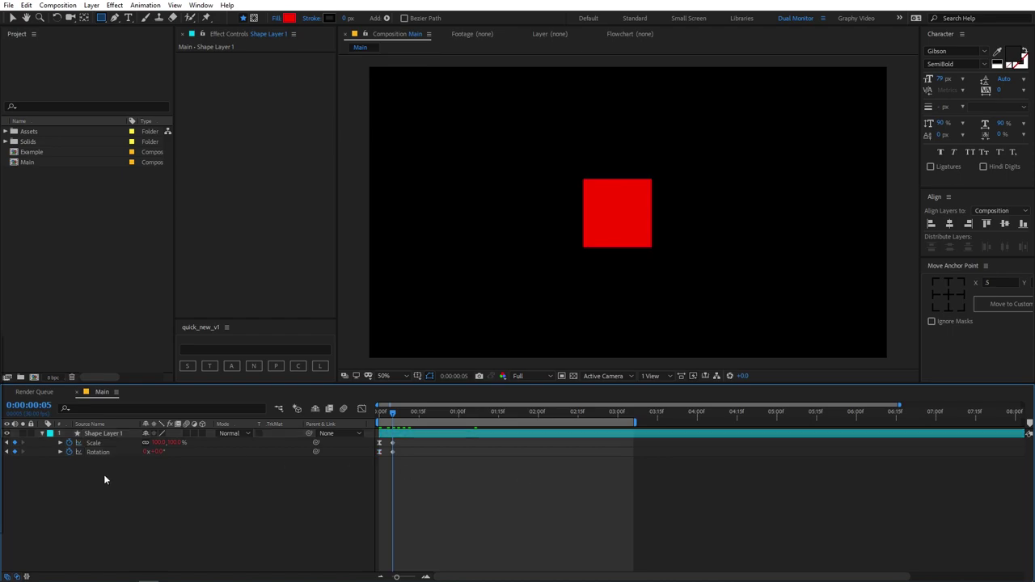
{"action": "left_click", "coordinate": [69, 452], "text": "alt"}
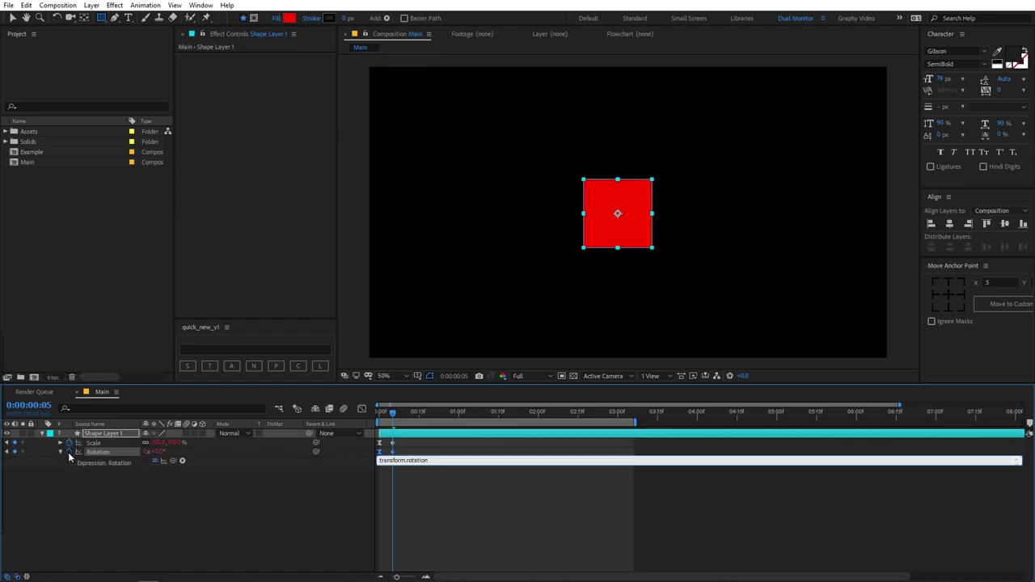
{"action": "left_click", "coordinate": [69, 451], "text": "alt"}
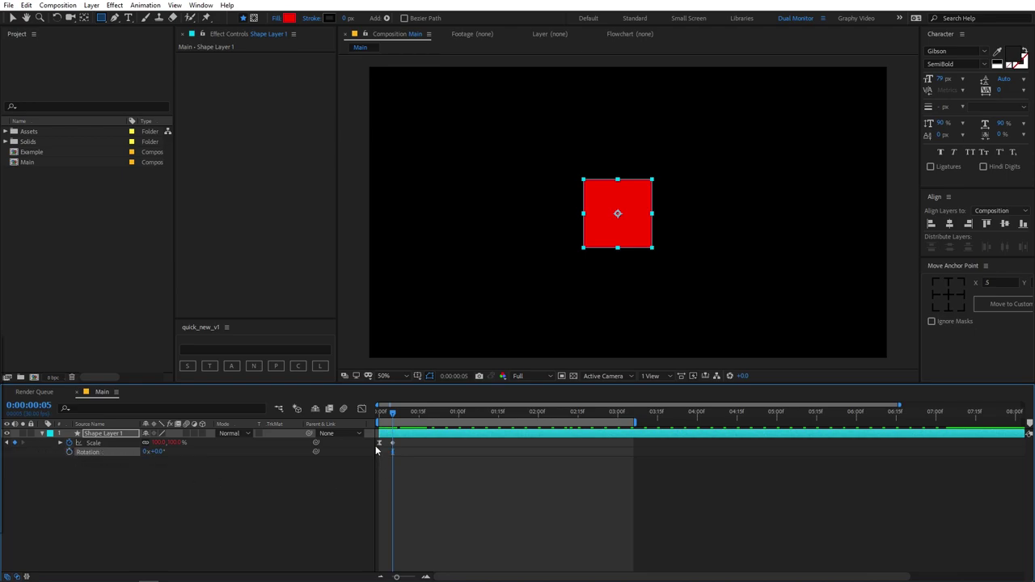
{"action": "left_click_drag", "start_coordinate": [393, 419], "coordinate": [378, 419]}
{"action": "key", "text": "space"}
{"action": "key", "text": "space"}
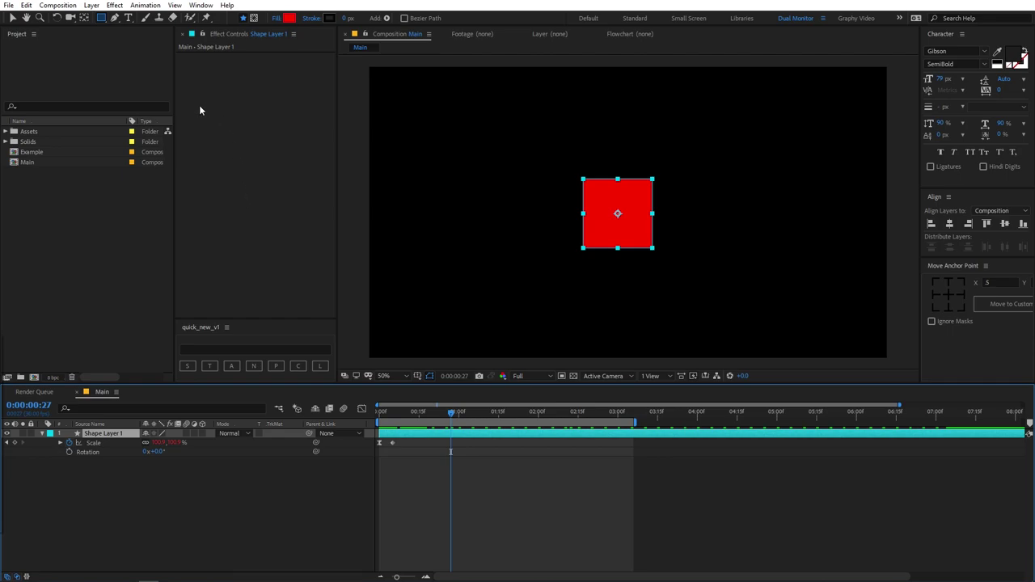
Enable snapping, place the anchor point on the square's lower-right corner, and preview the scaling from there.
{"action": "left_click", "coordinate": [84, 18]}
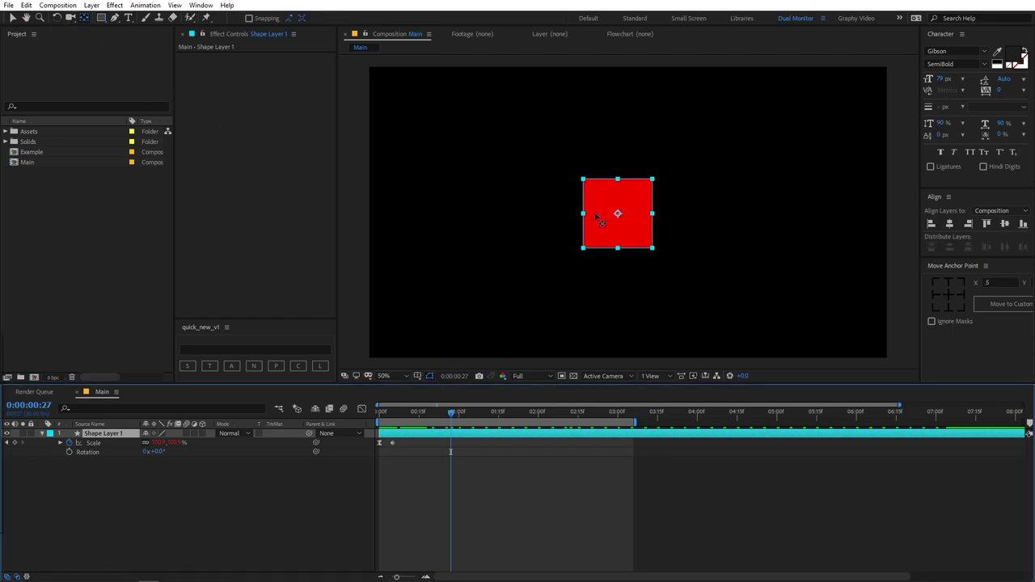
{"action": "left_click_drag", "start_coordinate": [617, 215], "coordinate": [653, 249]}
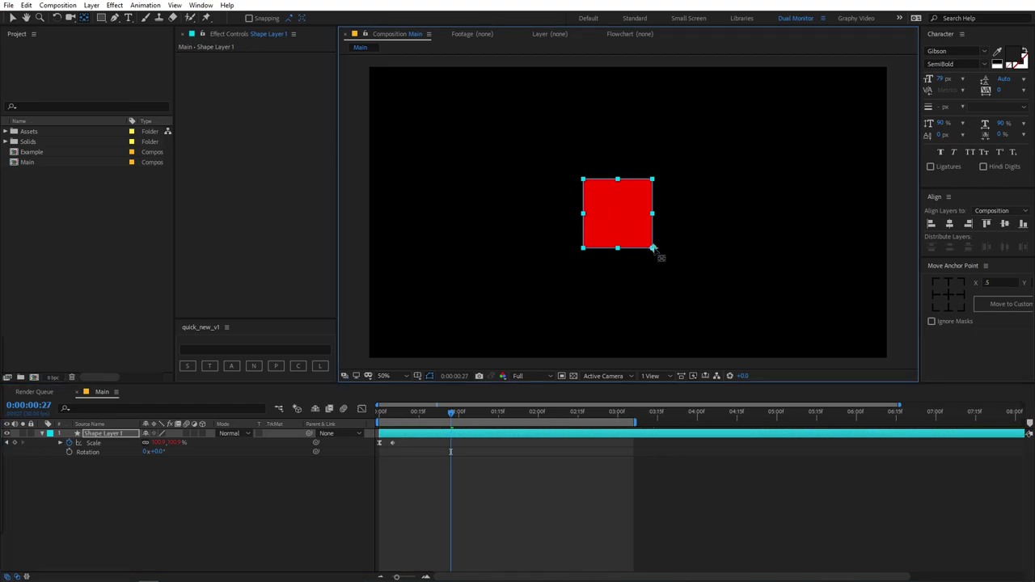
{"action": "left_click", "coordinate": [249, 18]}
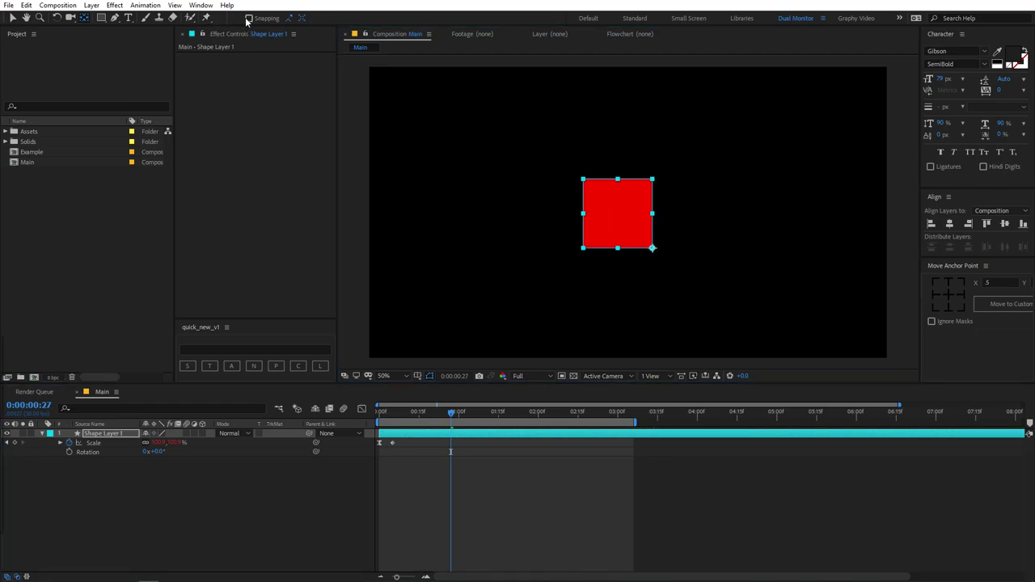
{"action": "left_click", "coordinate": [652, 248]}
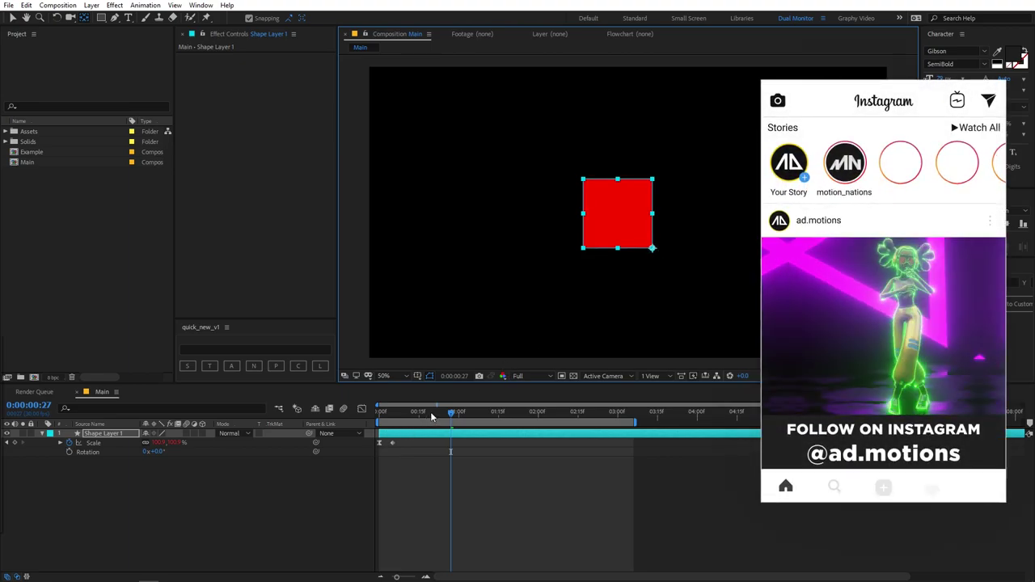
{"action": "key", "text": "space"}
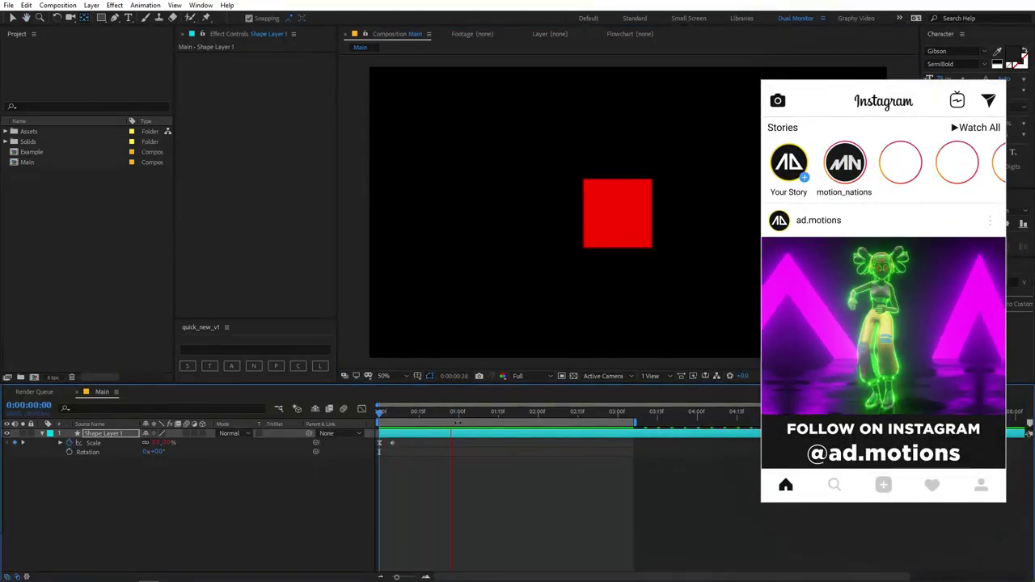
{"action": "key", "text": "space"}
Try the anchor point centred below the square at the composition's lower edge, and preview the scaling twice.
{"action": "left_click_drag", "start_coordinate": [653, 248], "coordinate": [617, 356]}
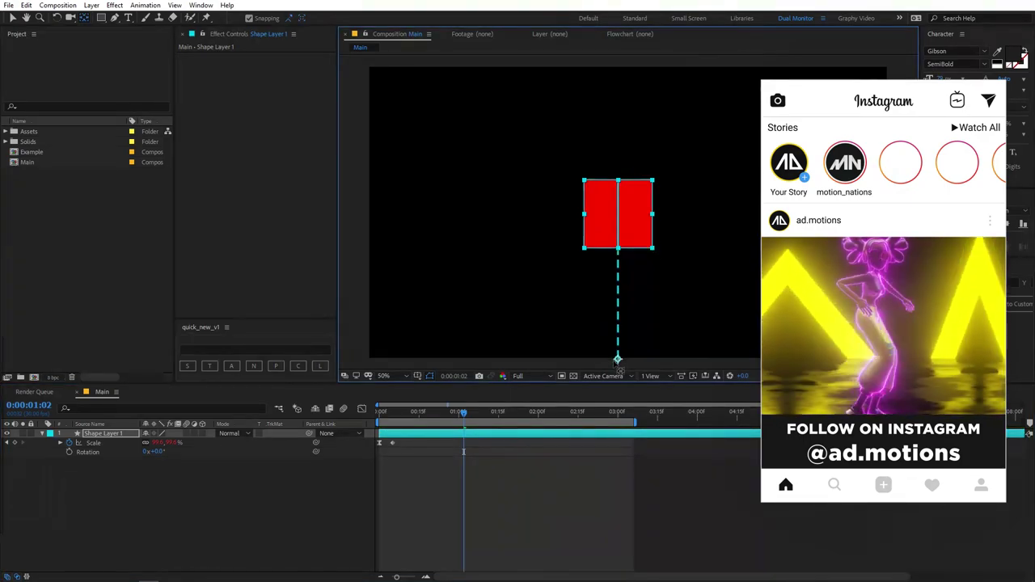
{"action": "key", "text": "Home"}
{"action": "key", "text": "space"}
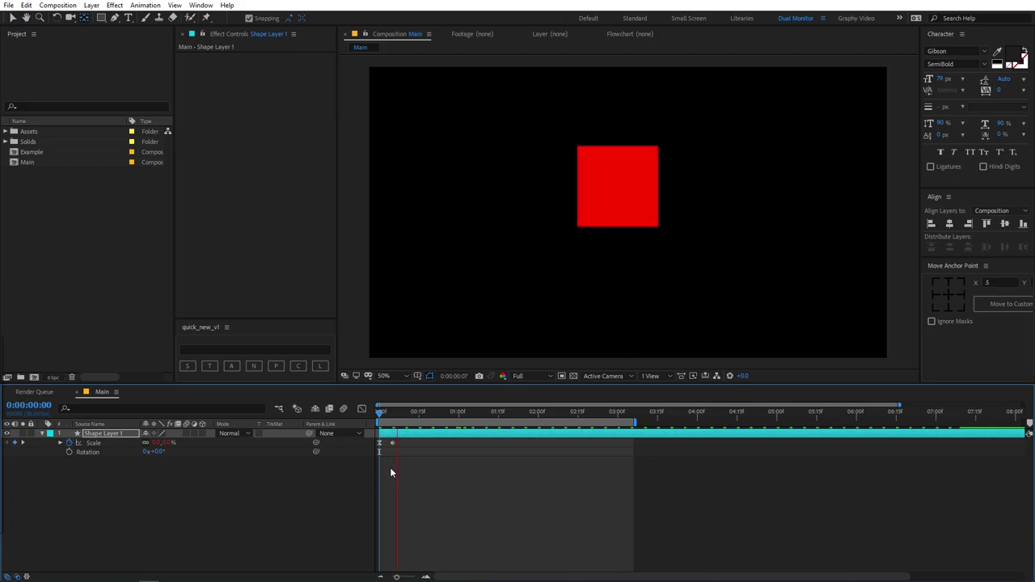
{"action": "key", "text": "space"}
{"action": "key", "text": "Home"}
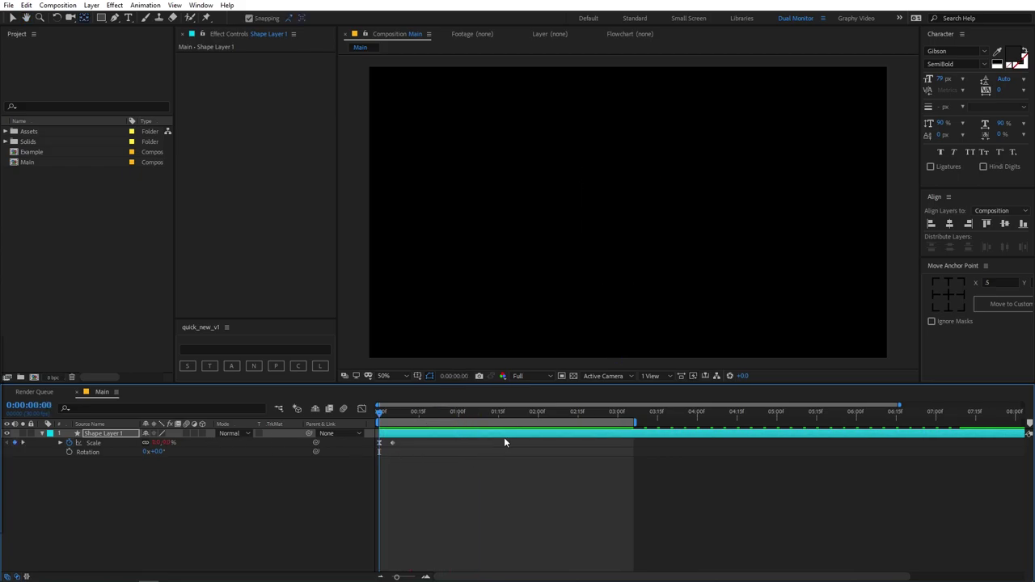
{"action": "key", "text": "space"}
{"action": "key", "text": "space"}
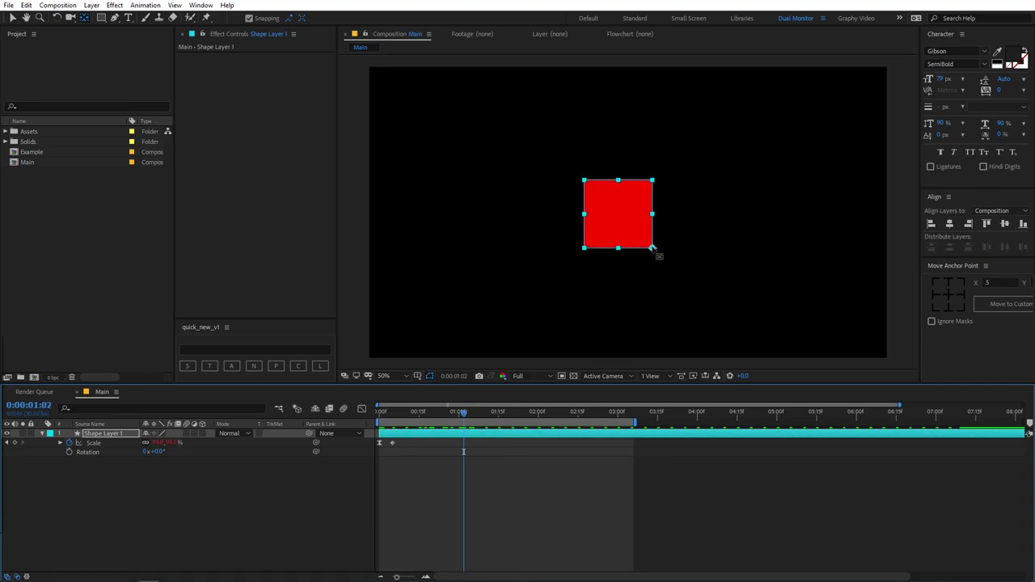
Move the square's anchor point to centred above it, near the composition's upper edge.
{"action": "left_click_drag", "start_coordinate": [652, 248], "coordinate": [618, 63]}
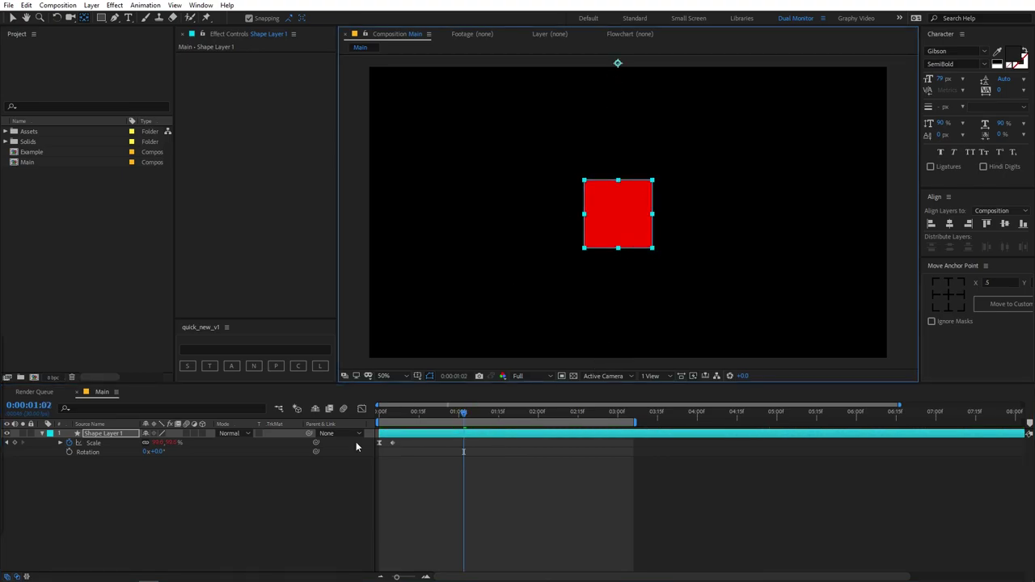
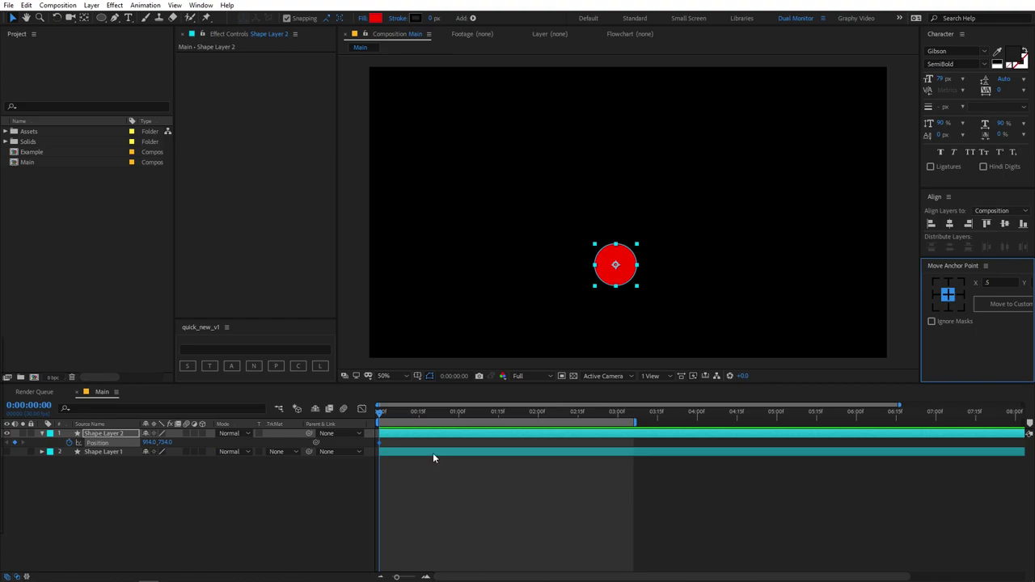
Keyframe the circle's Position near the composition's upper edge at frame 0 and near its lower edge at about frame 15, and preview.
{"action": "left_click_drag", "start_coordinate": [619, 270], "coordinate": [621, 136]}
{"action": "left_click_drag", "start_coordinate": [391, 420], "coordinate": [419, 420]}
{"action": "left_click_drag", "start_coordinate": [616, 144], "coordinate": [617, 298]}
{"action": "key", "text": "space"}
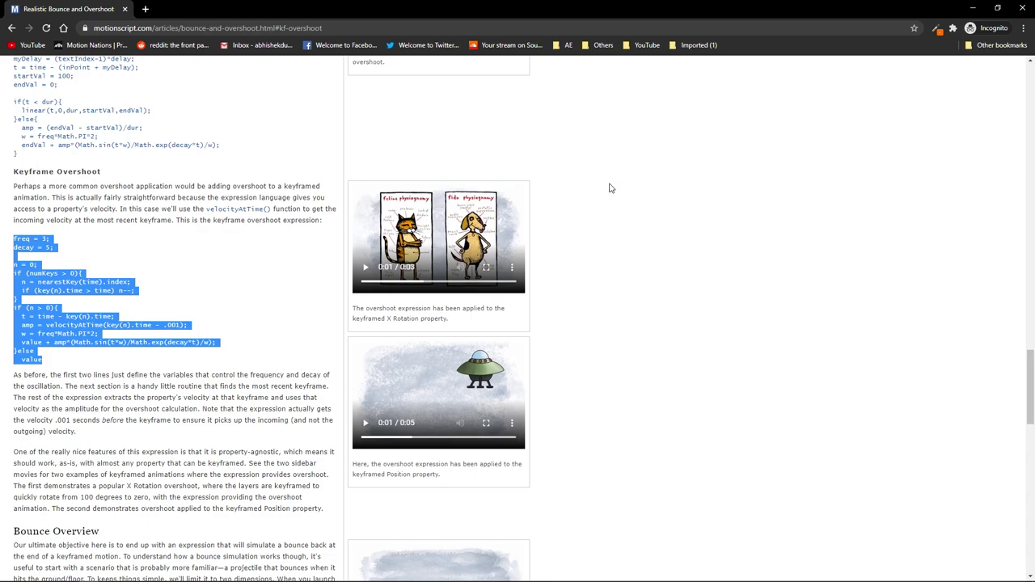
Copy the full Keyframe Bounce Back expression from the MotionScript bounce and overshoot article.
{"action": "scroll", "coordinate": [612, 188], "scroll_direction": "down", "scroll_amount": 4}
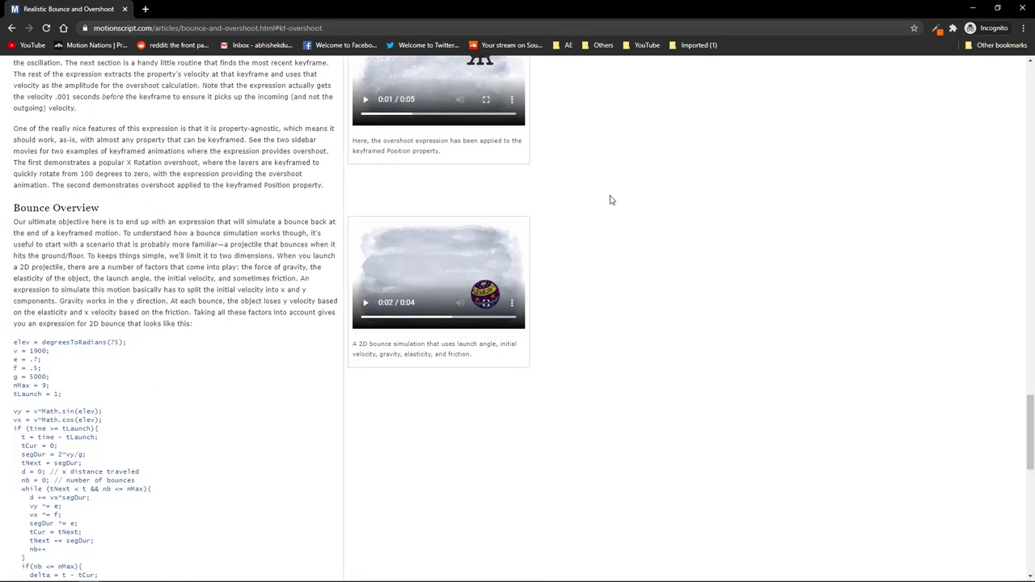
{"action": "scroll", "coordinate": [611, 200], "scroll_direction": "down", "scroll_amount": 10}
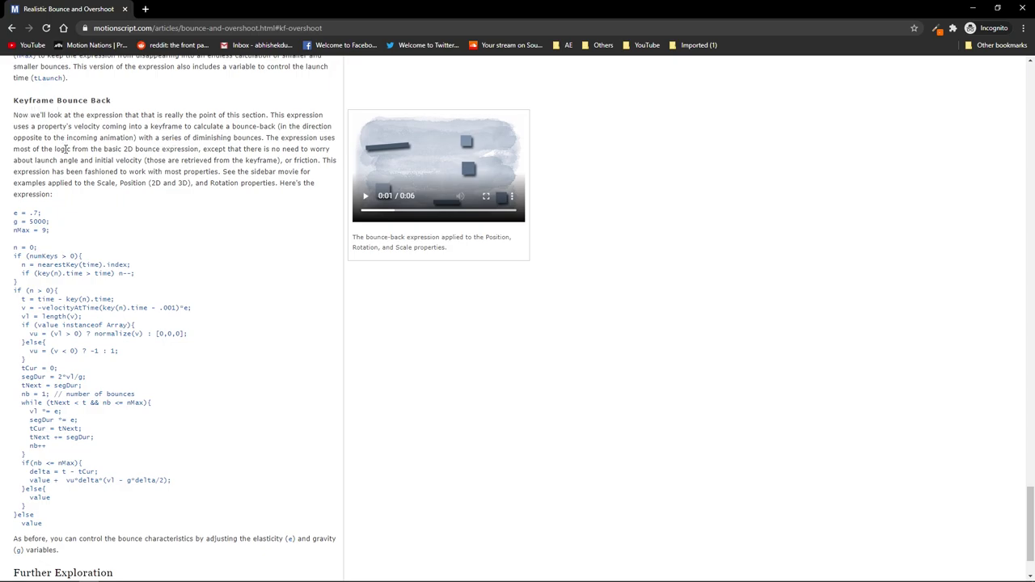
{"action": "left_click_drag", "start_coordinate": [15, 213], "coordinate": [80, 527]}
{"action": "right_click", "coordinate": [33, 310]}
{"action": "left_click", "coordinate": [50, 318]}
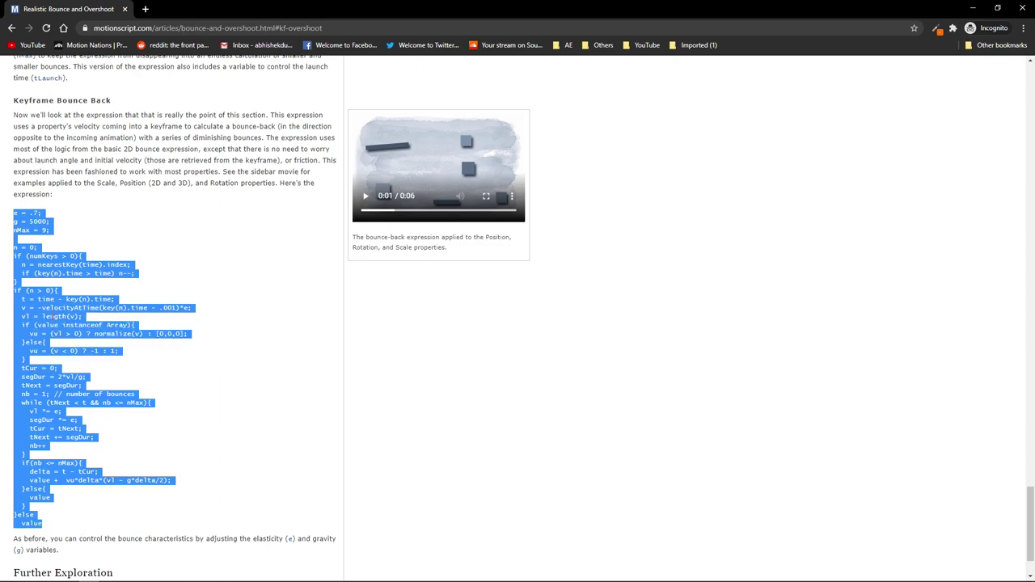
Switch back to After Effects and apply the copied bounce-back expression to the circle's Position property.
{"action": "left_click", "coordinate": [971, 7]}
{"action": "left_click", "coordinate": [433, 476]}
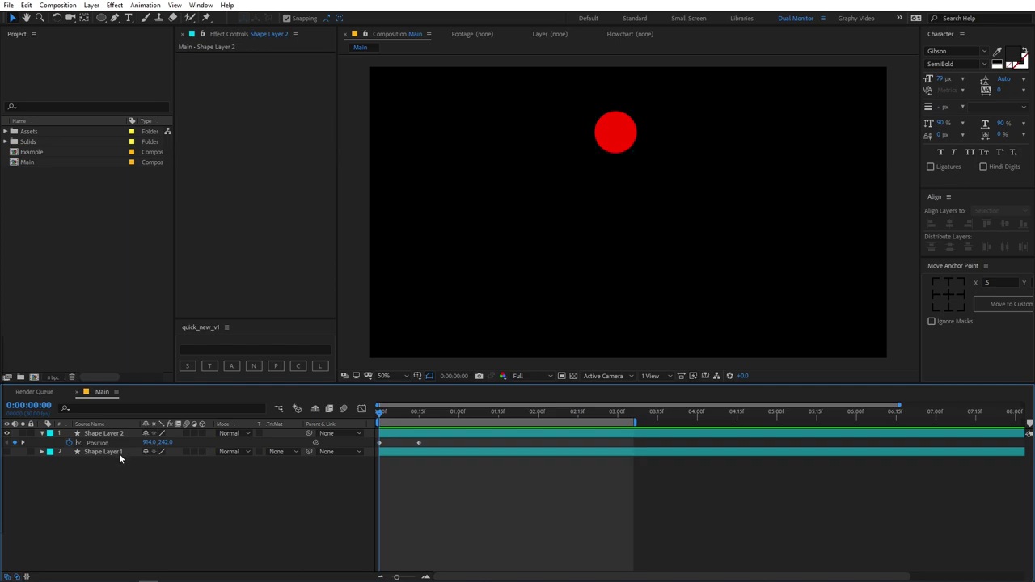
{"action": "left_click", "coordinate": [69, 444], "text": "alt"}
{"action": "key", "text": "ctrl+v"}
{"action": "left_click", "coordinate": [476, 485]}
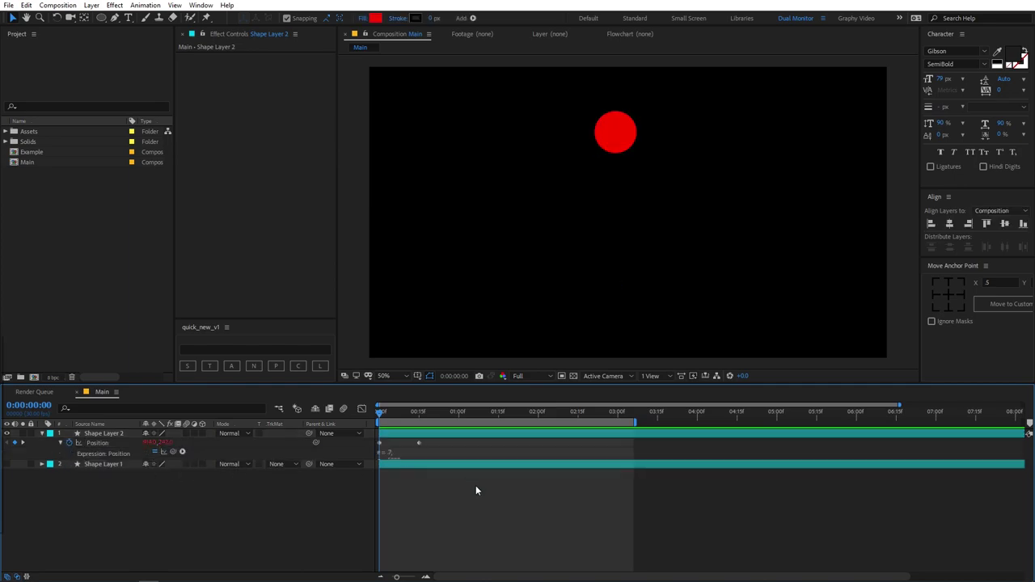
Preview the circle's bounce from the first frame twice.
{"action": "key", "text": "space"}
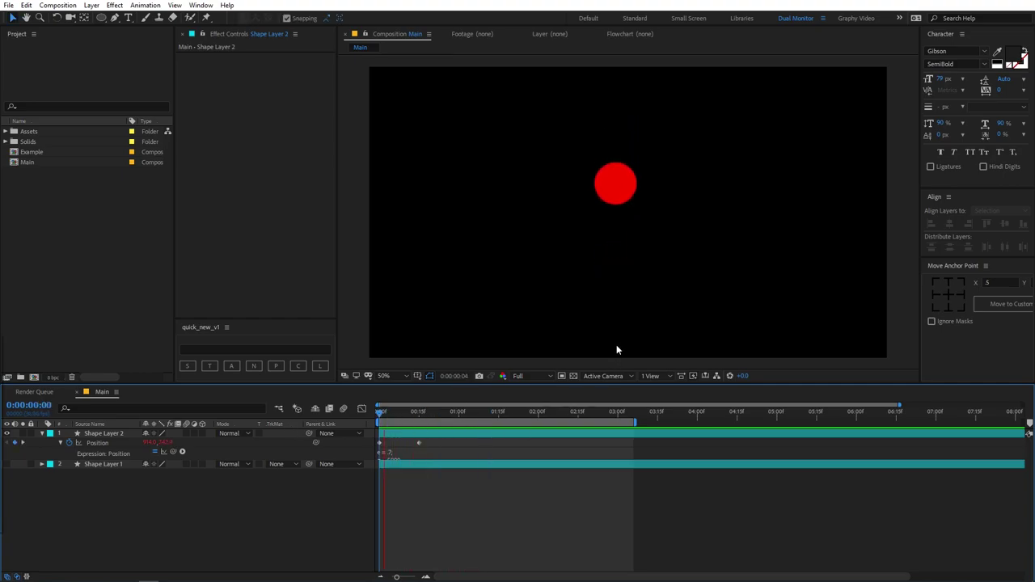
{"action": "key", "text": "space"}
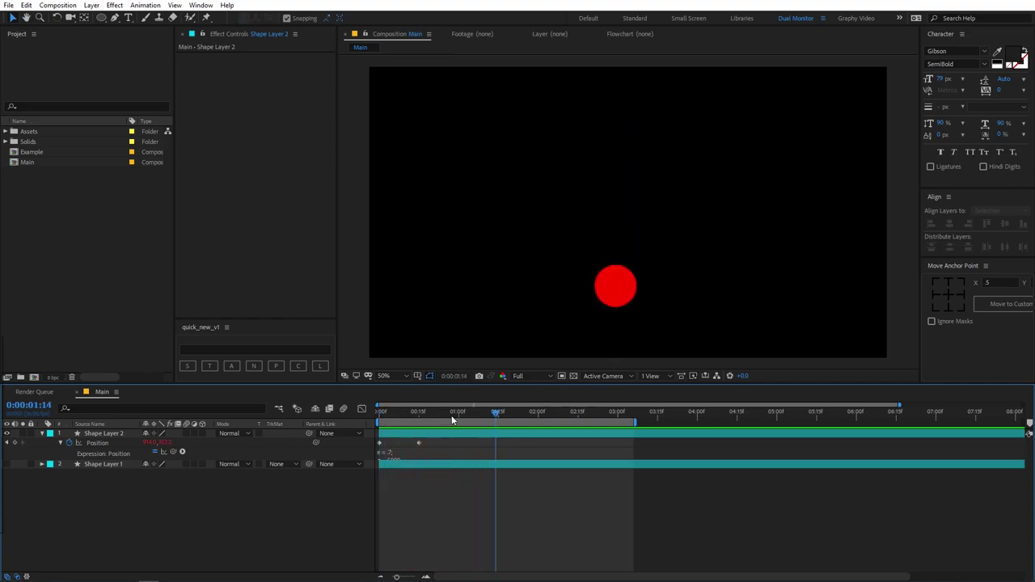
{"action": "key", "text": "Home"}
{"action": "key", "text": "space"}
{"action": "key", "text": "space"}
Try the circle's second Position keyframe at frame 5, and preview the faster bounce.
{"action": "left_click_drag", "start_coordinate": [418, 442], "coordinate": [393, 443]}
{"action": "key", "text": "Home"}
{"action": "key", "text": "space"}
{"action": "key", "text": "space"}
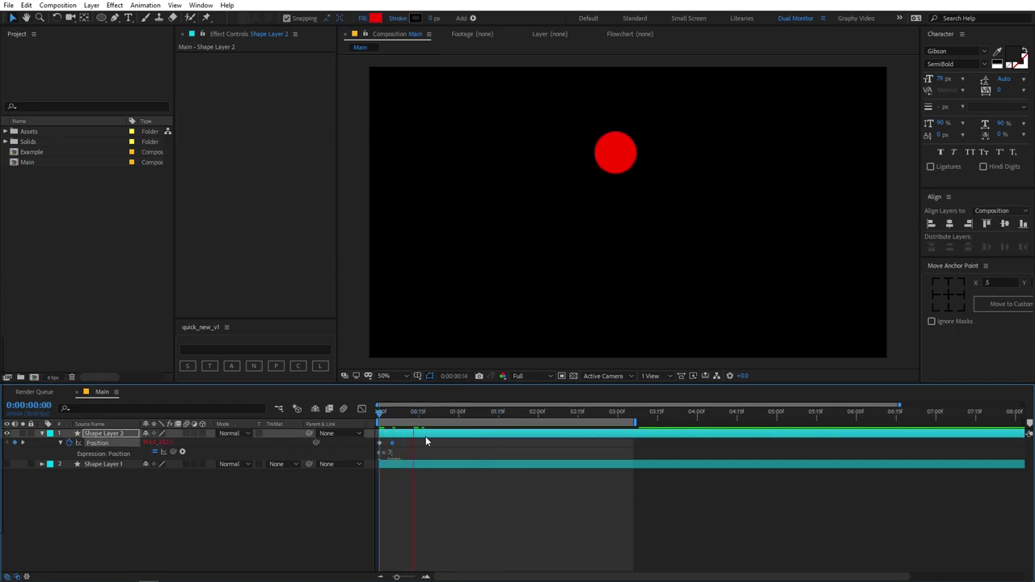
{"action": "key", "text": "space"}
Ease out of the circle's first Position keyframe, shape its outgoing handle in the speed graph to about halfway, and preview the bounce.
{"action": "left_click", "coordinate": [379, 443]}
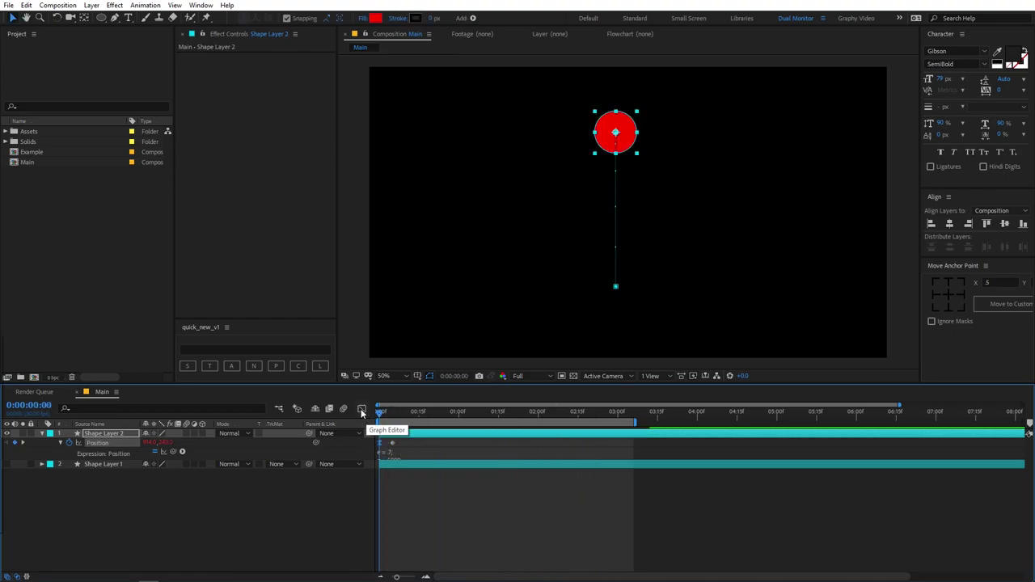
{"action": "left_click", "coordinate": [361, 409]}
{"action": "left_click_drag", "start_coordinate": [383, 548], "coordinate": [396, 547]}
{"action": "left_click", "coordinate": [671, 567]}
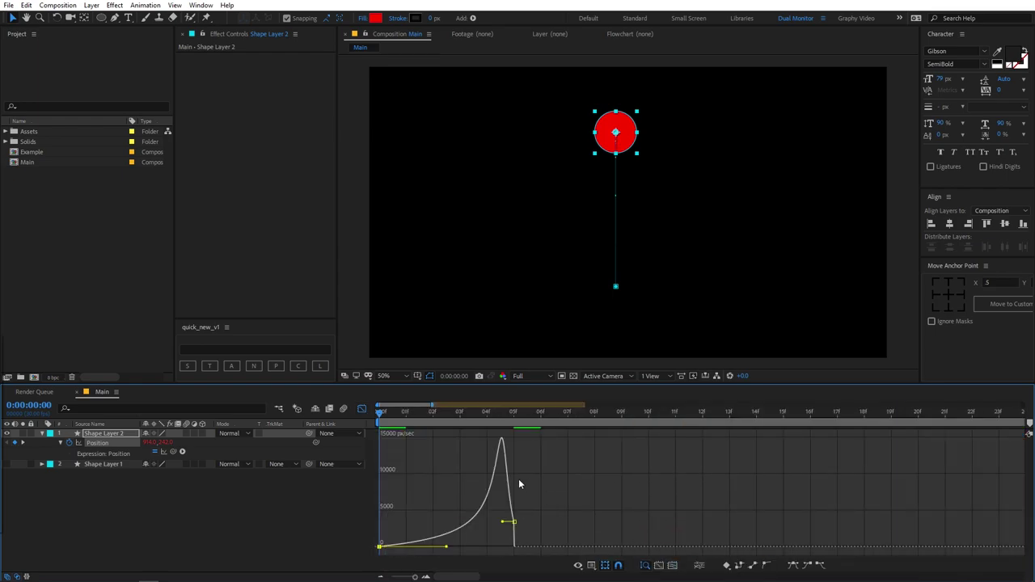
{"action": "left_click", "coordinate": [363, 409]}
{"action": "key", "text": "space"}
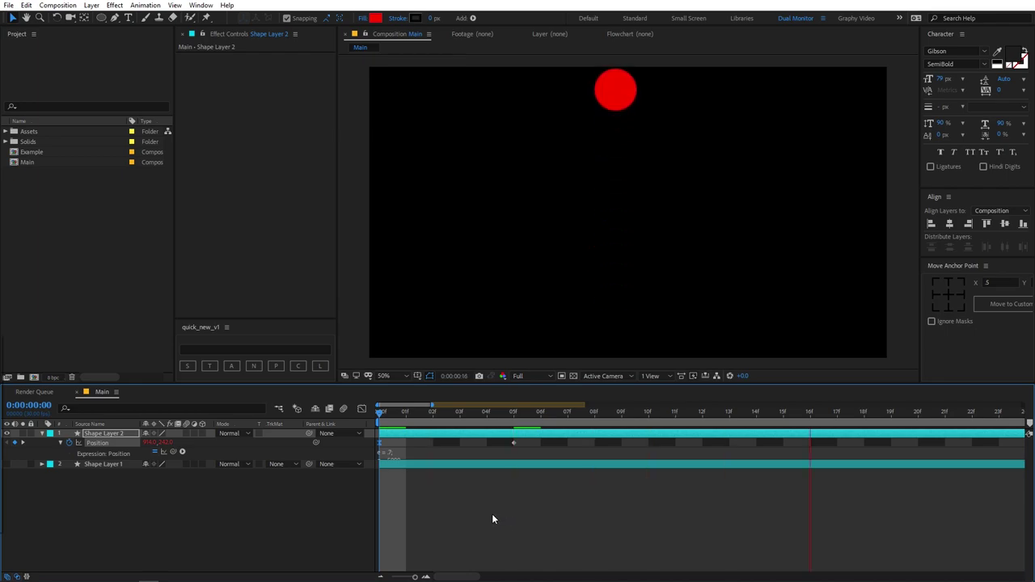
{"action": "left_click_drag", "start_coordinate": [414, 577], "coordinate": [398, 577]}
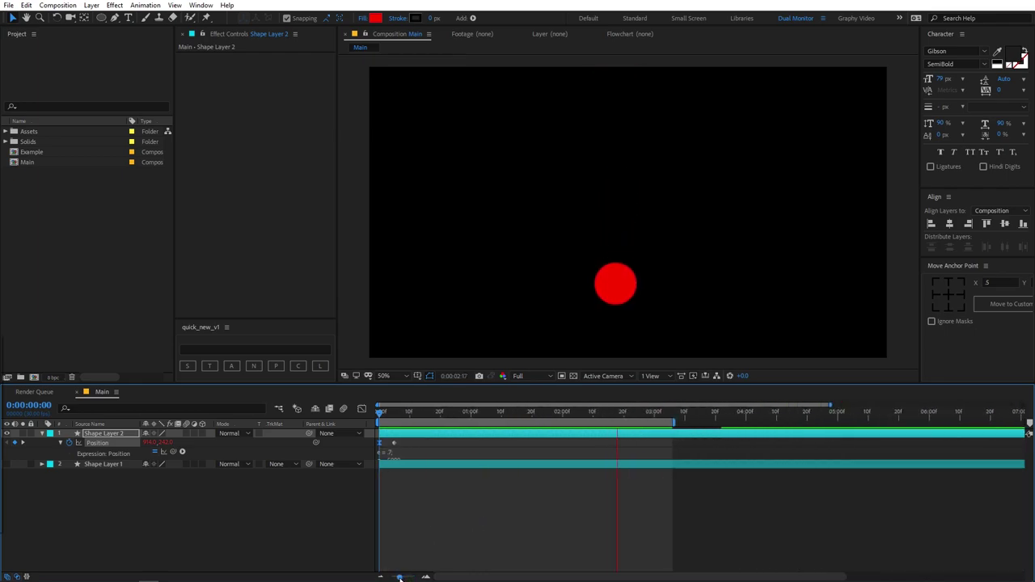
{"action": "key", "text": "space"}
Try elasticity e = 1 in the circle's Position expression, and preview the bounce from the start.
{"action": "left_click", "coordinate": [401, 449]}
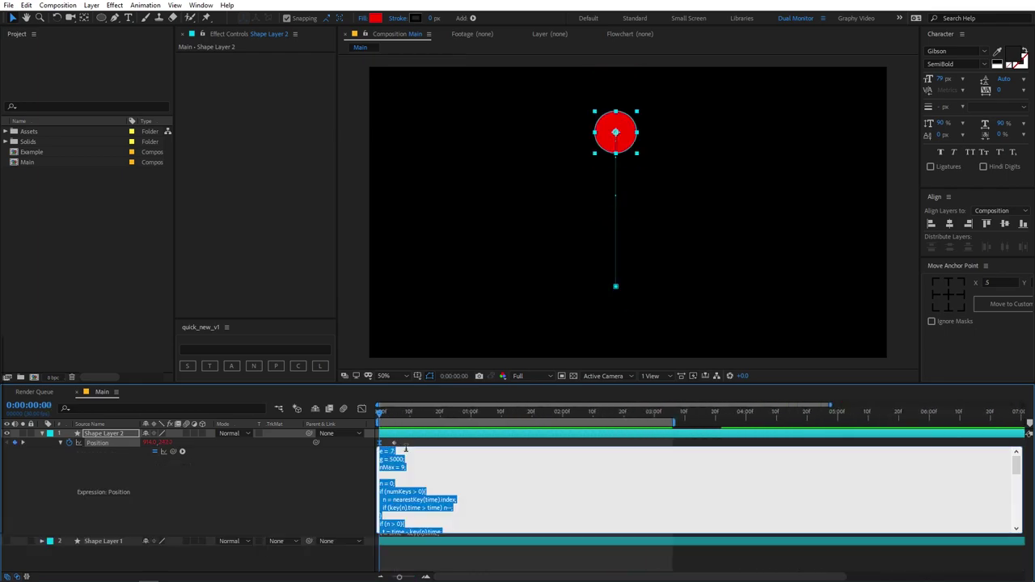
{"action": "left_click", "coordinate": [410, 467]}
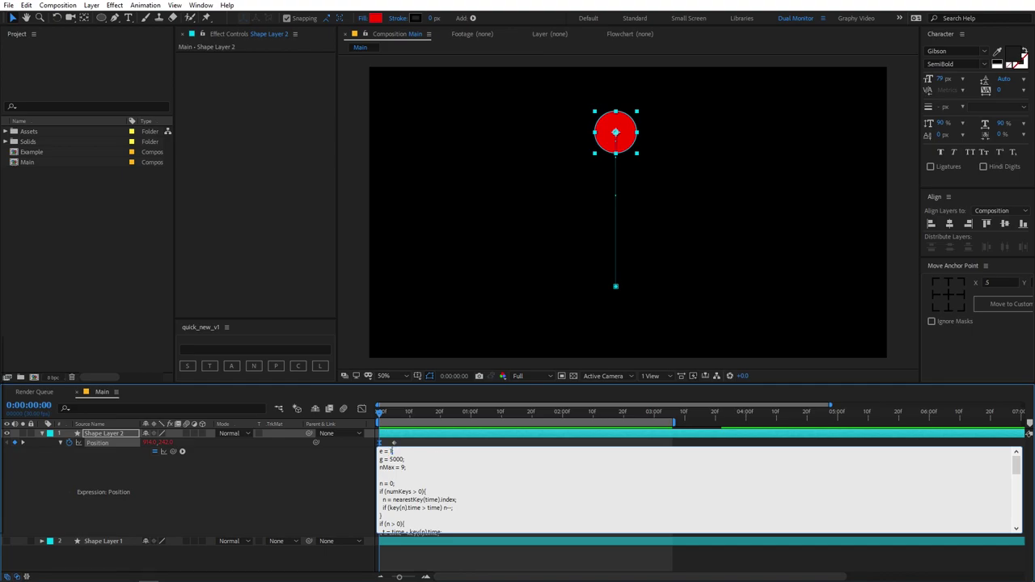
{"action": "left_click", "coordinate": [371, 461]}
{"action": "left_click_drag", "start_coordinate": [390, 415], "coordinate": [378, 416]}
{"action": "key", "text": "space"}
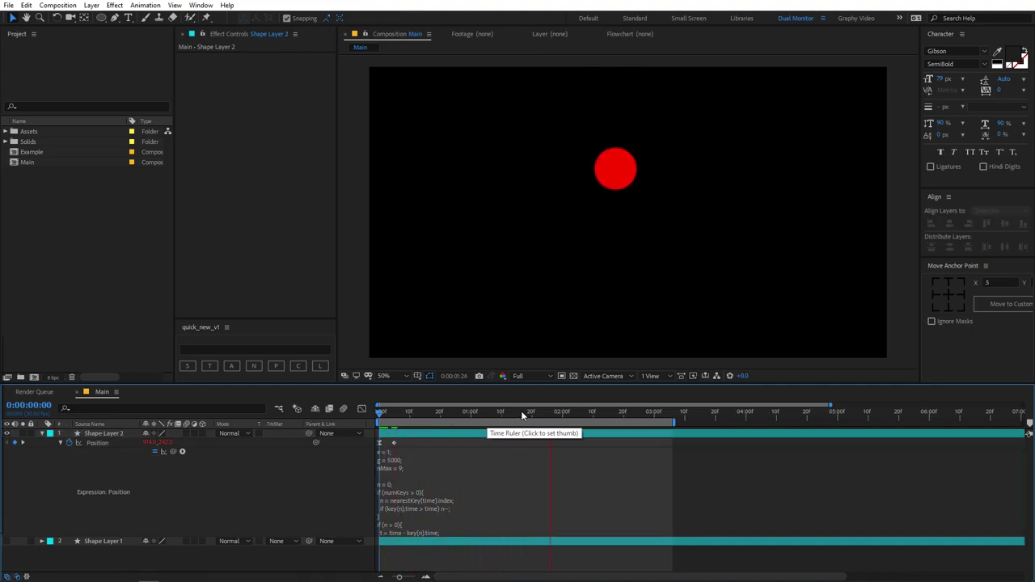
{"action": "left_click_drag", "start_coordinate": [431, 413], "coordinate": [377, 415]}
Restore e to .7 in the Position expression, try gravity g = 10000, and preview the bounce twice.
{"action": "left_click", "coordinate": [420, 434]}
{"action": "left_click", "coordinate": [391, 460]}
{"action": "left_click", "coordinate": [393, 459]}
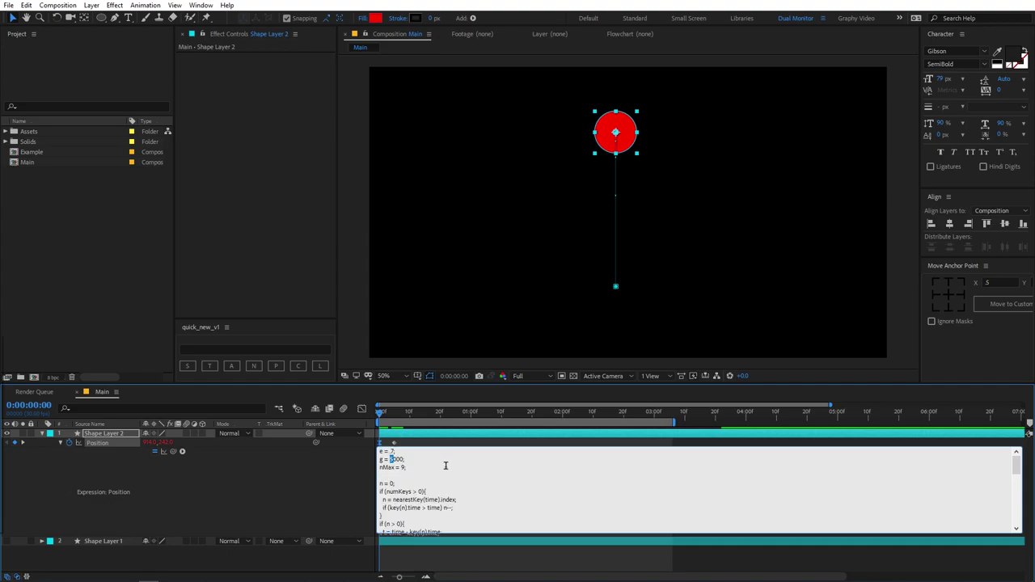
{"action": "type", "text": "10"}
{"action": "left_click", "coordinate": [328, 484]}
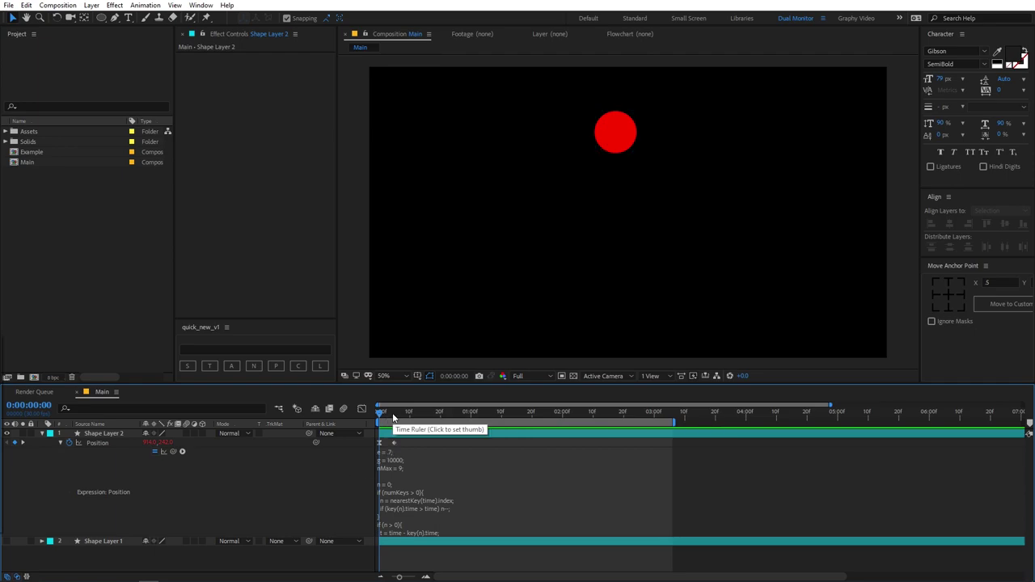
{"action": "key", "text": "space"}
{"action": "left_click", "coordinate": [603, 296]}
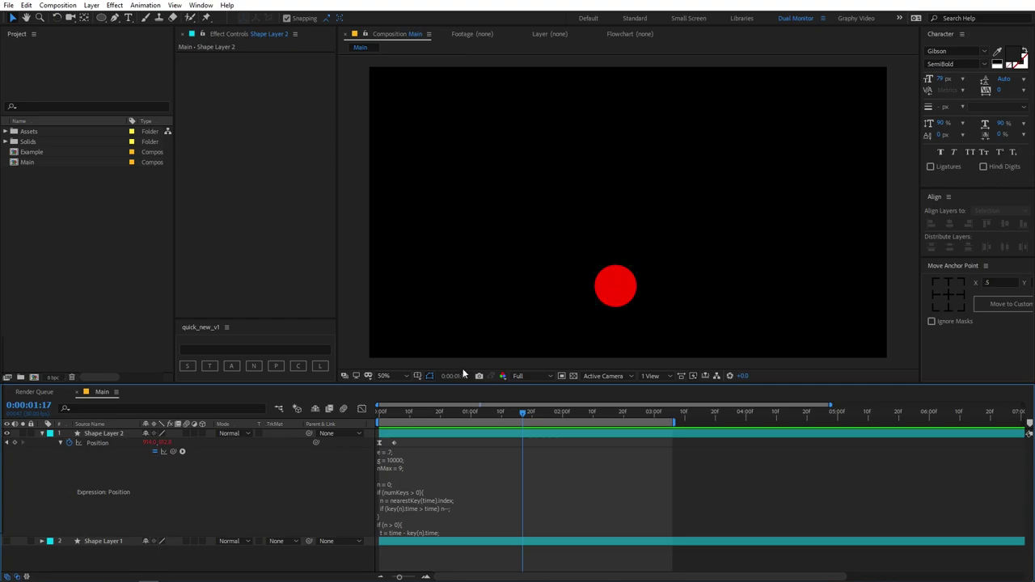
{"action": "key", "text": "Home"}
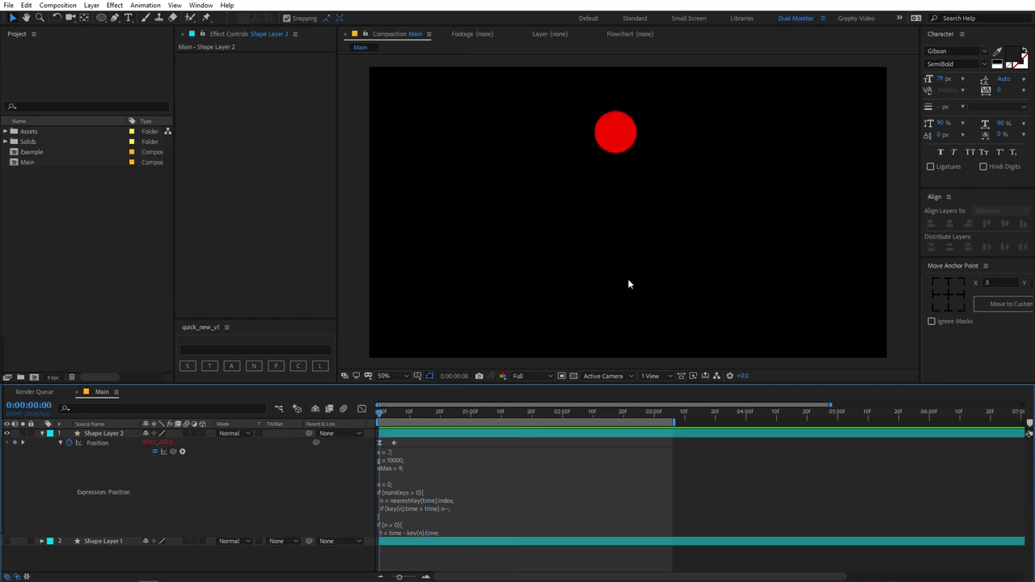
{"action": "key", "text": "space"}
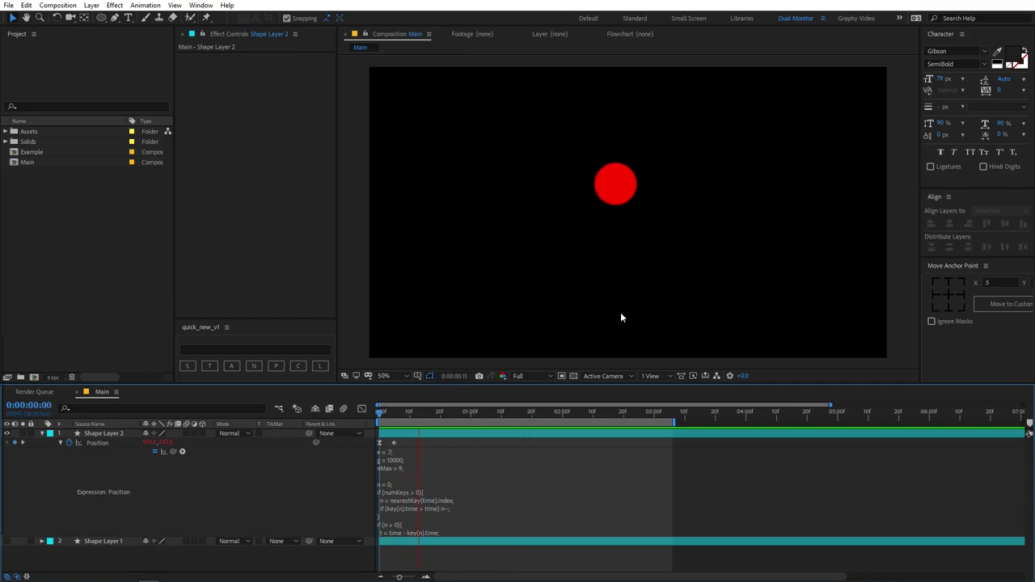
{"action": "key", "text": "space"}
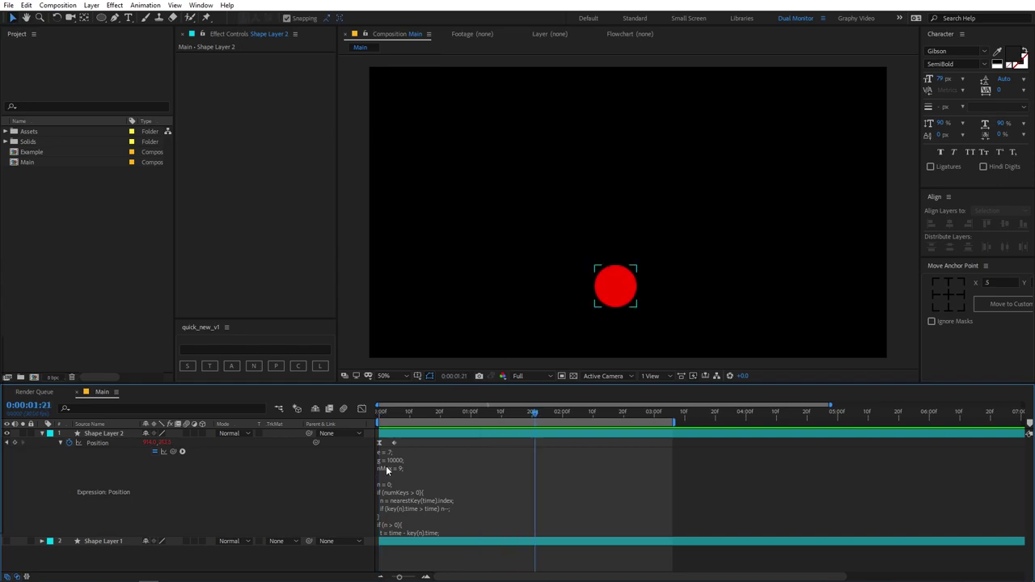
Set the gravity variable g back to 5000 in the circle's Position expression.
{"action": "left_click", "coordinate": [396, 459]}
{"action": "left_click", "coordinate": [406, 458]}
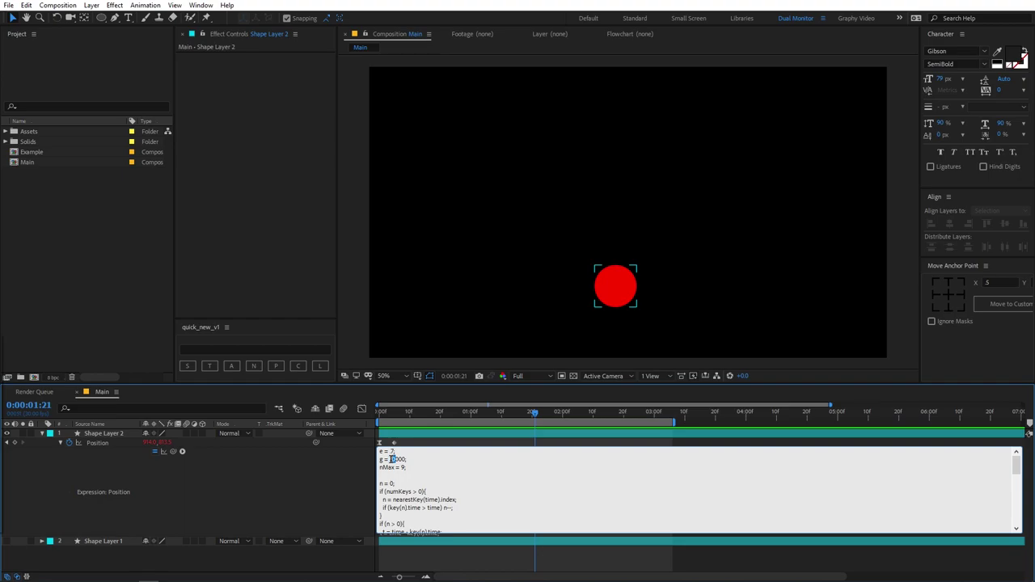
{"action": "type", "text": "5"}
{"action": "left_click", "coordinate": [298, 502]}
Try nMax = 1 in the circle's Position expression, and preview the bounce from the start.
{"action": "left_click", "coordinate": [417, 473]}
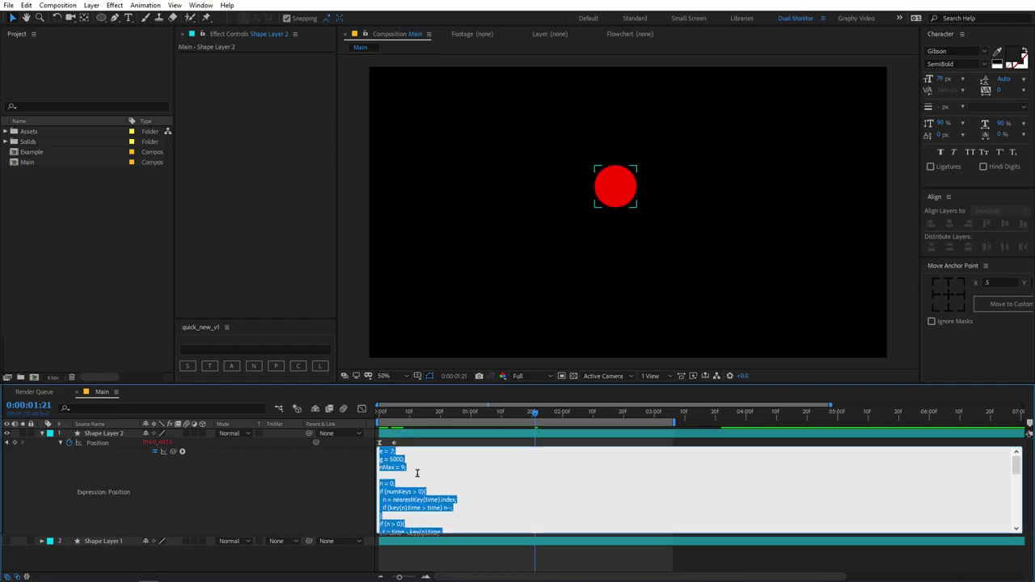
{"action": "left_click", "coordinate": [405, 467]}
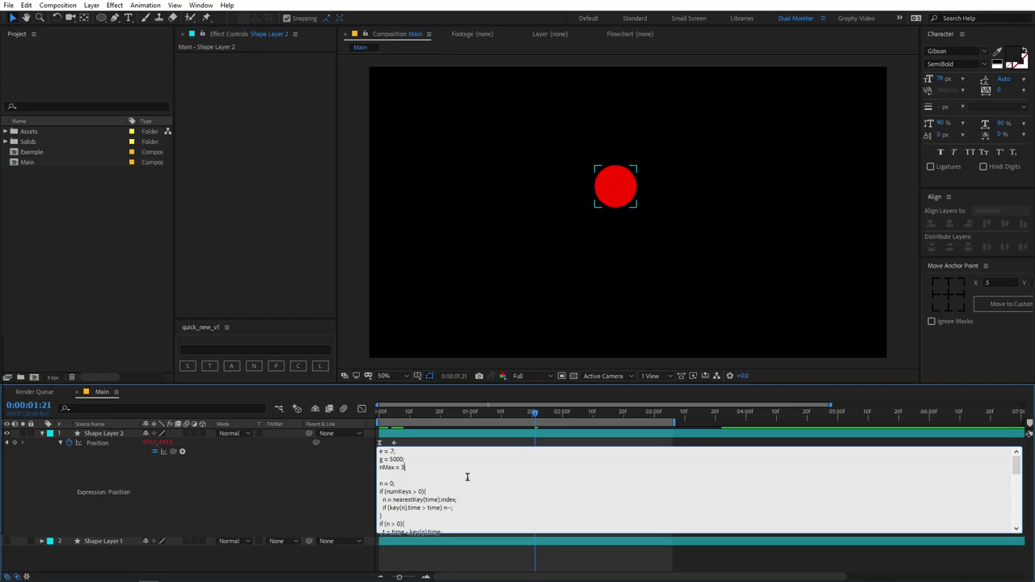
{"action": "left_click", "coordinate": [488, 379]}
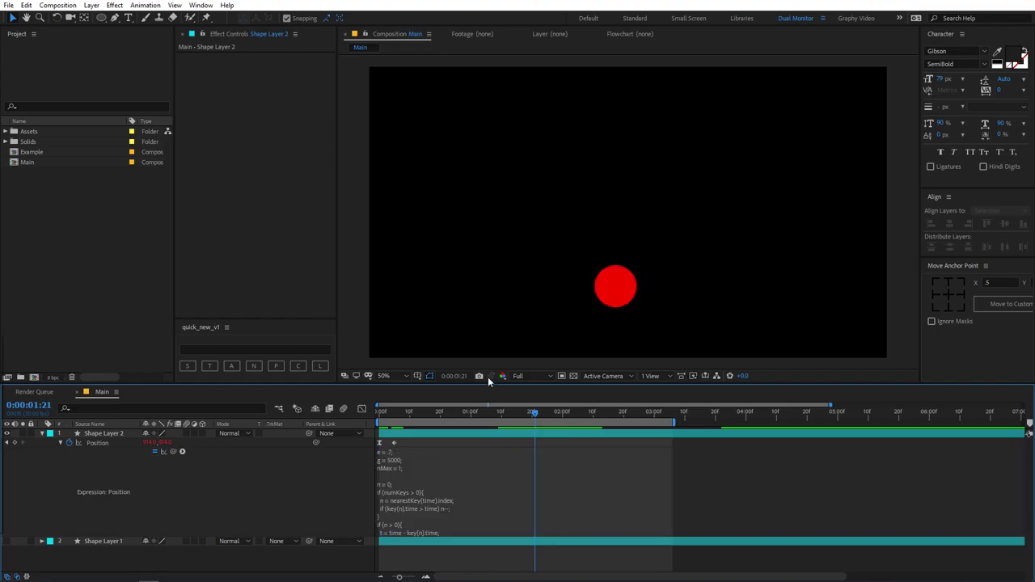
{"action": "left_click_drag", "start_coordinate": [450, 414], "coordinate": [377, 413]}
{"action": "key", "text": "space"}
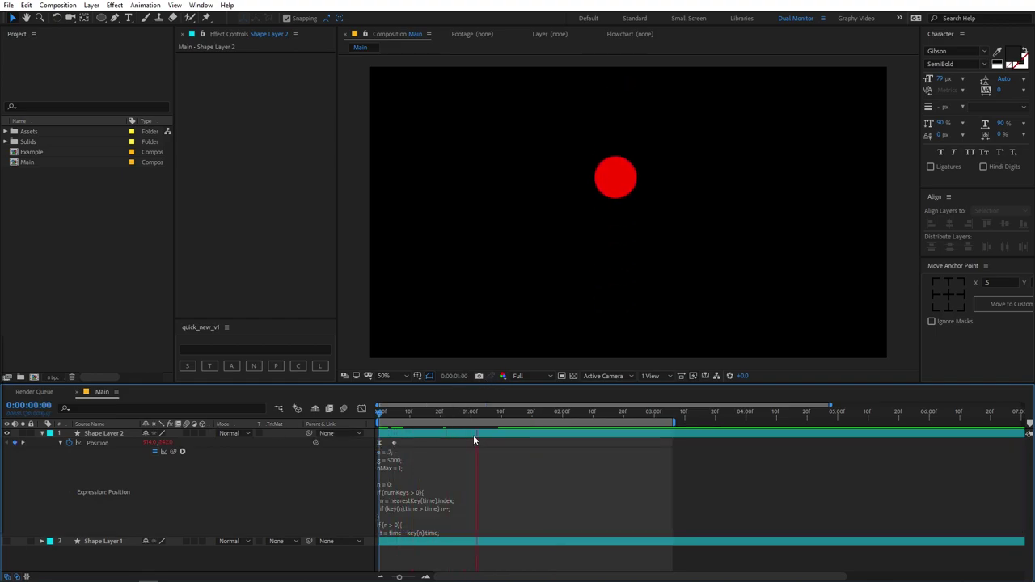
{"action": "key", "text": "space"}
Set nMax back to 9 in the circle's Position expression, and preview the bounce.
{"action": "left_click", "coordinate": [403, 467]}
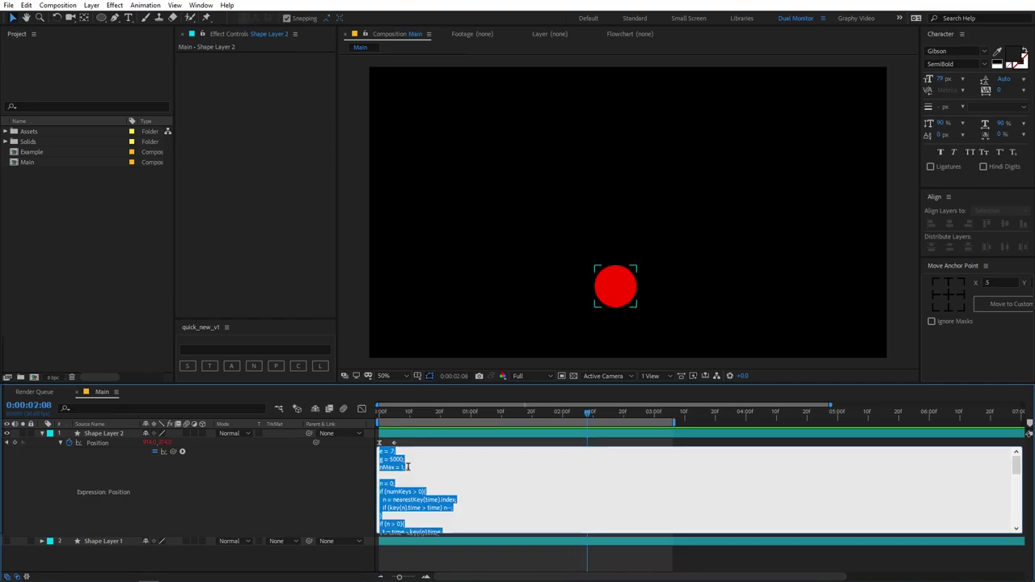
{"action": "left_click_drag", "start_coordinate": [402, 468], "coordinate": [395, 469]}
{"action": "type", "text": "9"}
{"action": "left_click", "coordinate": [316, 495]}
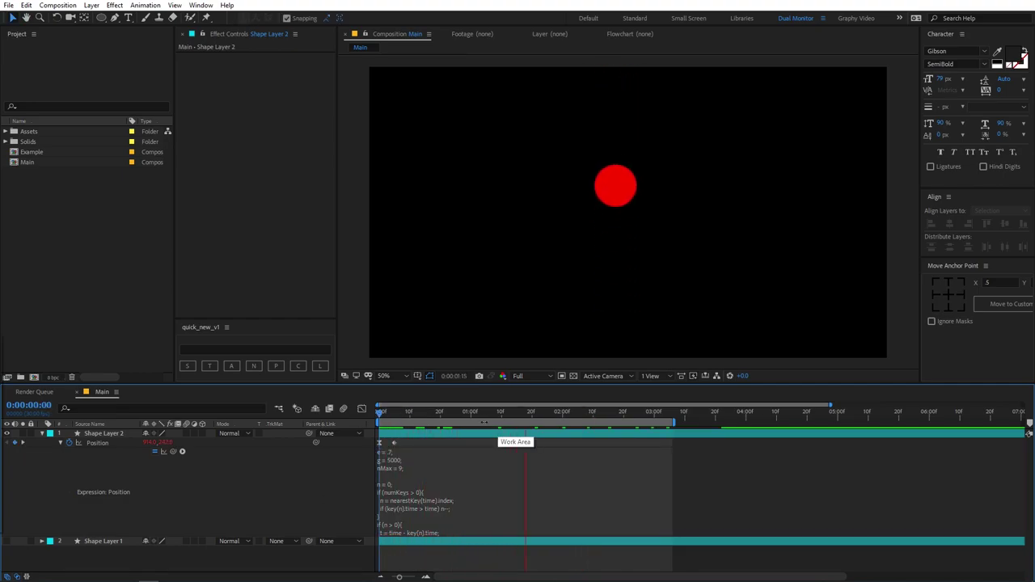
{"action": "key", "text": "space"}
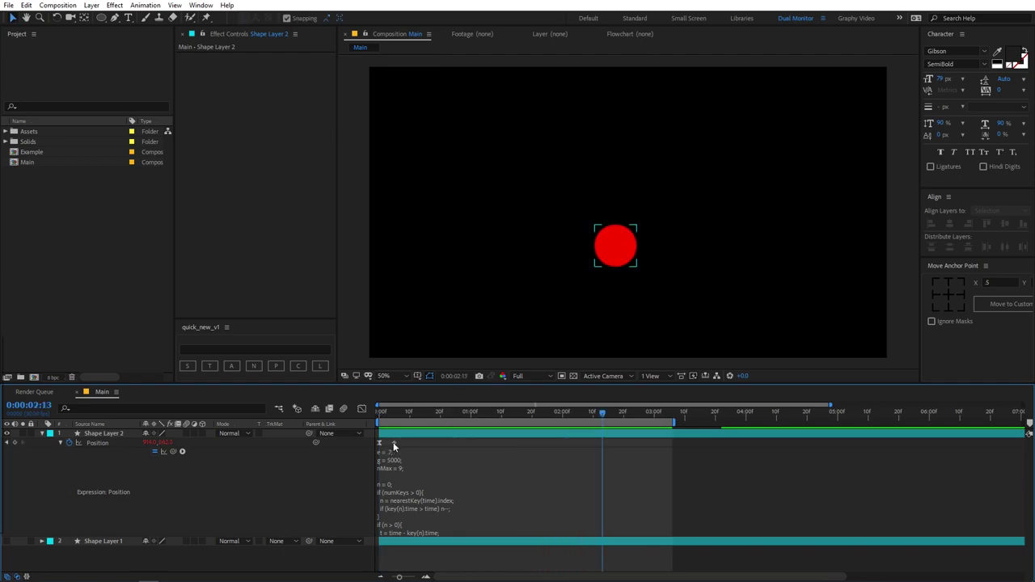
Move the circle's second Position keyframe to frame 8.
{"action": "left_click", "coordinate": [394, 444]}
{"action": "left_click", "coordinate": [403, 412]}
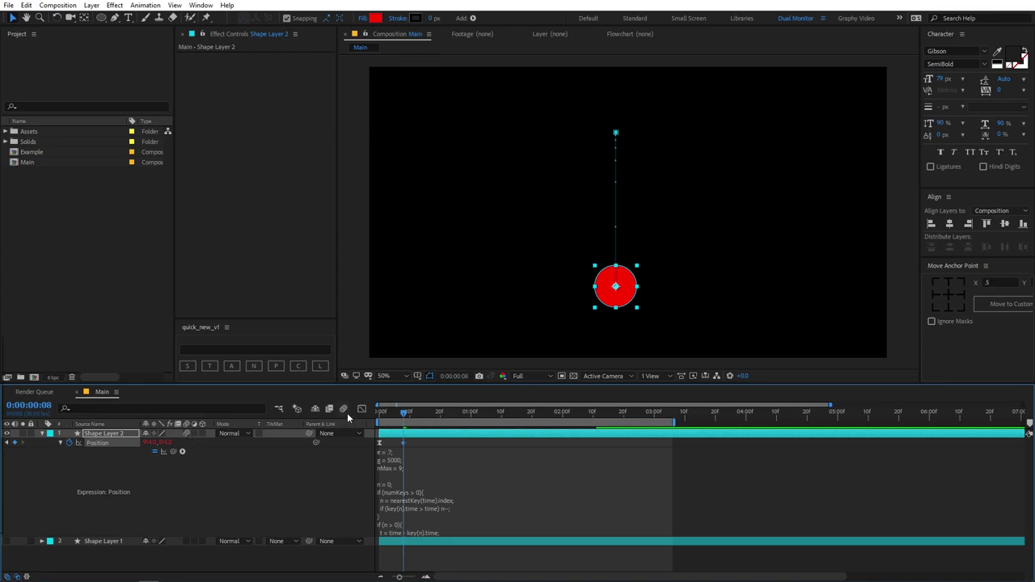
Enable motion blur for the circle layer and the composition, and preview the bounce.
{"action": "key", "text": "space"}
{"action": "left_click", "coordinate": [344, 409]}
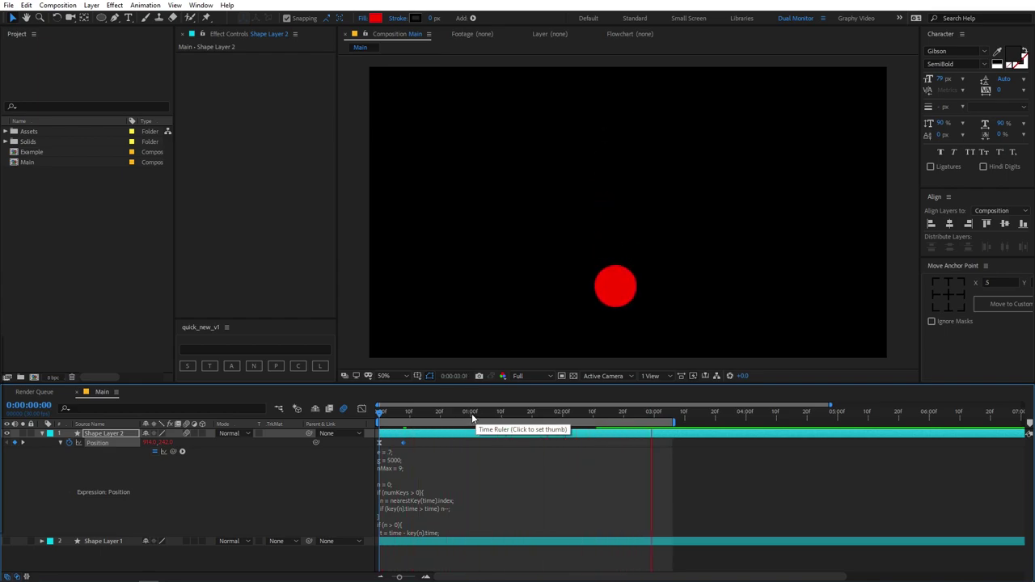
{"action": "key", "text": "space"}
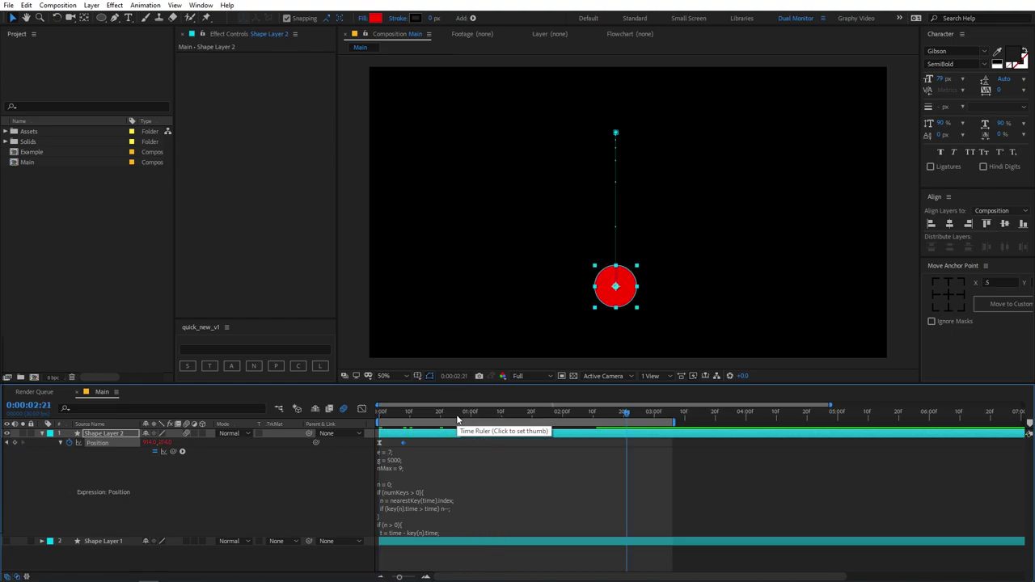
Collapse the circle layer's properties, and open the Example composition with its MOTION NATIONS text layer selected.
{"action": "left_click", "coordinate": [42, 433]}
{"action": "double_click", "coordinate": [39, 153]}
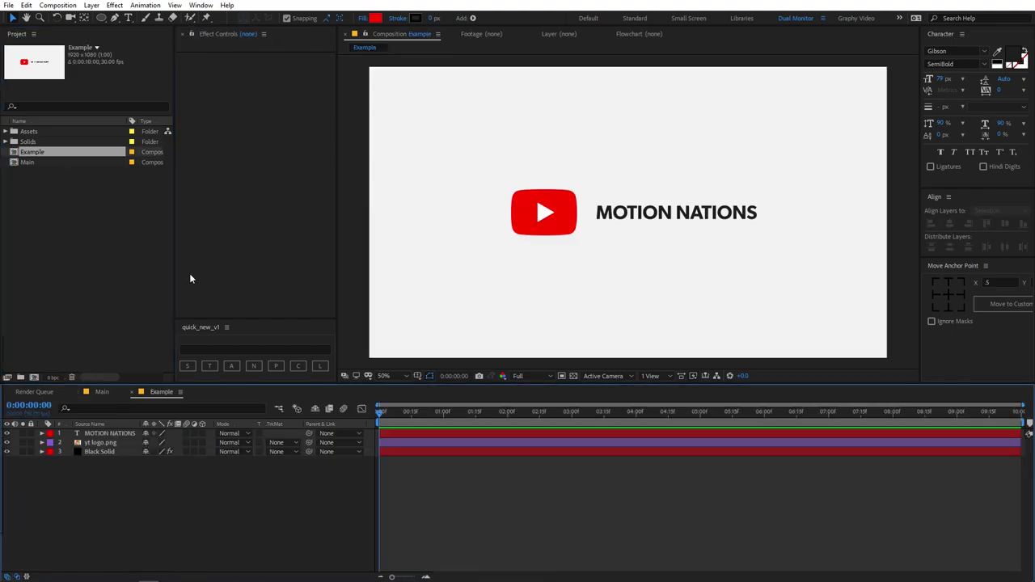
{"action": "left_click", "coordinate": [113, 444]}
{"action": "left_click", "coordinate": [670, 221]}
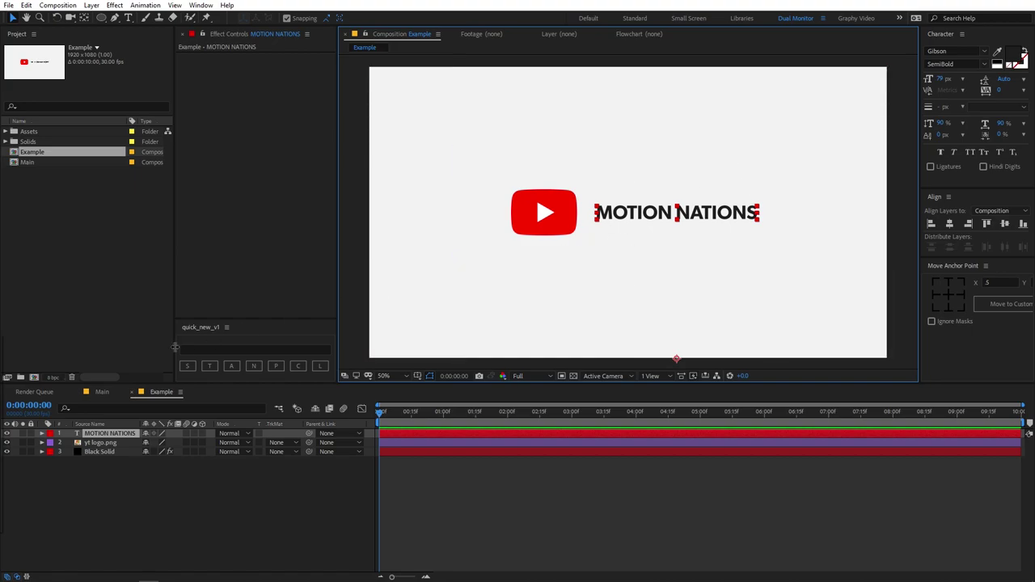
Turn on the square layer's visibility in the Main composition, and copy its Scale keyframes together with the expression.
{"action": "left_click", "coordinate": [101, 392]}
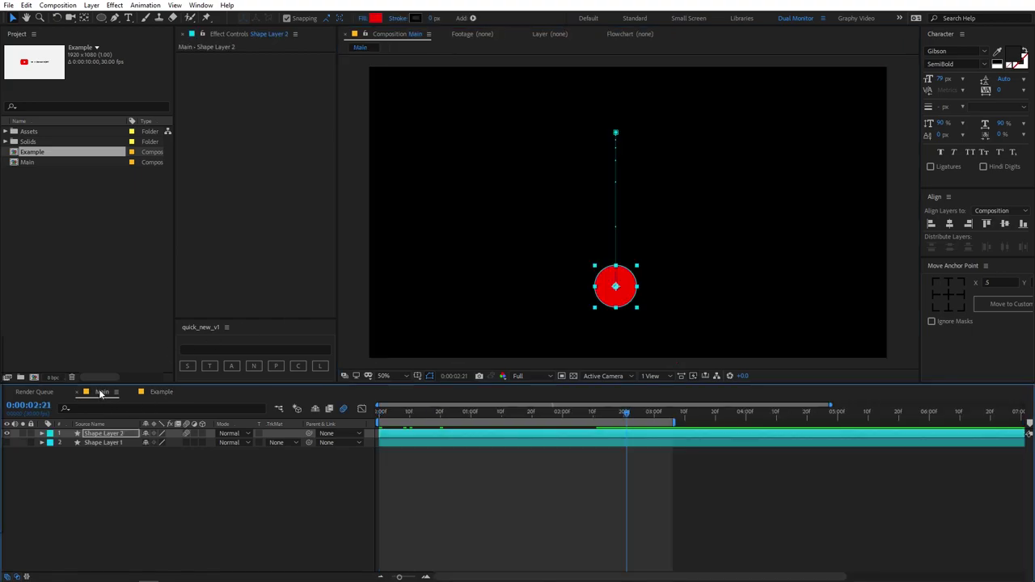
{"action": "left_click", "coordinate": [101, 443]}
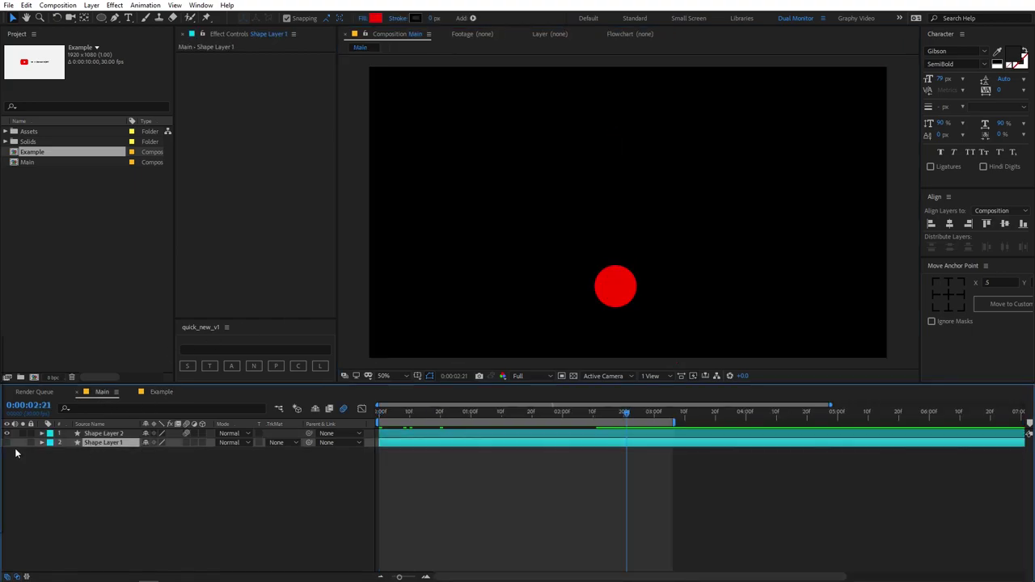
{"action": "left_click", "coordinate": [8, 442]}
{"action": "key", "text": "s"}
{"action": "left_click_drag", "start_coordinate": [419, 470], "coordinate": [358, 446]}
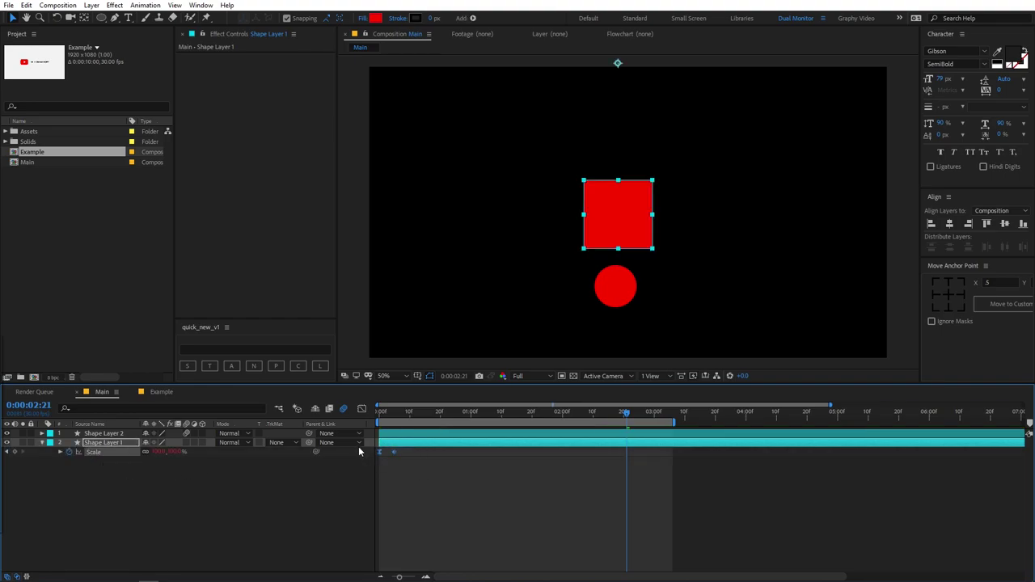
Paste the copied Scale animation onto the MOTION NATIONS and yt logo.png layers in the Example composition, and check it at frame 5.
{"action": "left_click", "coordinate": [166, 392]}
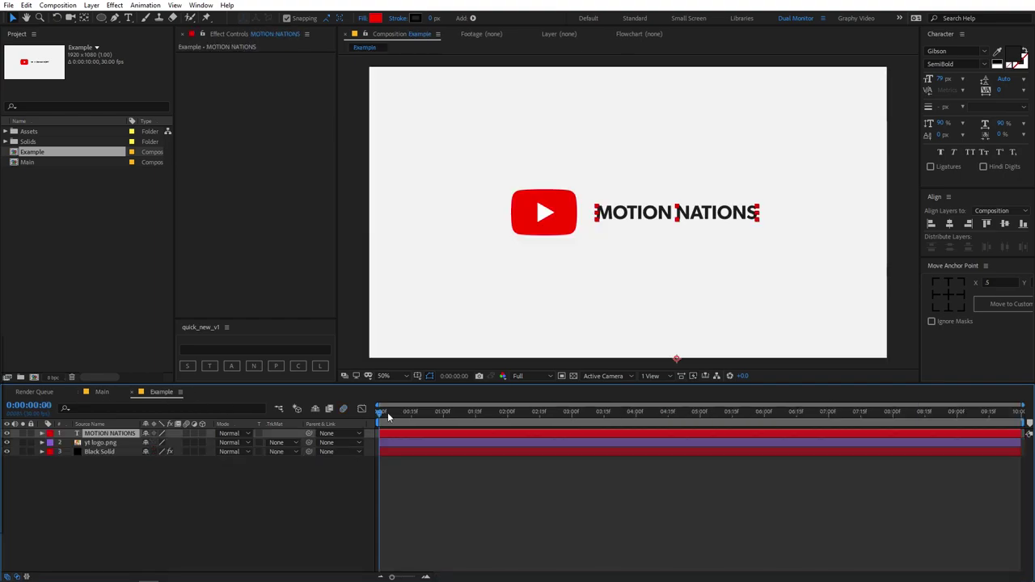
{"action": "left_click", "coordinate": [110, 443]}
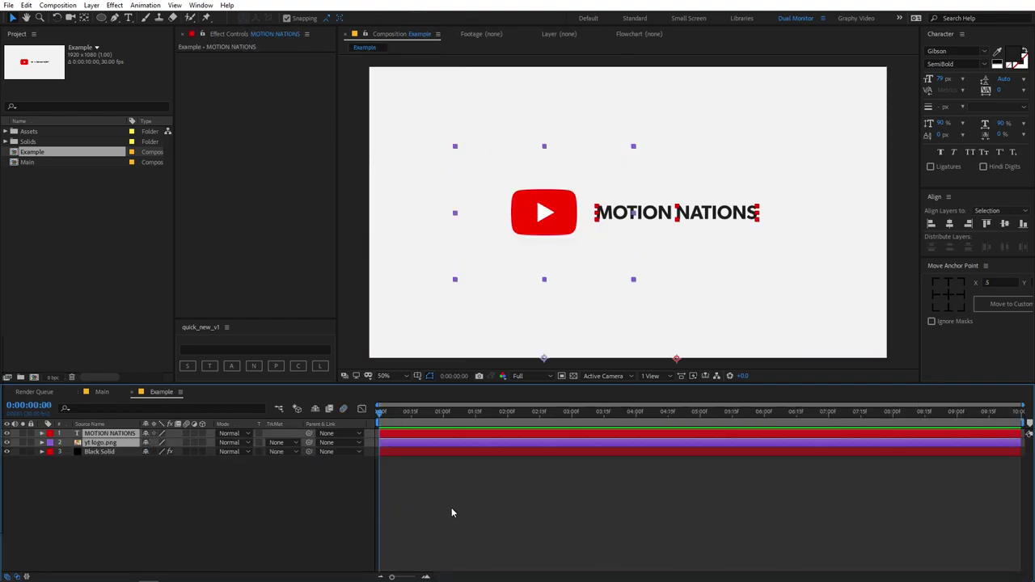
{"action": "key", "text": "ctrl+v"}
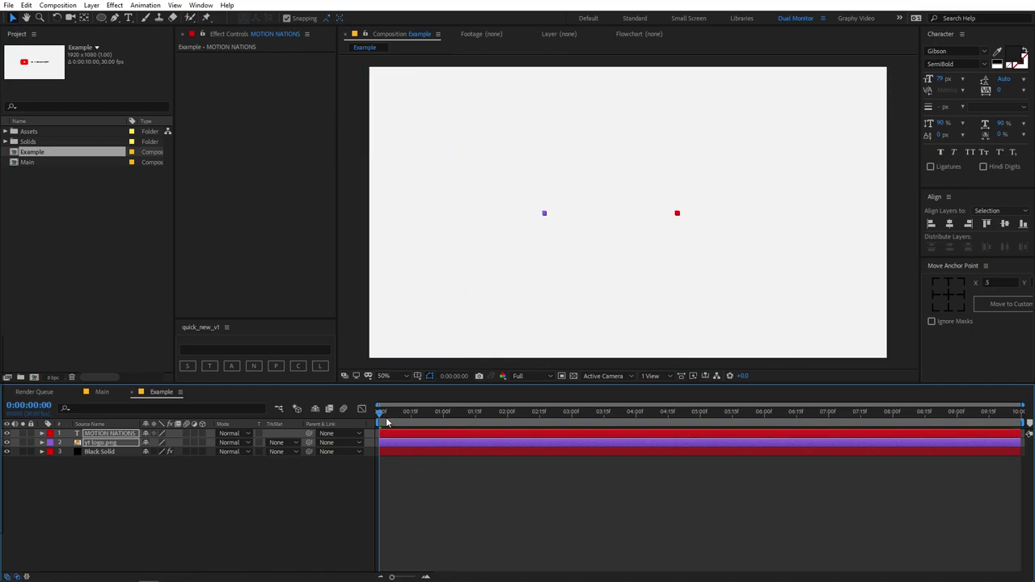
{"action": "key", "text": "u"}
{"action": "left_click_drag", "start_coordinate": [382, 413], "coordinate": [389, 421]}
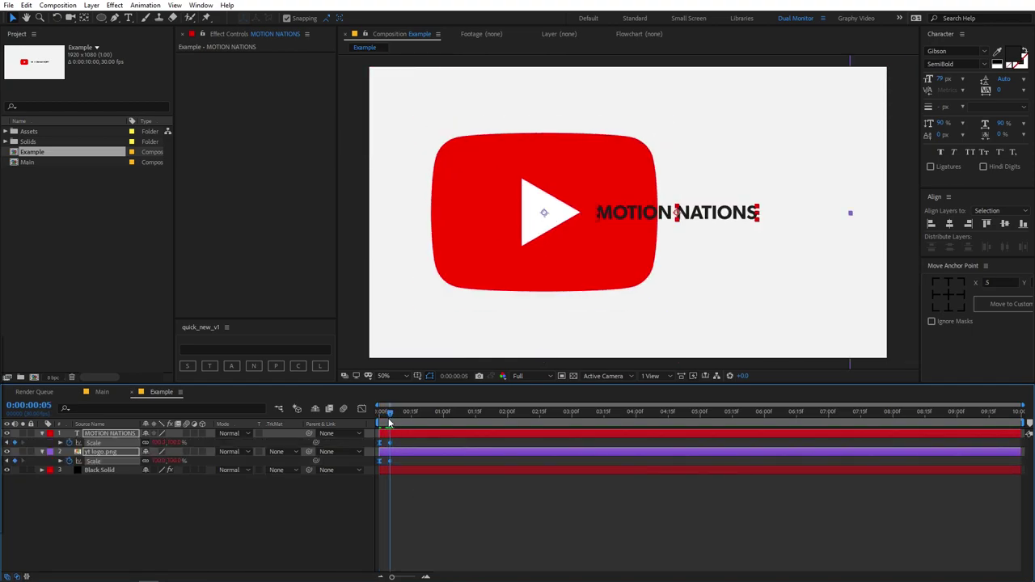
{"action": "left_click", "coordinate": [467, 479]}
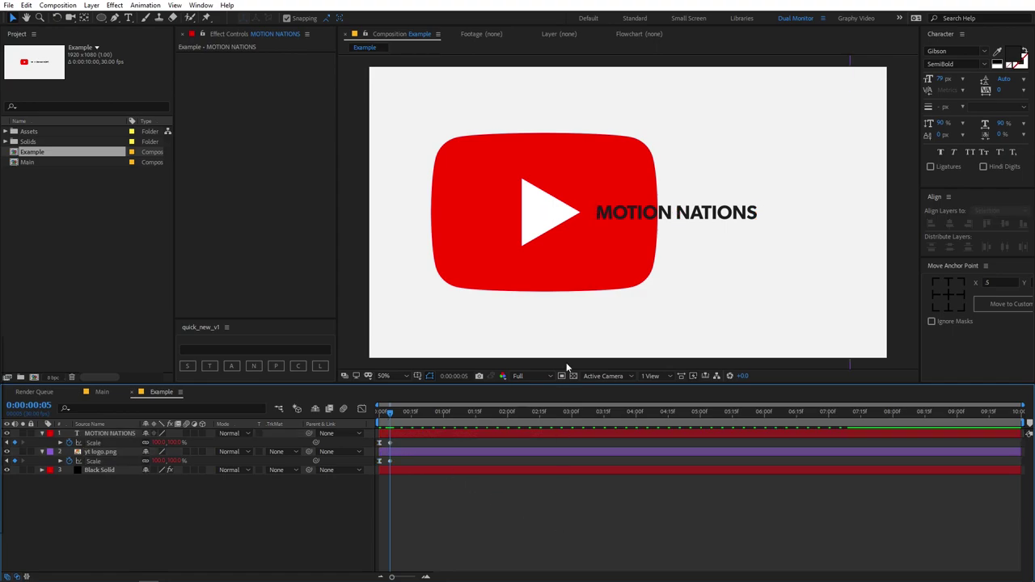
Reduce the yt logo.png layer's Scale at frame 5 to about 33%, and preview the logo animation.
{"action": "left_click", "coordinate": [101, 451]}
{"action": "left_click_drag", "start_coordinate": [159, 460], "coordinate": [105, 461]}
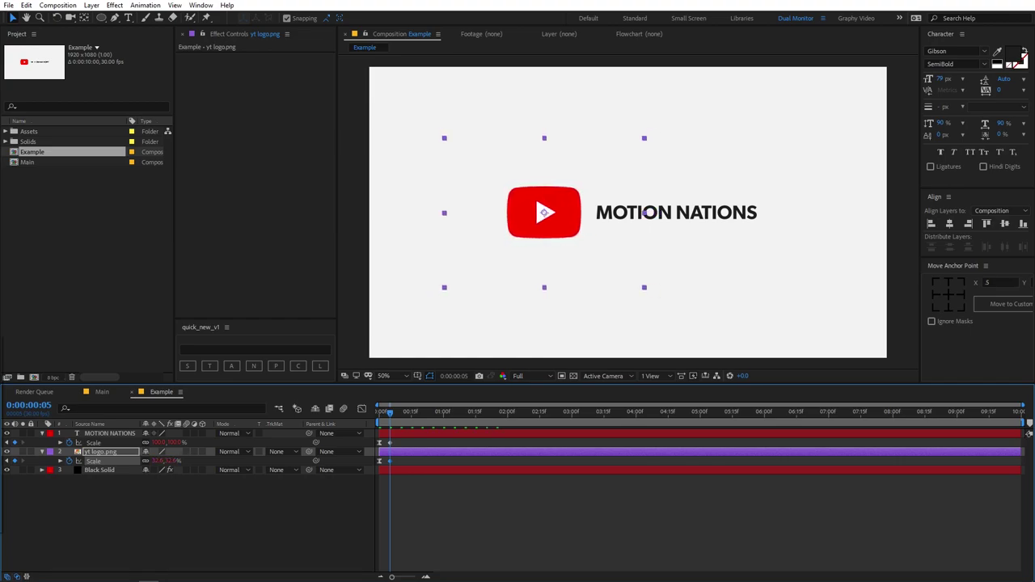
{"action": "key", "text": "space"}
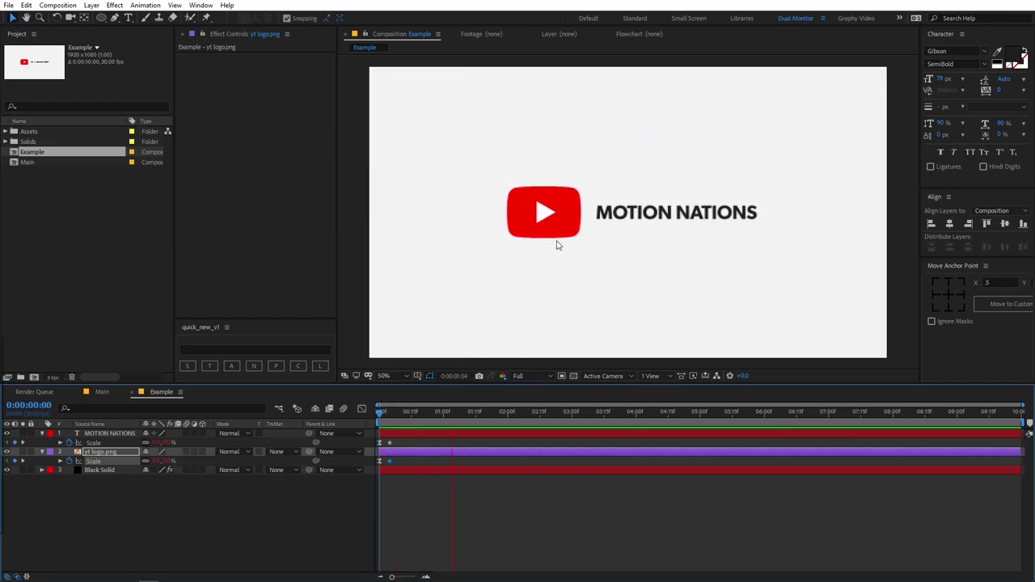
{"action": "key", "text": "space"}
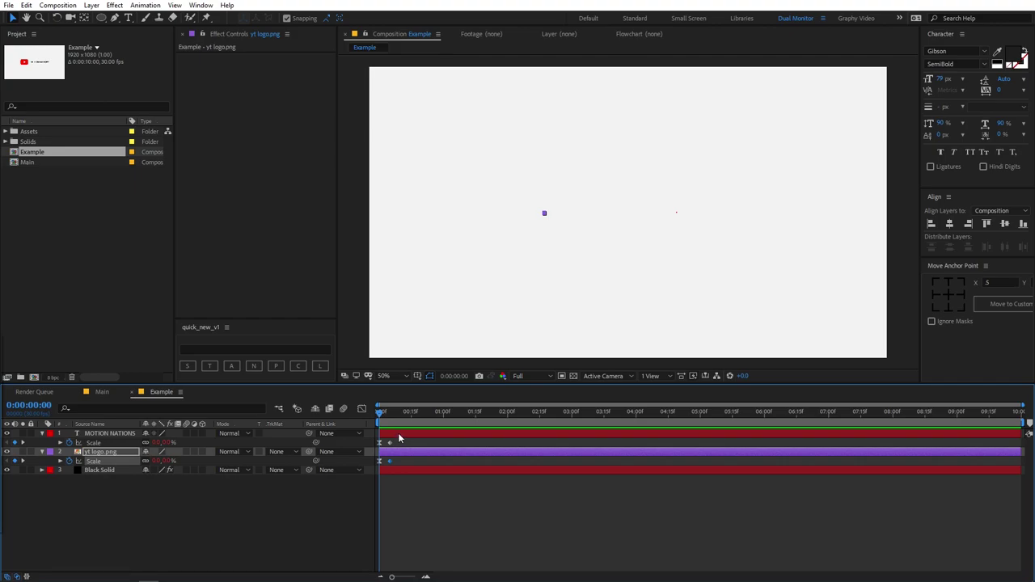
Delay the MOTION NATIONS layer by about two frames relative to the logo, and preview the staggered animation.
{"action": "left_click", "coordinate": [399, 437]}
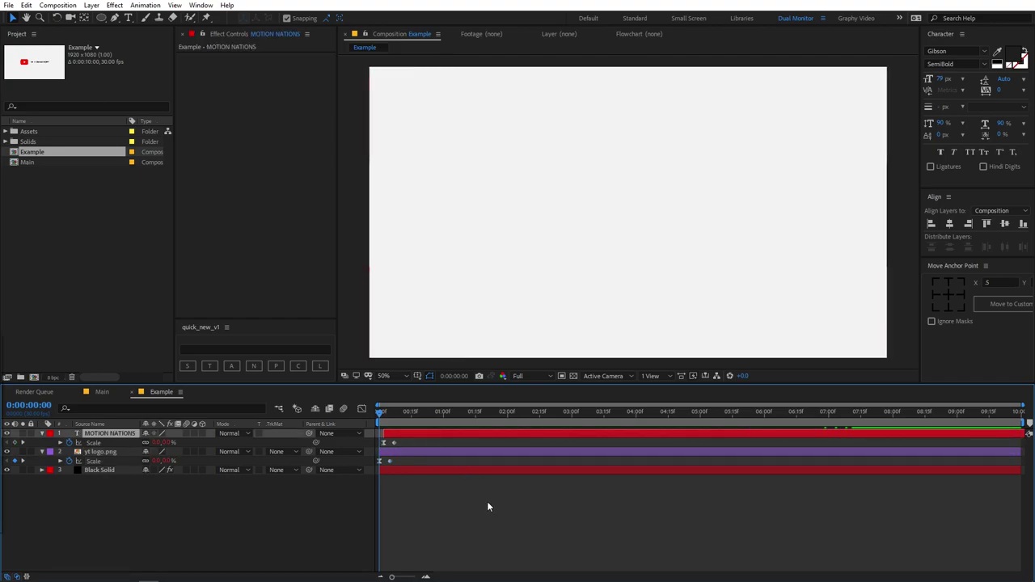
{"action": "key", "text": "space"}
{"action": "key", "text": "space"}
{"action": "key", "text": "space"}
{"action": "key", "text": "space"}
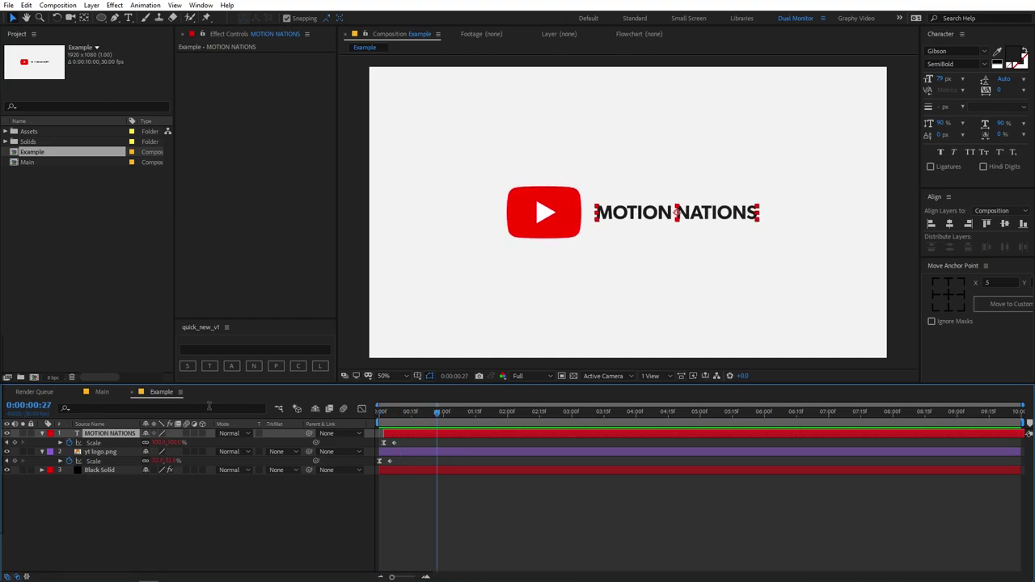
Move the anchor points of the MOTION NATIONS and yt logo.png layers straight down to the composition's lower edge.
{"action": "left_click", "coordinate": [84, 17]}
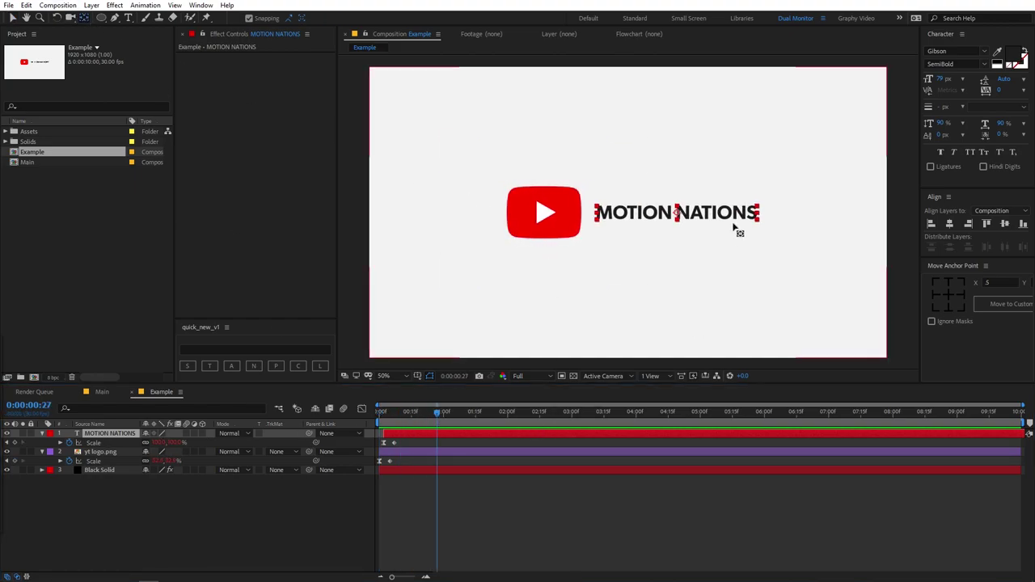
{"action": "left_click_drag", "start_coordinate": [682, 259], "coordinate": [678, 369]}
{"action": "left_click", "coordinate": [485, 453]}
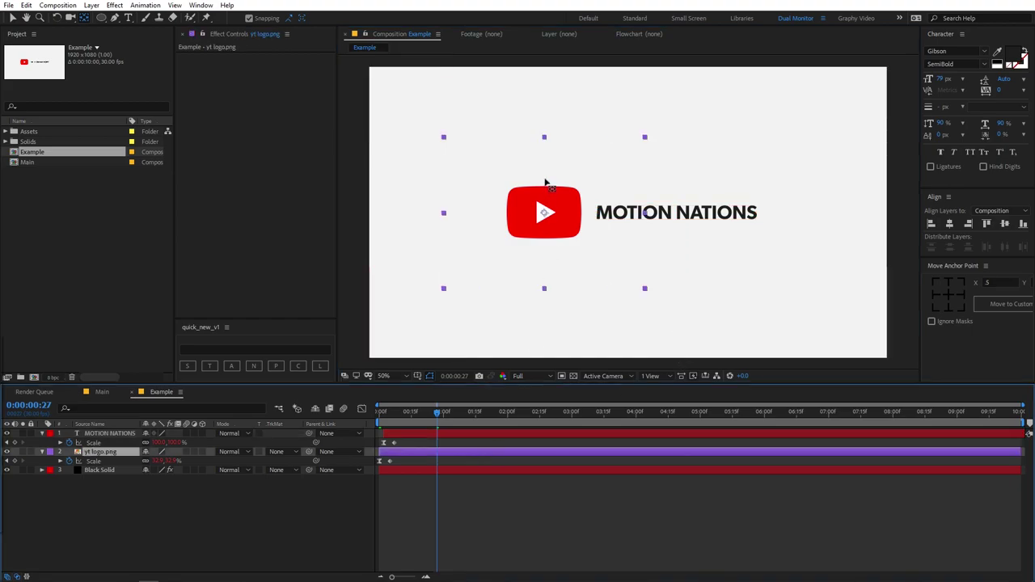
{"action": "left_click_drag", "start_coordinate": [545, 215], "coordinate": [553, 367]}
Preview the Example animation from the start, shortening the work area to a little over two seconds.
{"action": "key", "text": "Home"}
{"action": "key", "text": "space"}
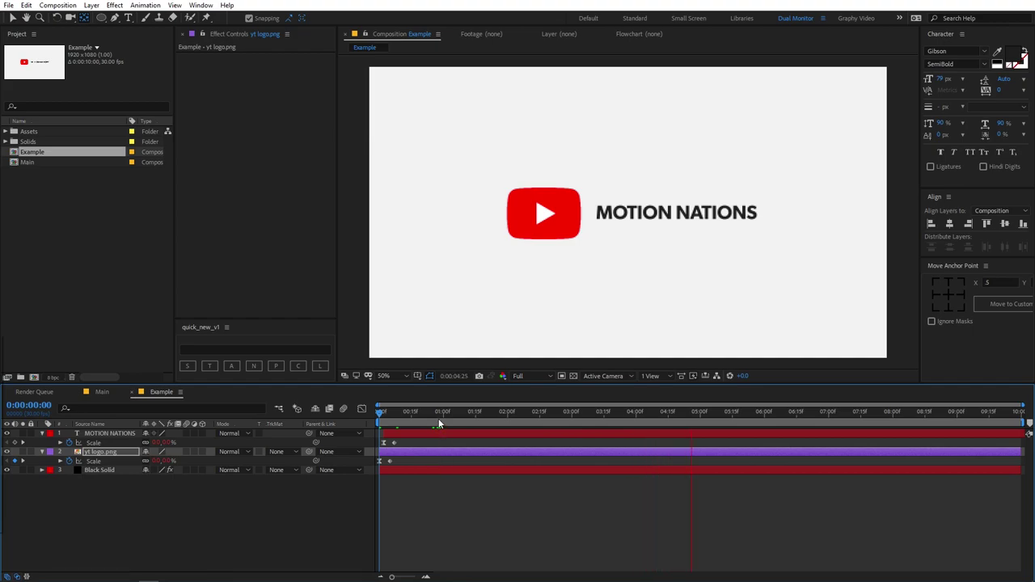
{"action": "key", "text": "space"}
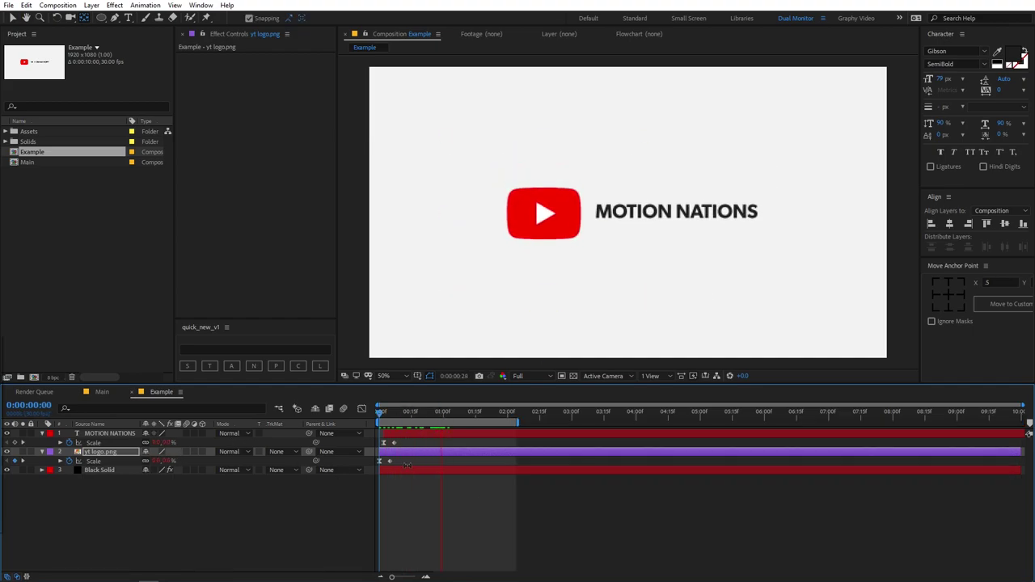